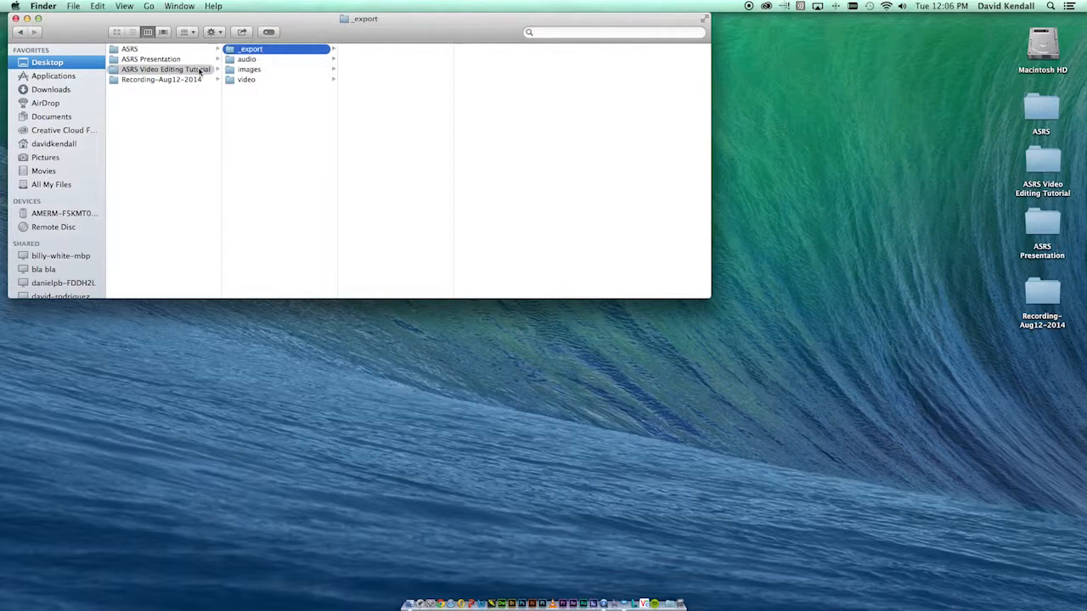
- Browse the _export, audio, images and video subfolders of the ASRS Video Editing Tutorial folder
key(Down)
key(Down)
key(Down)
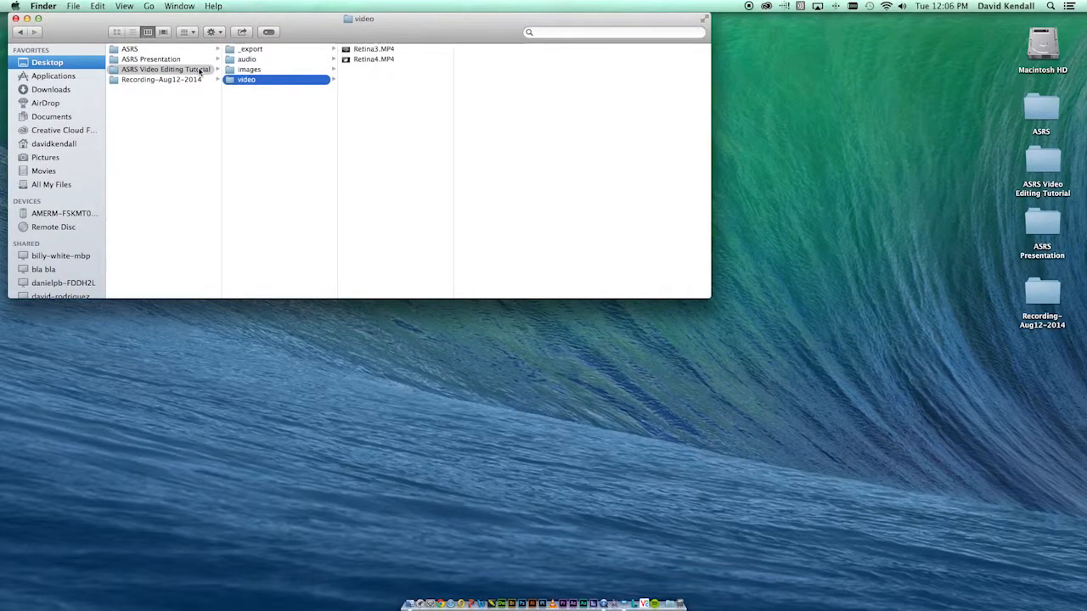
key(Up)
key(Up)
key(Up)
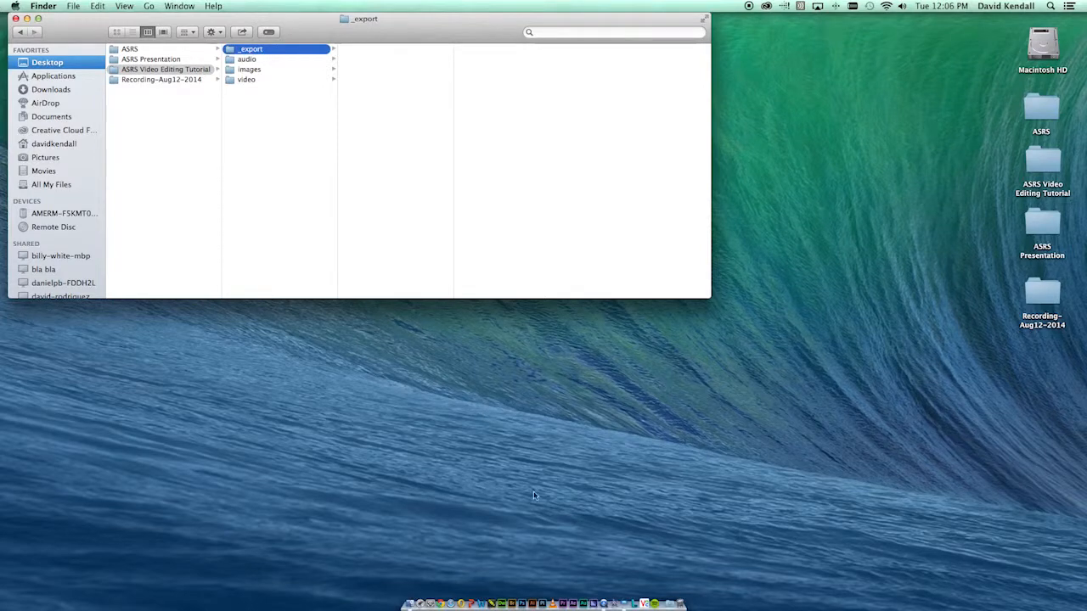
- Switch to Adobe Premiere Pro and start a new project with the Desktop folder ASRS Video Editing Tutorial as its location
click(558, 594)
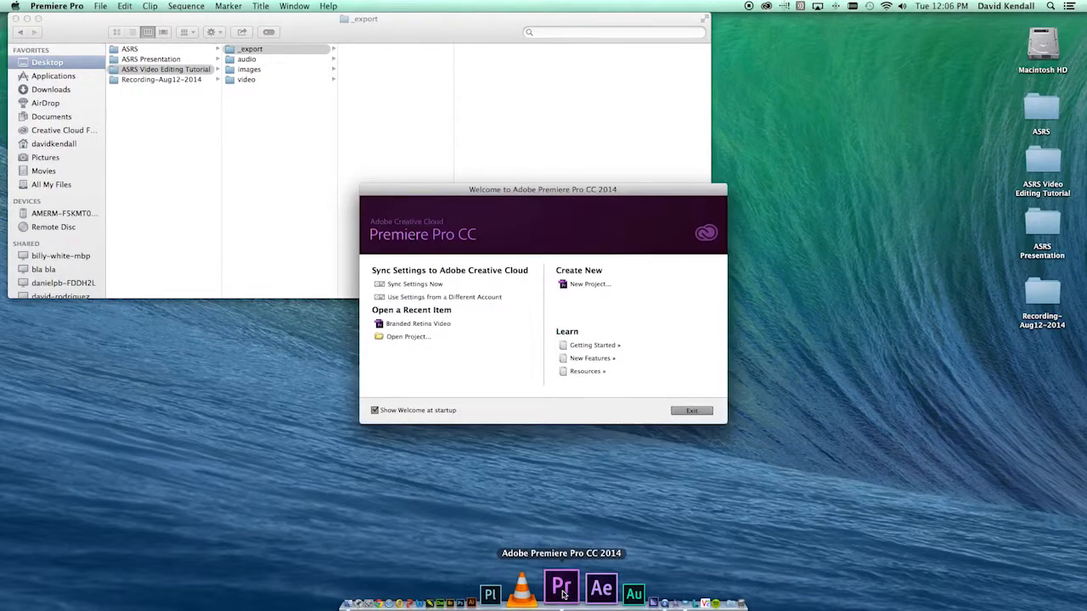
click(587, 286)
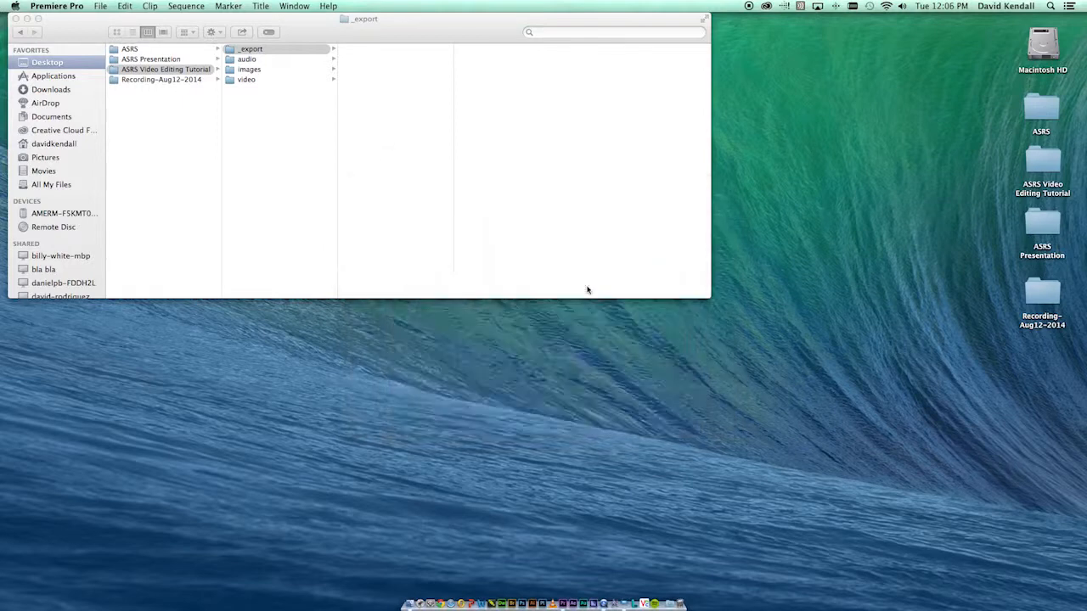
click(662, 200)
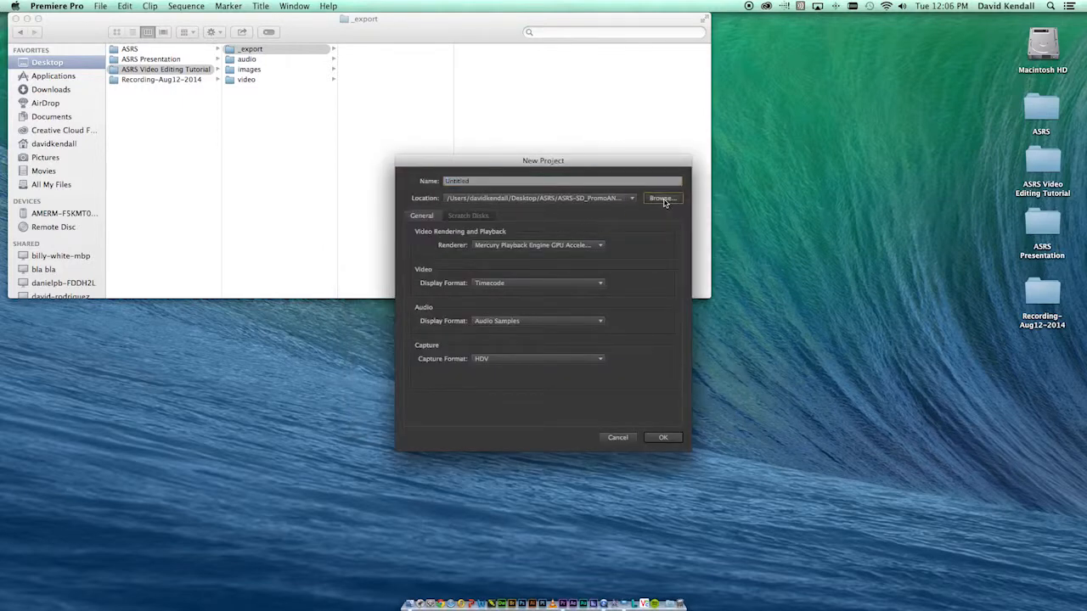
key(Left)
key(Left)
key(Left)
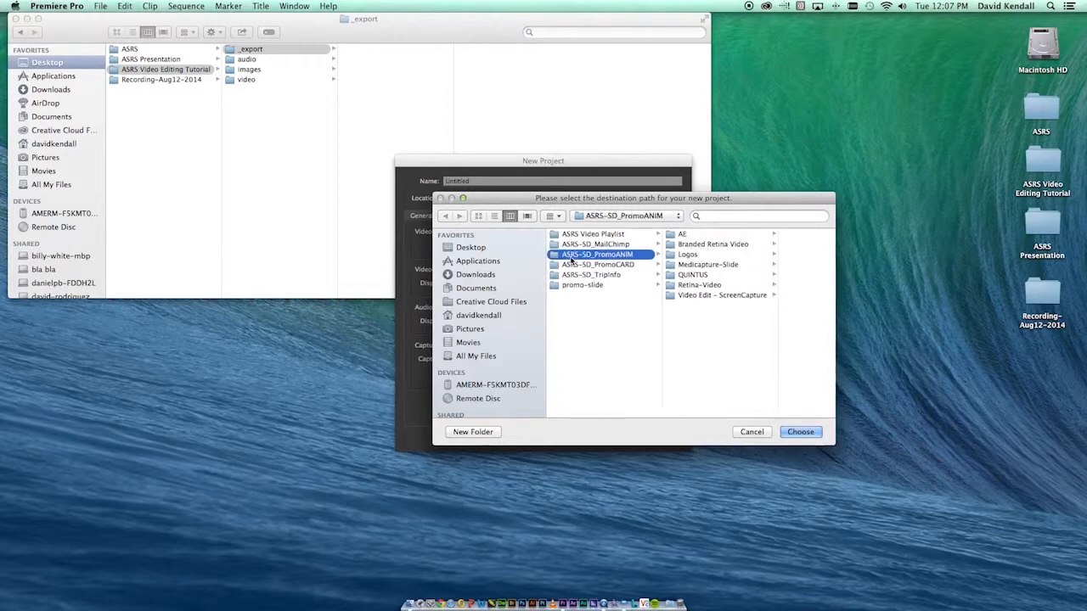
key(Right)
key(Down)
key(Down)
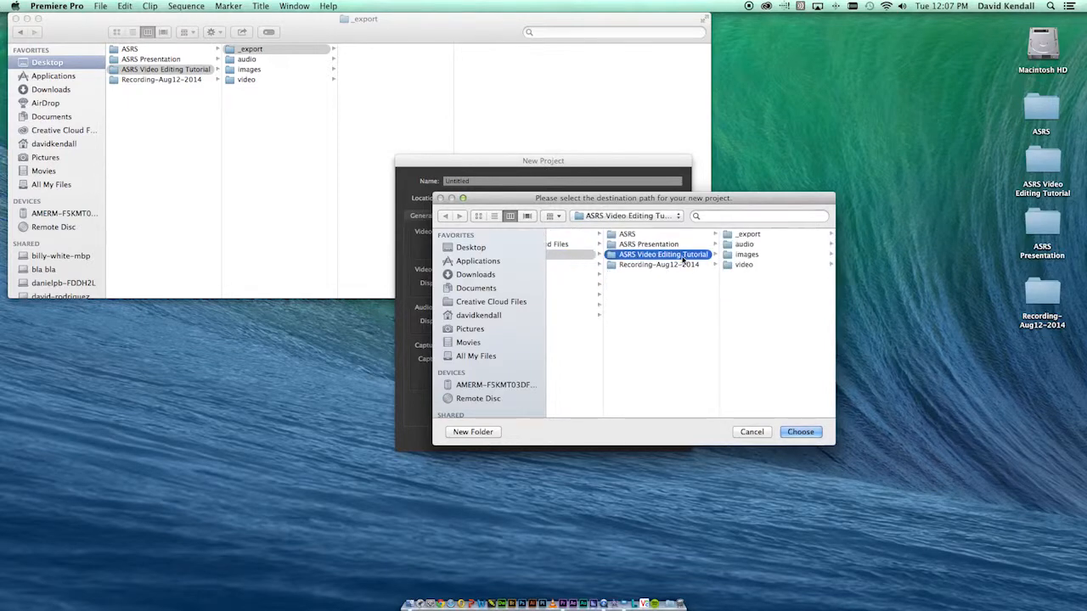
click(799, 431)
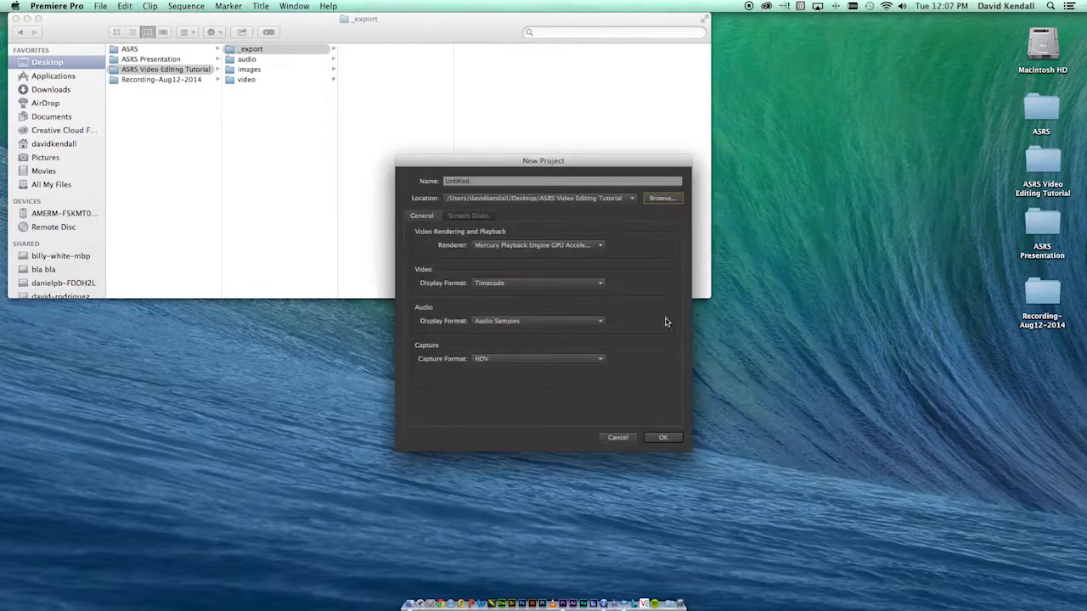
- Name the new project Aug 12 ASRS Demo and create it
click(508, 182)
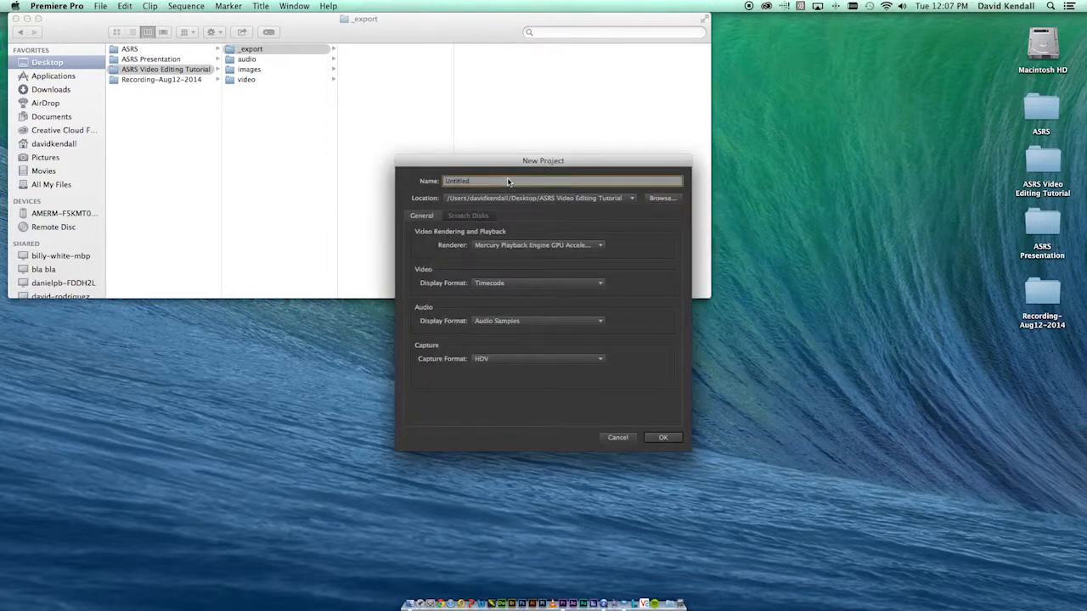
key(BackSpace)
key(BackSpace)
key(BackSpace)
click(667, 439)
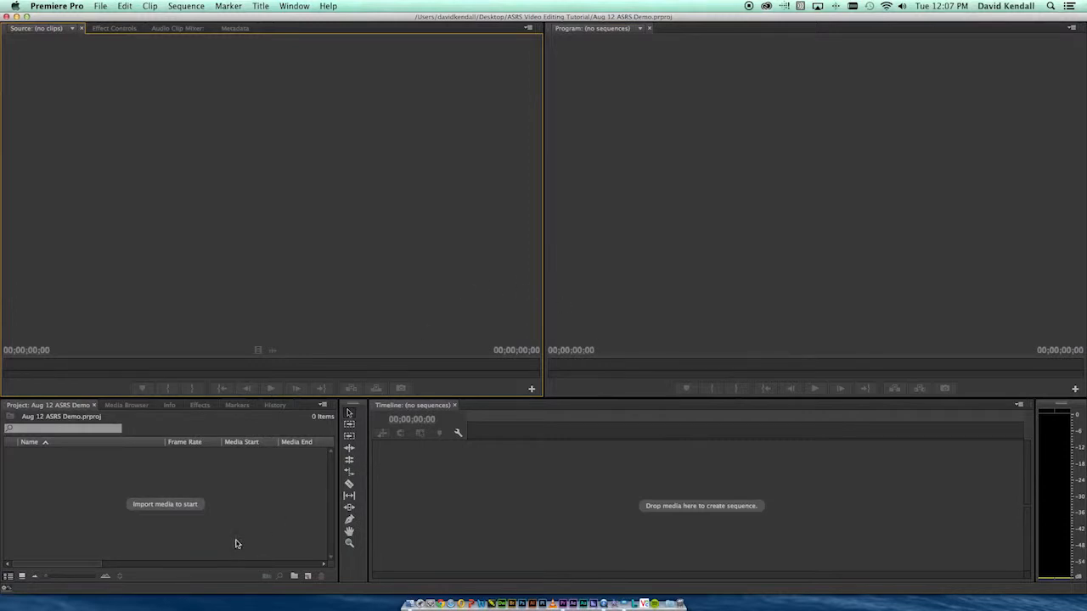
- Import the video folder from ASRS Video Editing Tutorial into the project and expand it to list its clips
click(193, 524)
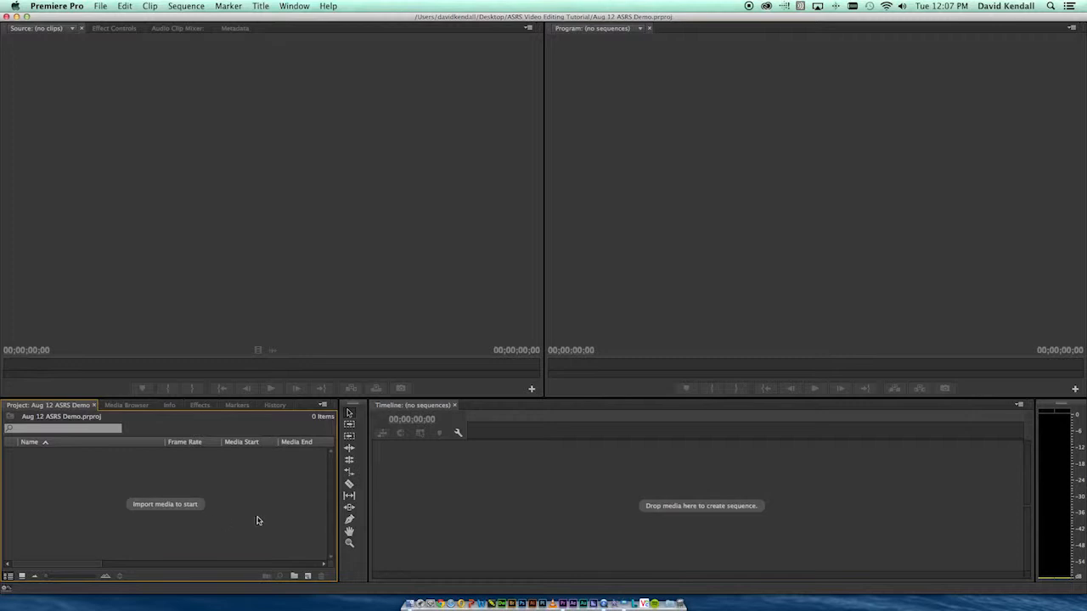
click(99, 6)
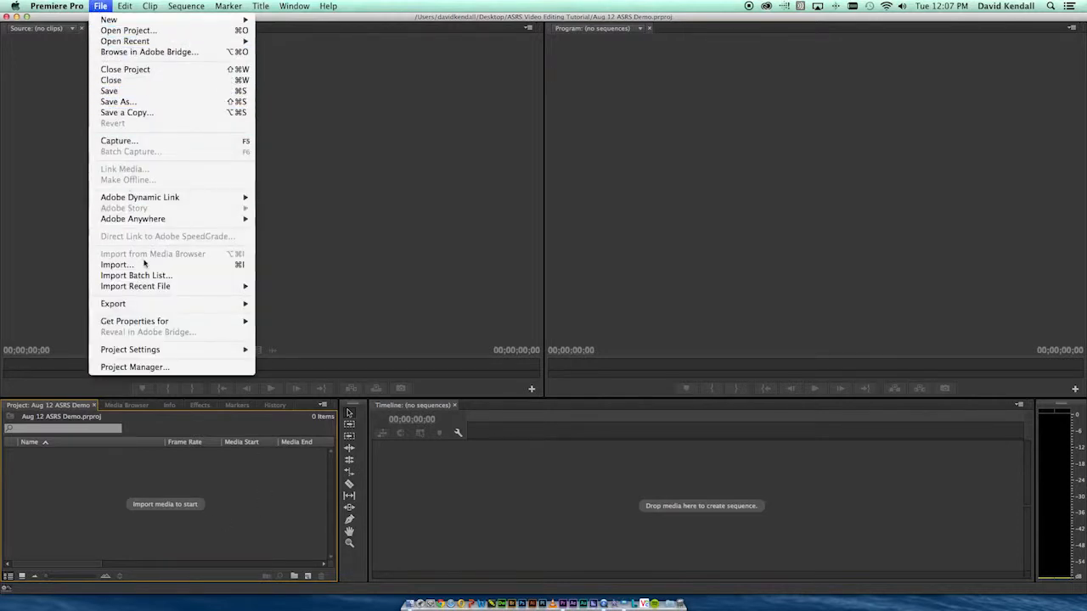
click(116, 265)
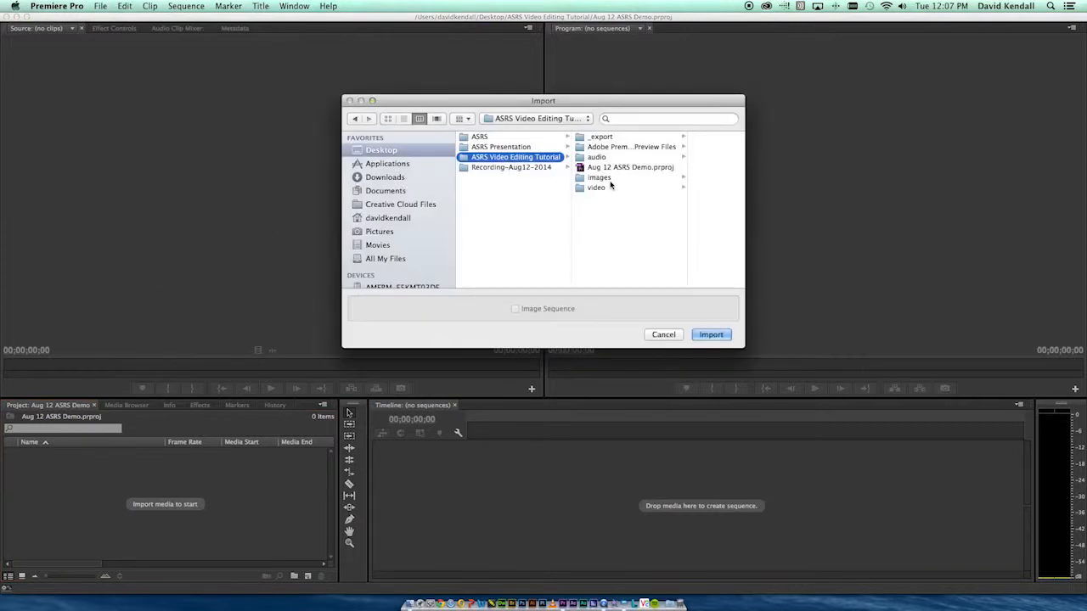
click(610, 187)
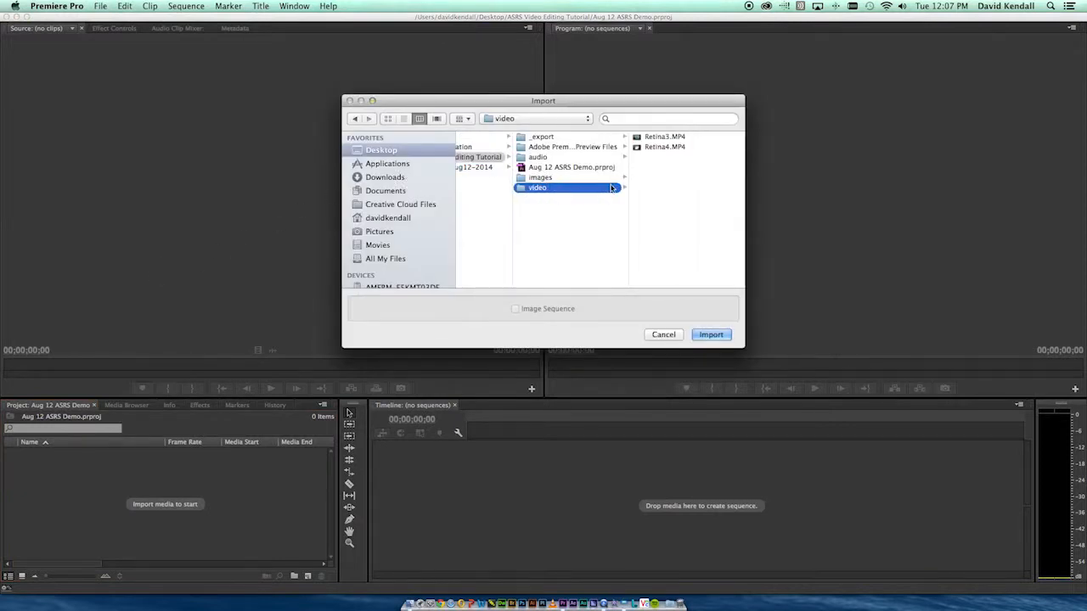
key(Return)
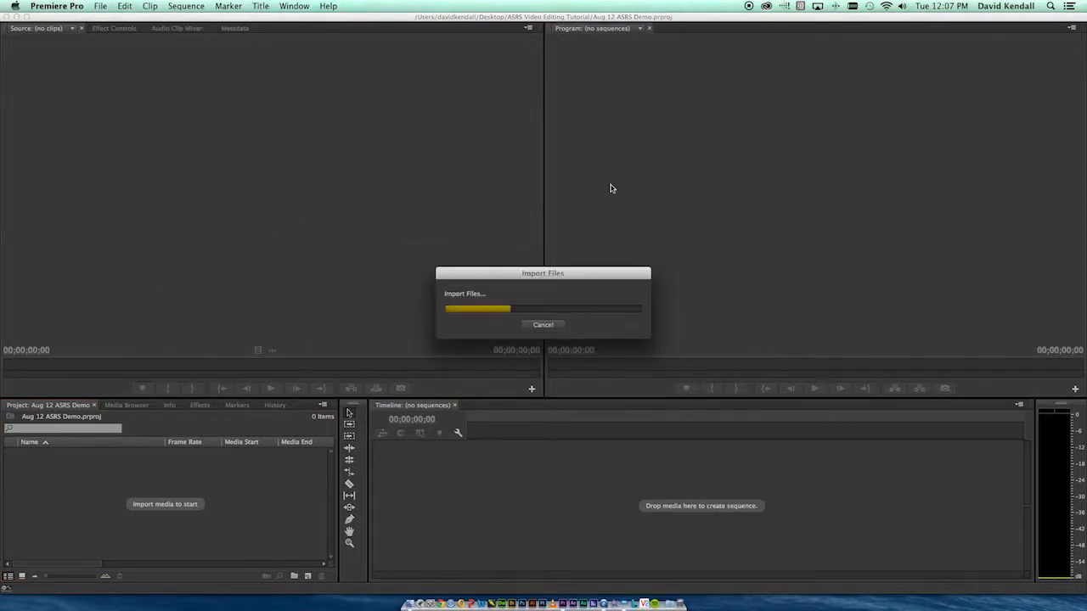
click(26, 455)
mouse_move(59, 480)
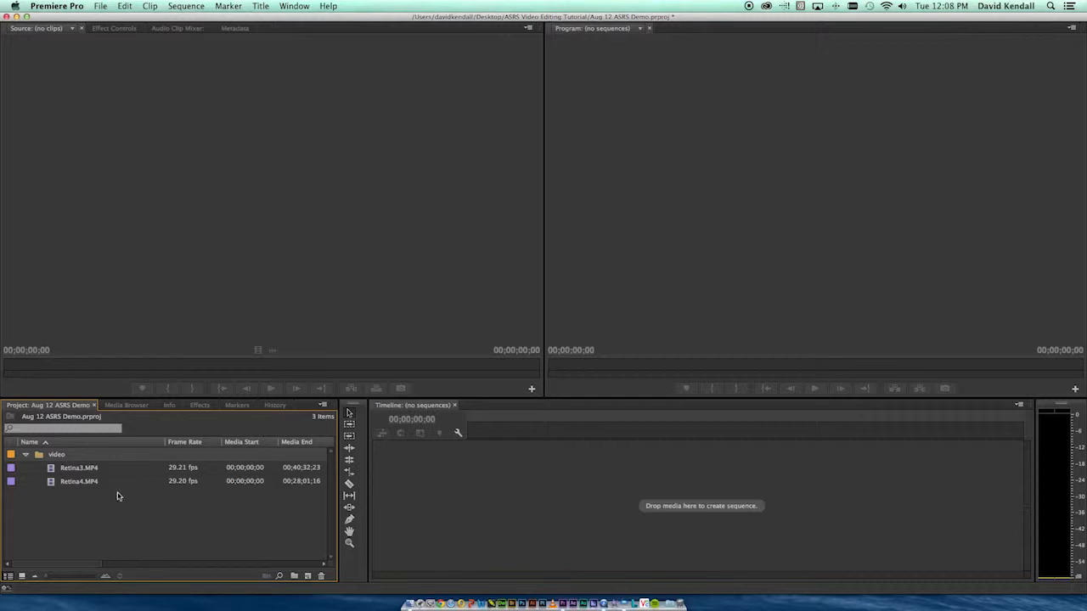
- Create a new sequence from the Retina3.MP4 clip and scrub through it to about 00;19;40;15
click(51, 469)
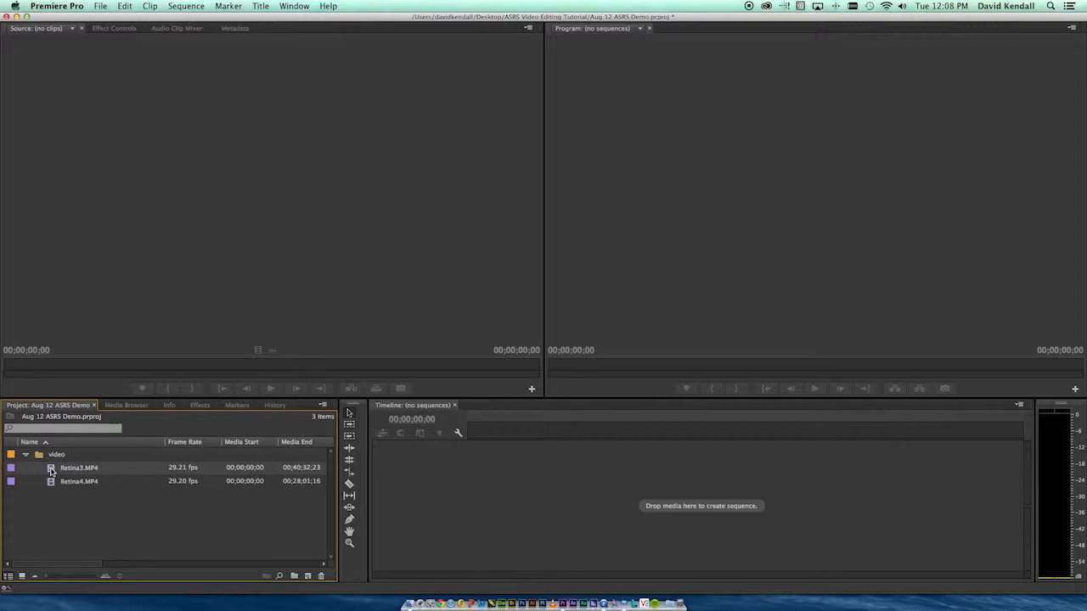
right_click(51, 471)
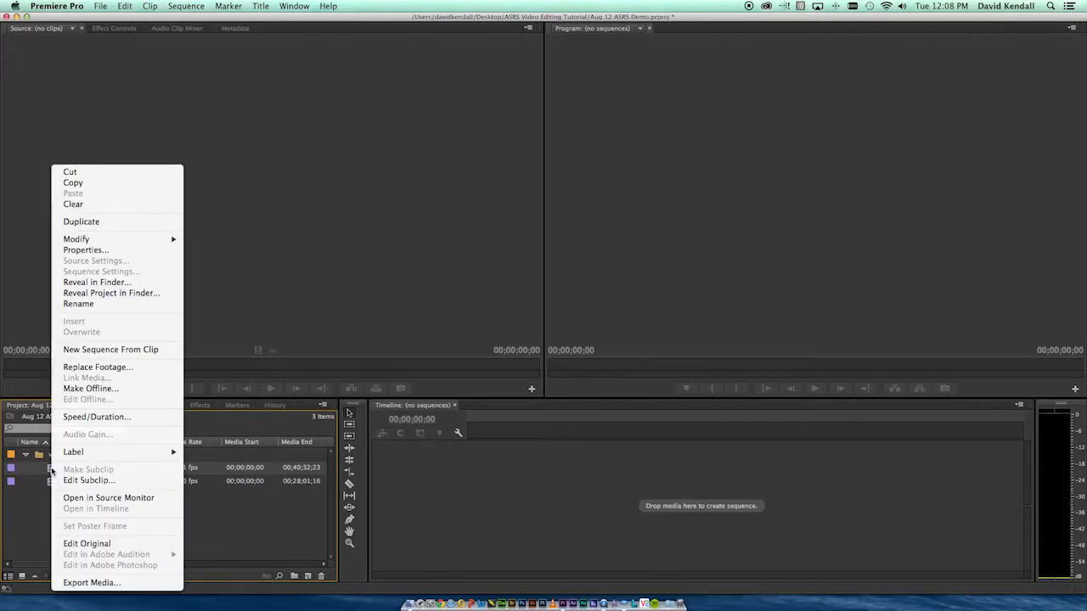
click(95, 351)
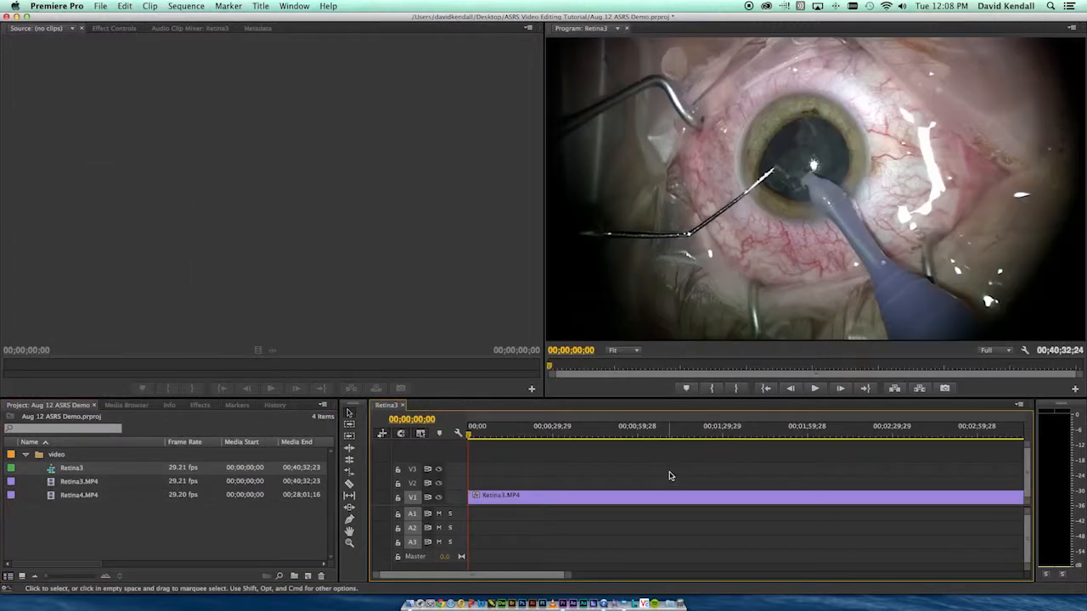
key(backslash)
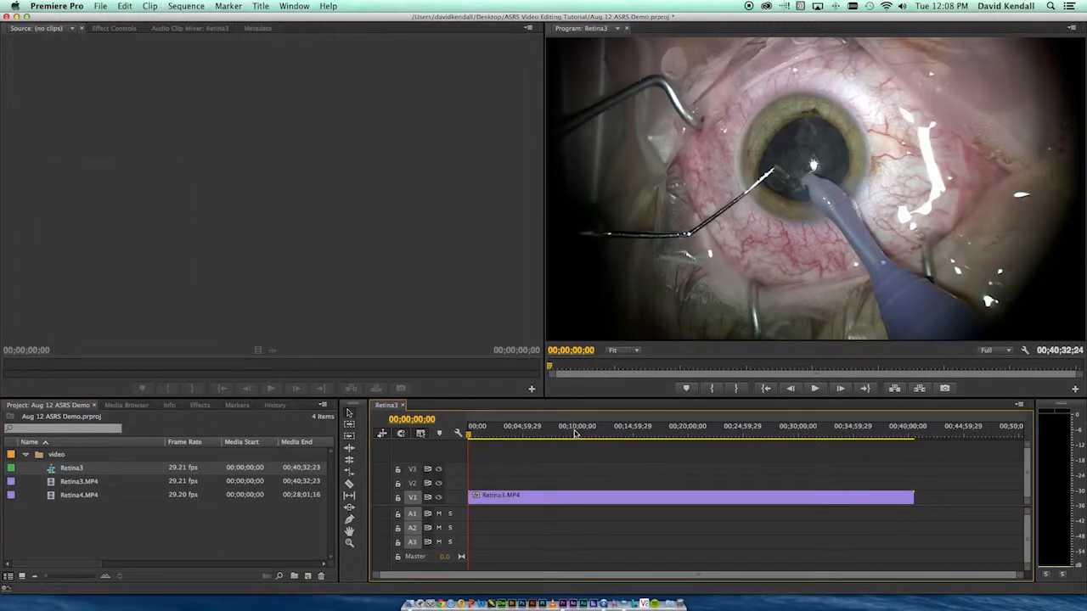
drag(533, 427, 684, 431)
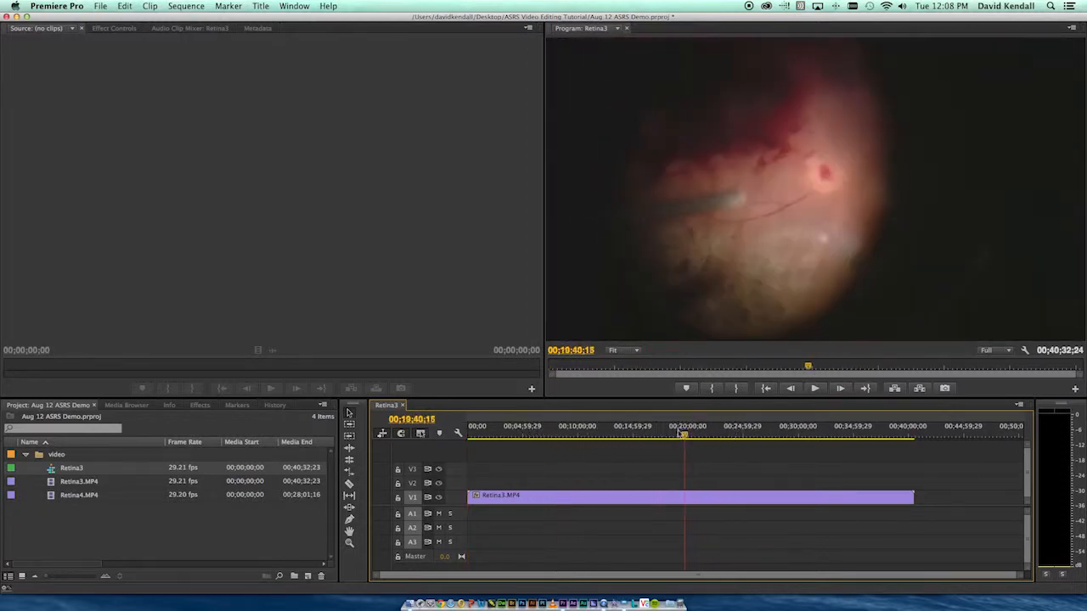
- Add Retina4.MP4 to track V1 directly after Retina3.MP4
click(52, 499)
drag(53, 499, 916, 497)
key(backslash)
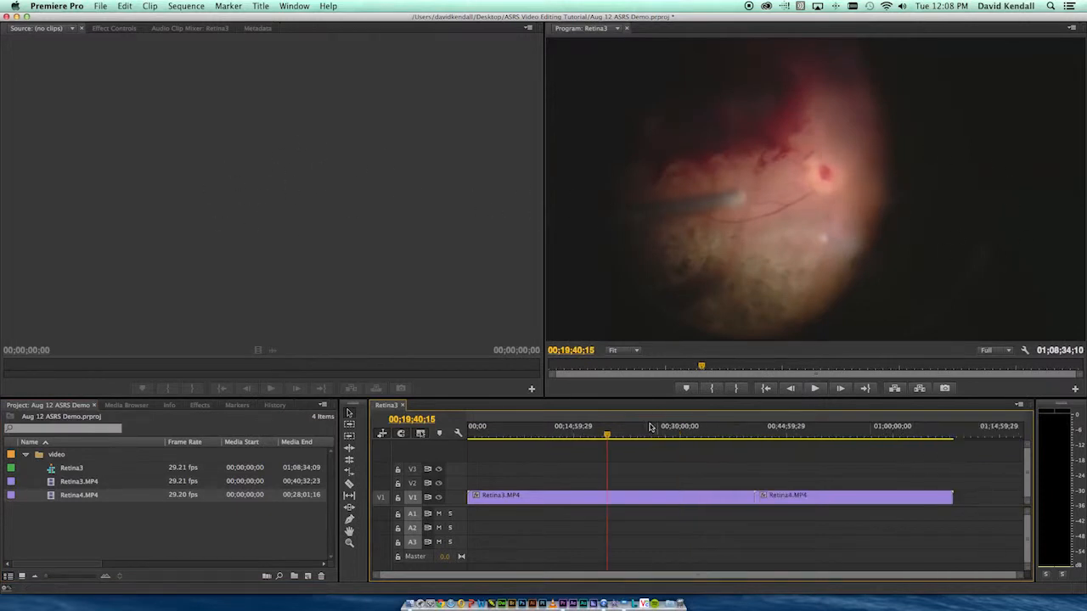
- Open the timeline's Retina3.MP4 clip in the Source Monitor and scrub the sequence to view other moments of the footage
double_click(615, 504)
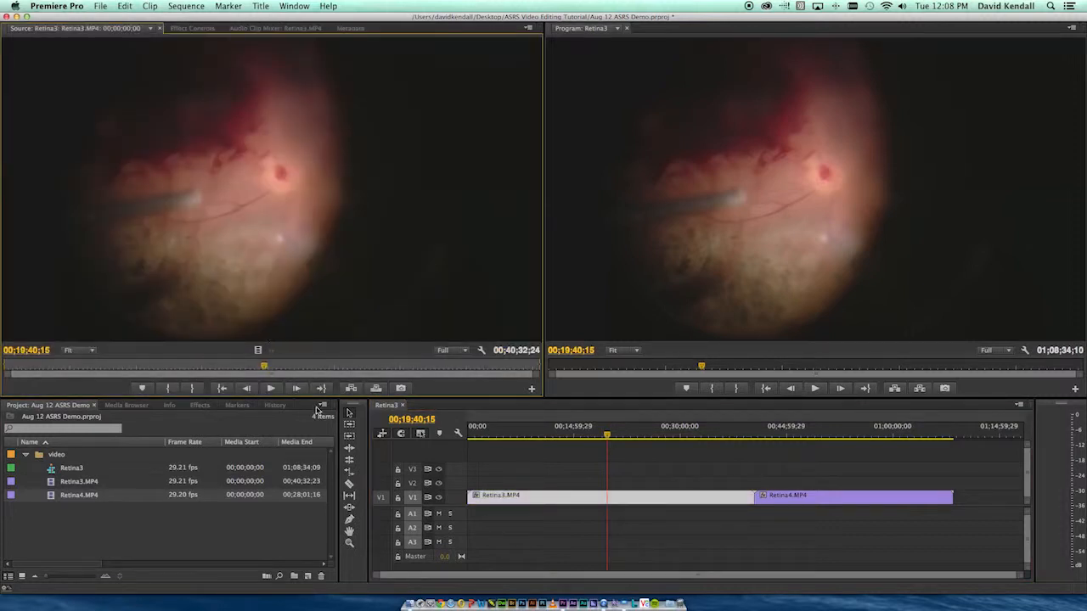
click(646, 430)
drag(647, 430, 708, 430)
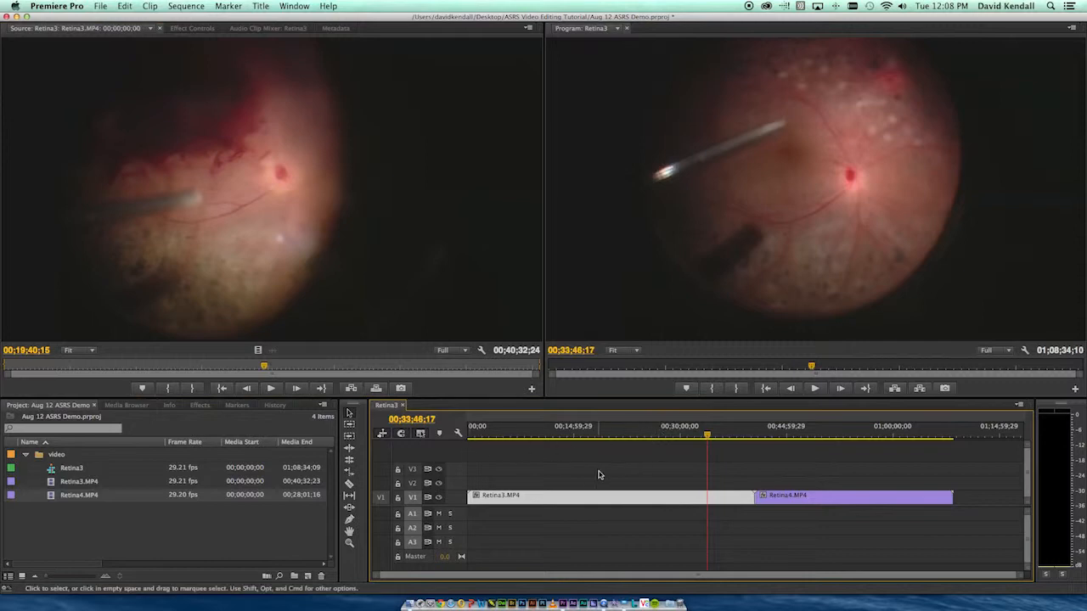
click(570, 434)
drag(570, 434, 563, 434)
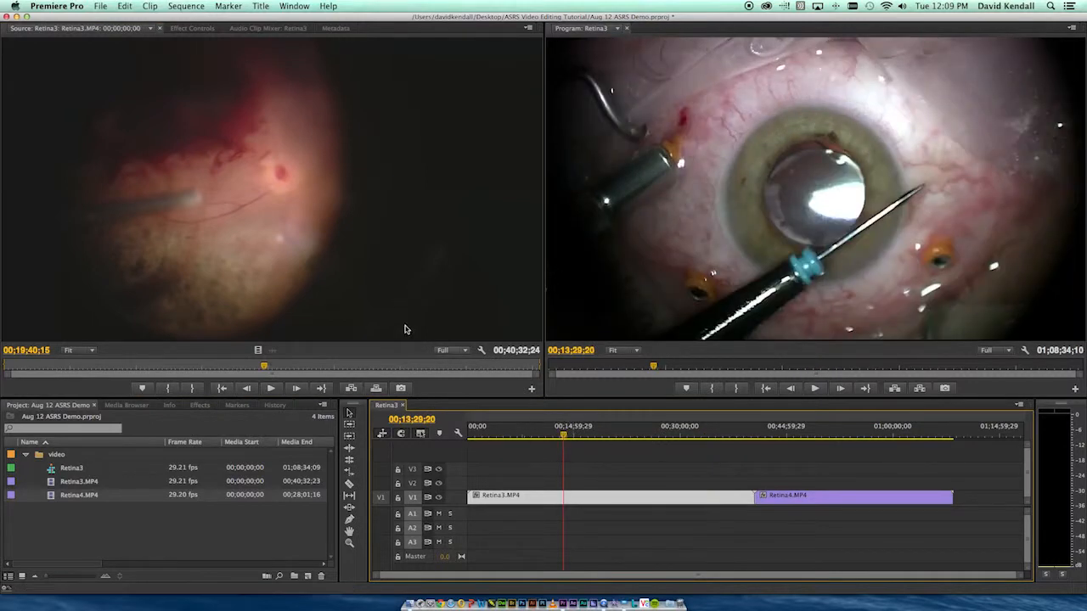
- Trim the timeline's Retina3.MP4 clip with an In point at 00;26;52;13 and an Out point at 00;27;36;06
double_click(523, 501)
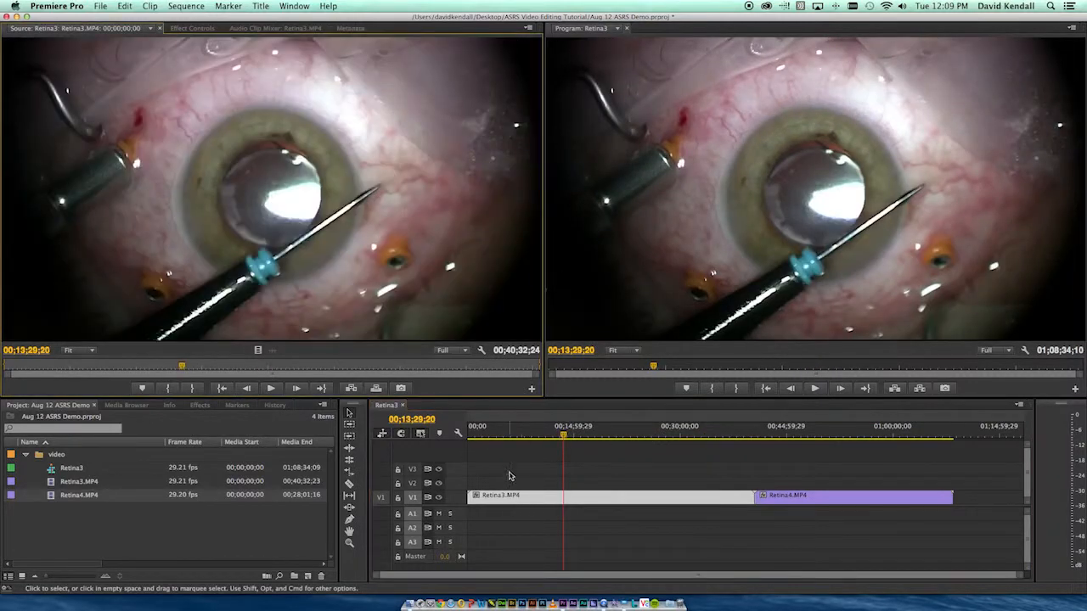
drag(182, 367, 360, 367)
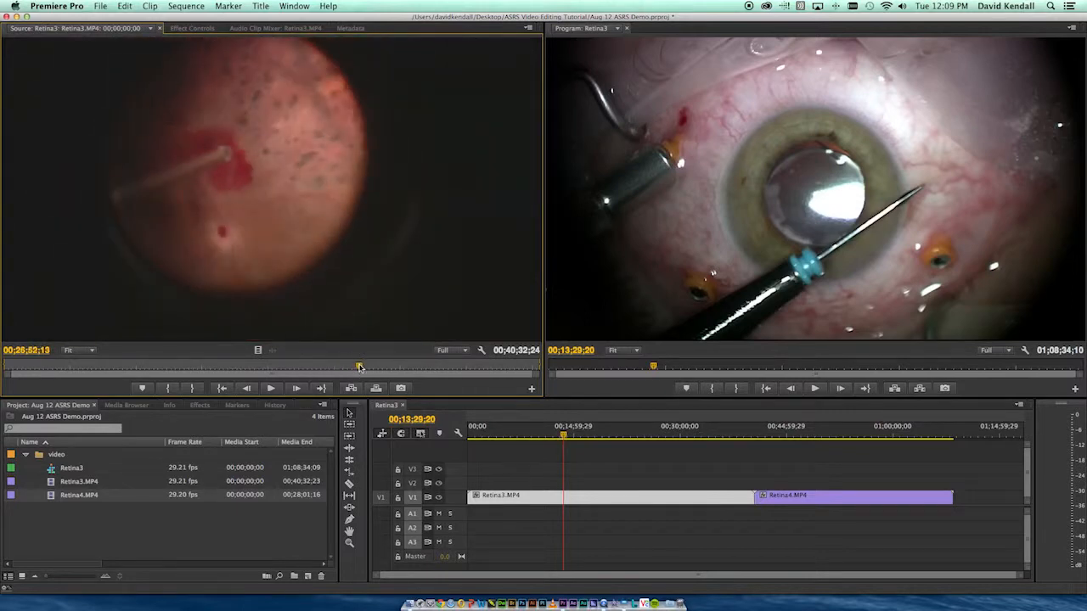
key(i)
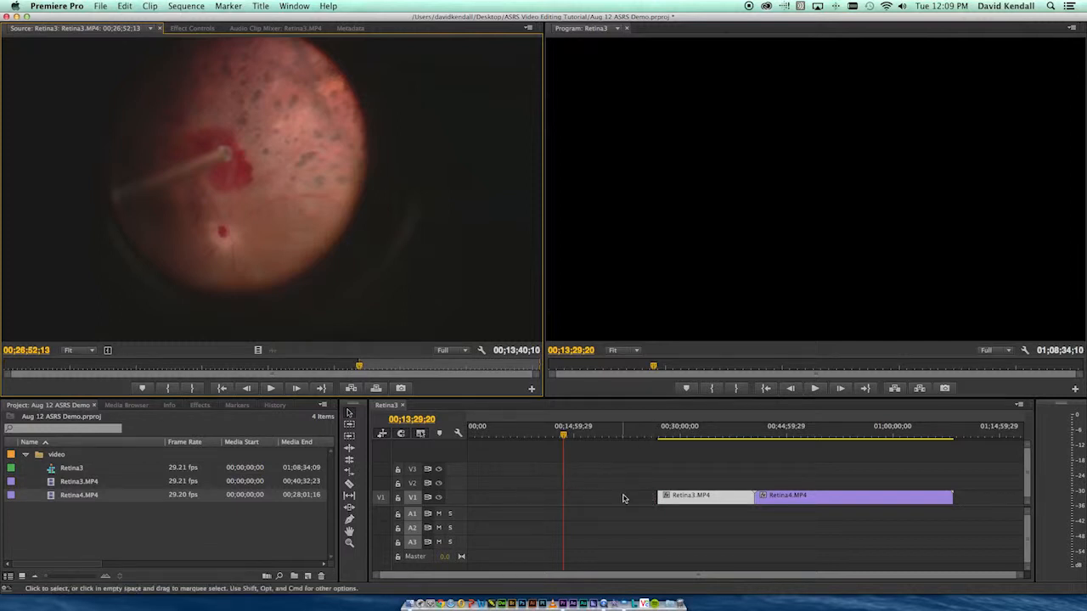
drag(357, 359, 368, 365)
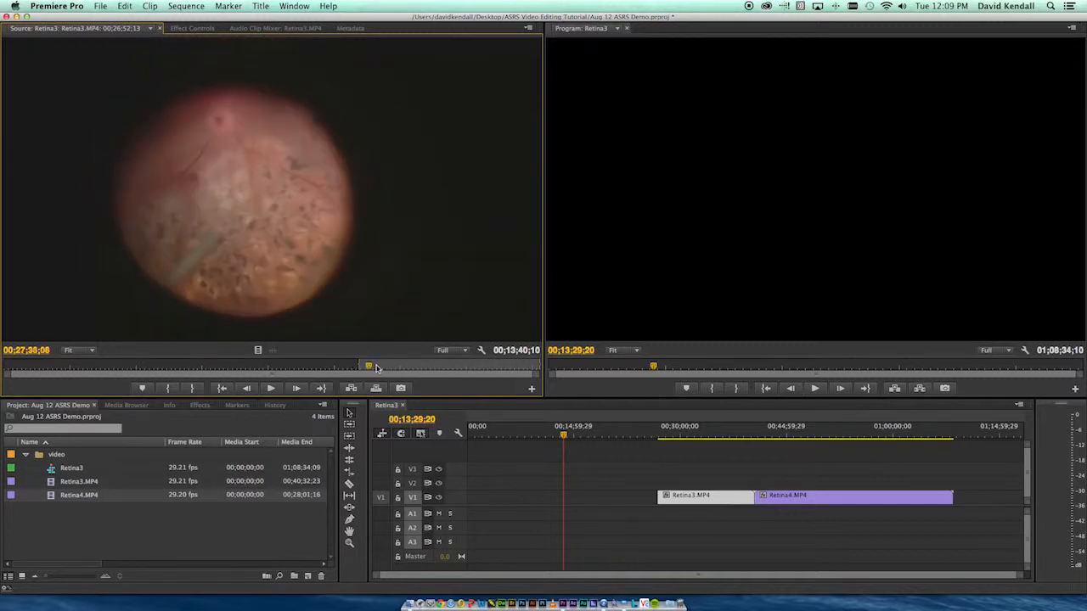
key(o)
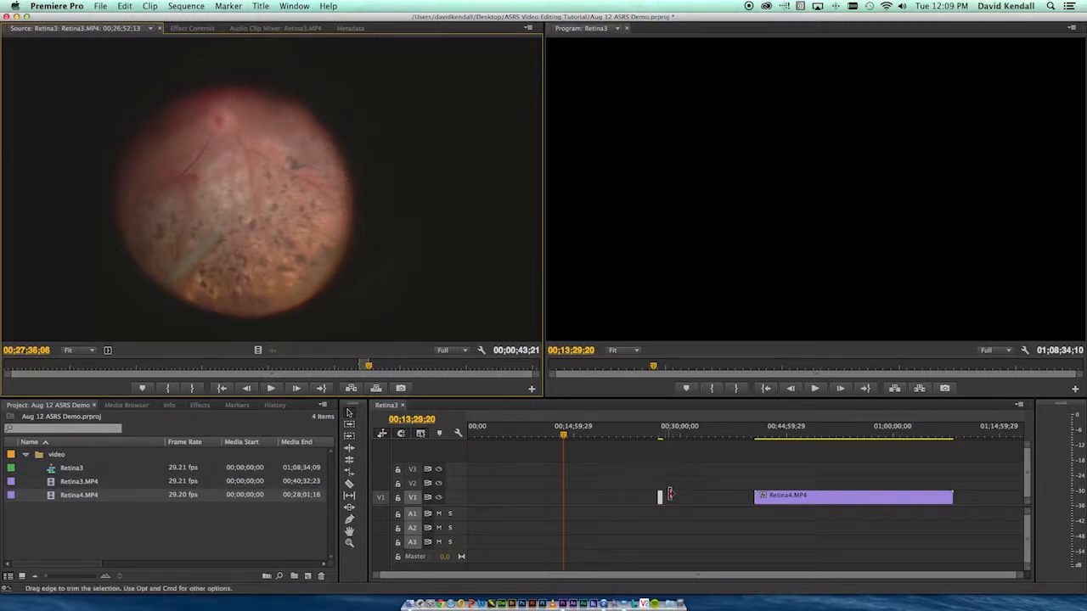
- Move the trimmed Retina3.MP4 clip to the start of the sequence and place Retina4.MP4 directly after it
drag(658, 498, 465, 498)
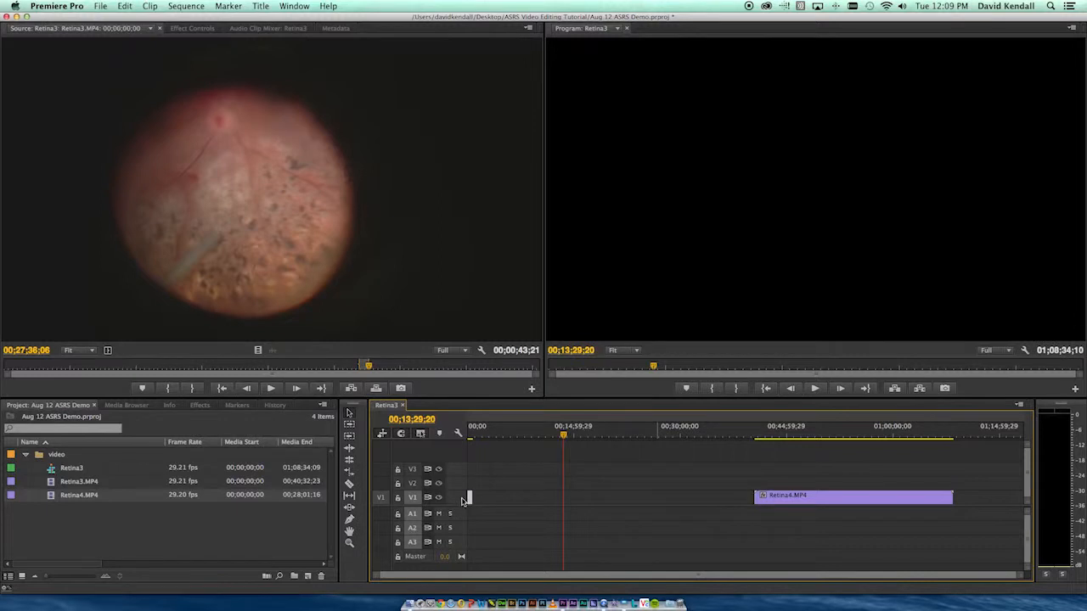
drag(773, 499, 513, 497)
- Trim Retina4.MP4 to a section of about 00;01;59;03 and keep it directly after the Retina3.MP4 clip
double_click(526, 501)
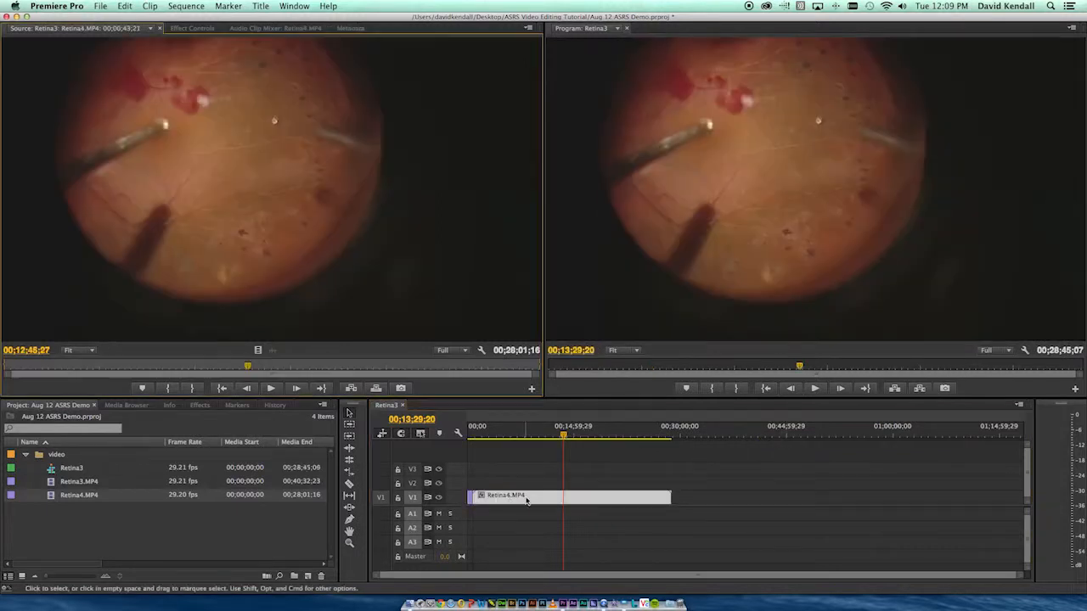
drag(474, 496, 513, 496)
drag(522, 495, 535, 496)
drag(665, 498, 480, 498)
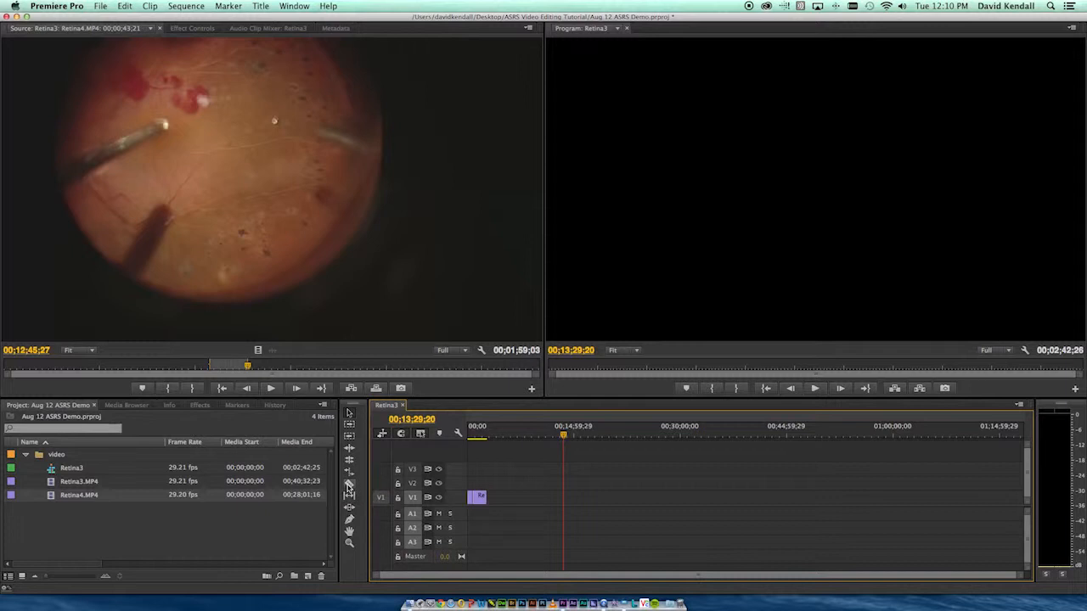
- Scrub the shortened sequence from Retina4.MP4 back into Retina3.MP4, stopping at about 00;00;34;25
click(479, 433)
key(=)
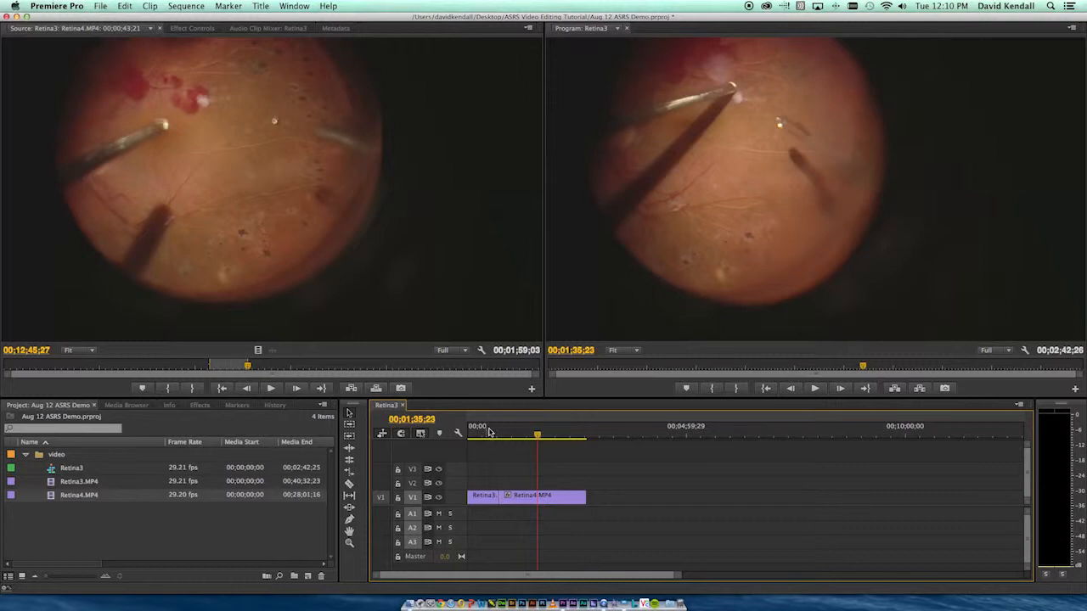
click(494, 430)
drag(494, 430, 492, 430)
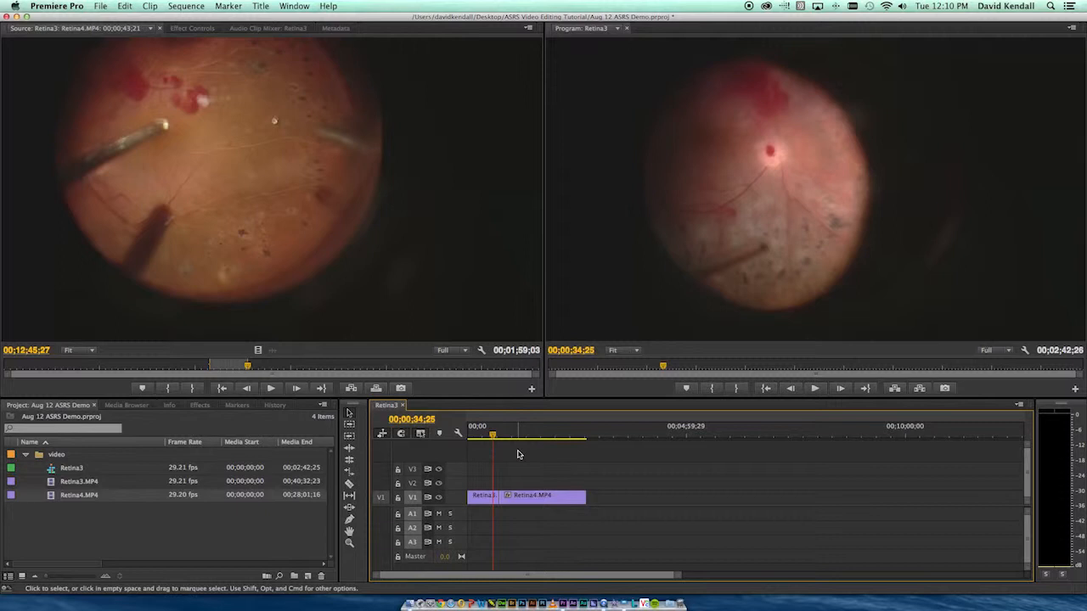
- Delete Retina4.MP4 from the timeline and trim the end of Retina3.MP4 back to 00;00;15;14
click(547, 499)
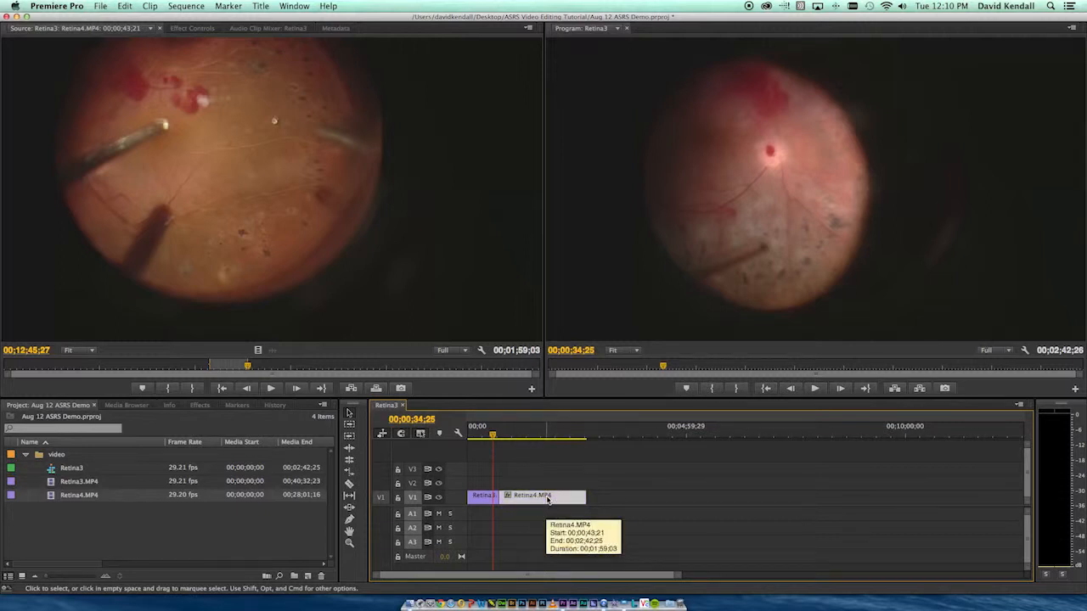
key(Delete)
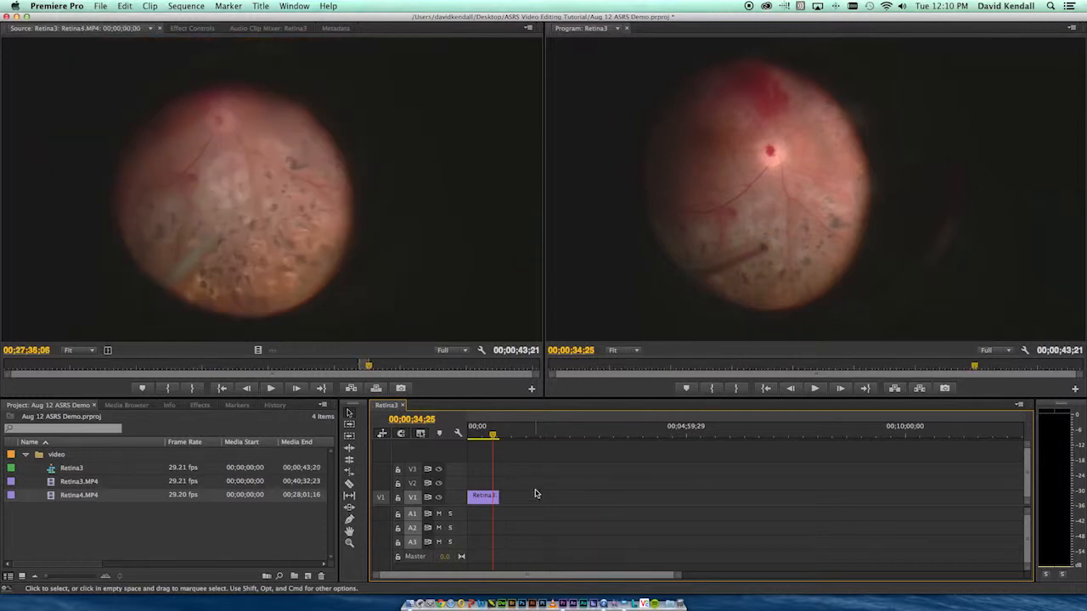
key(=)
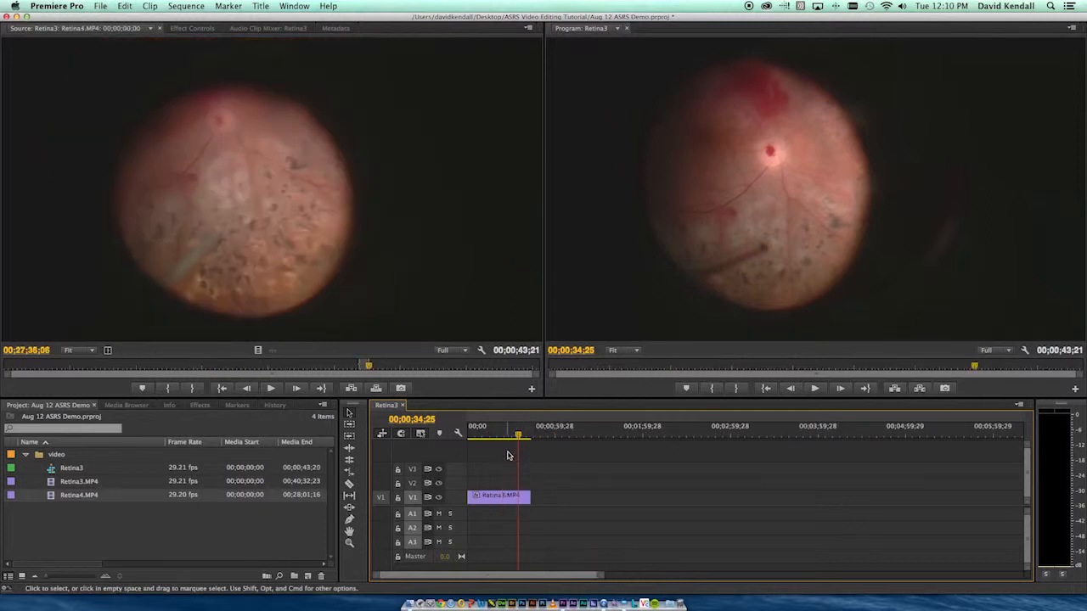
drag(510, 436, 489, 434)
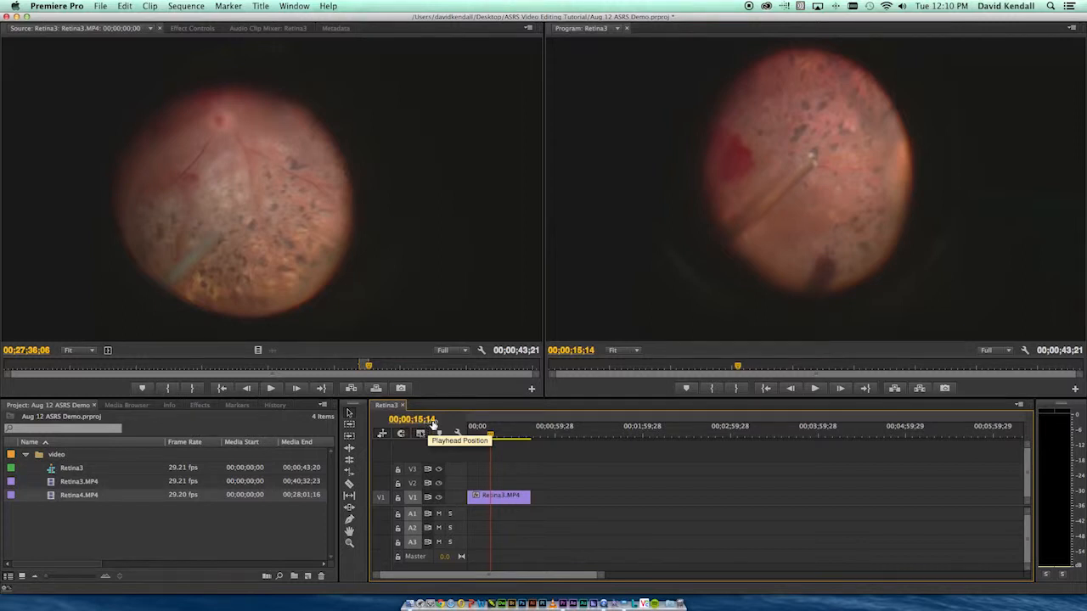
drag(528, 495, 490, 497)
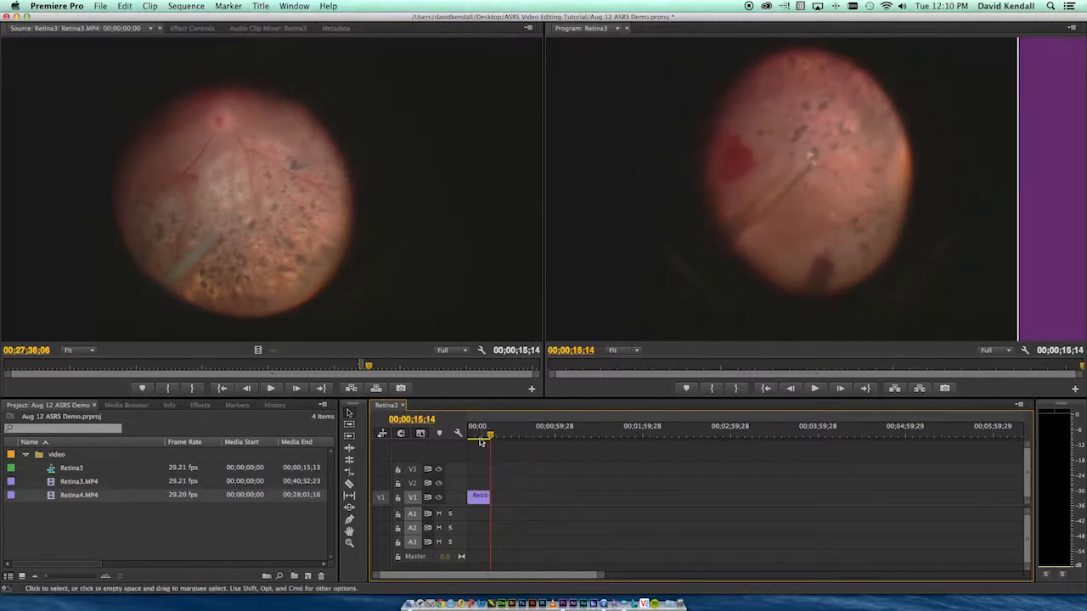
- Play the trimmed Retina3.MP4 clip from about 00;00;07;14 and save the project
click(479, 435)
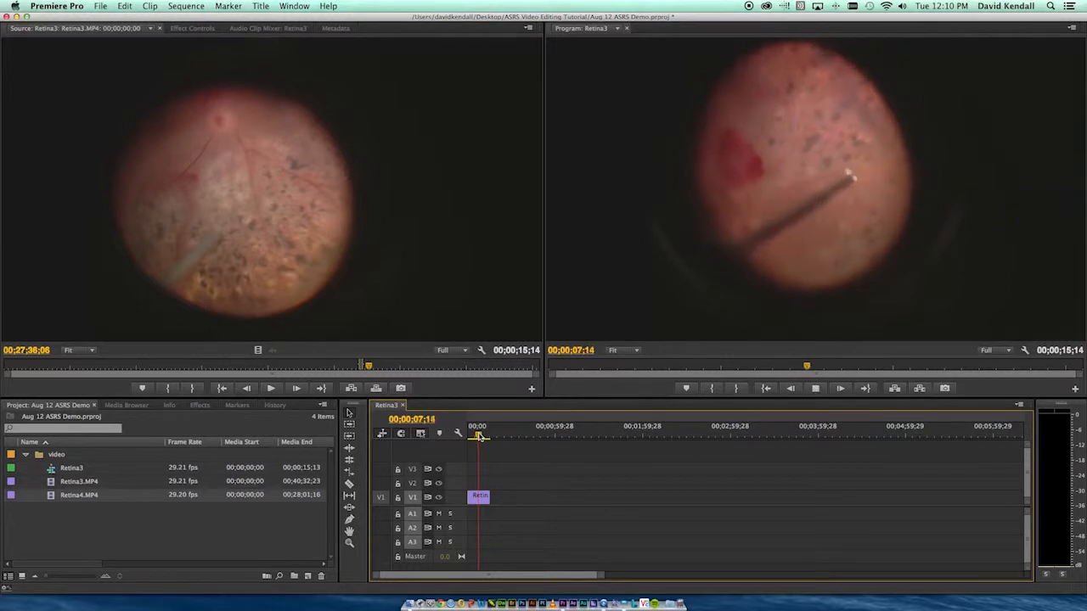
key(super+s)
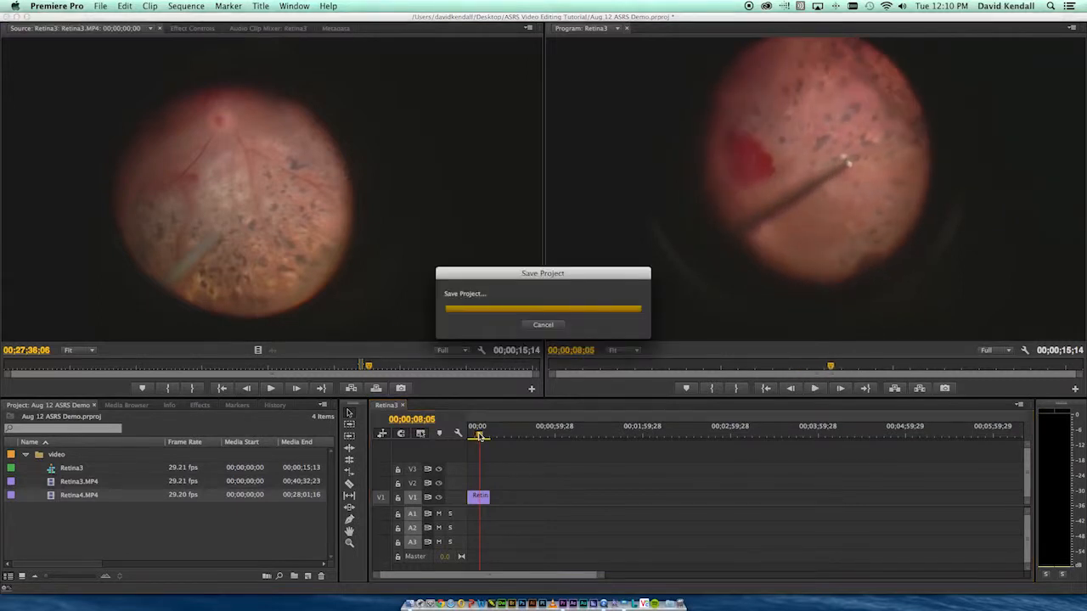
click(101, 7)
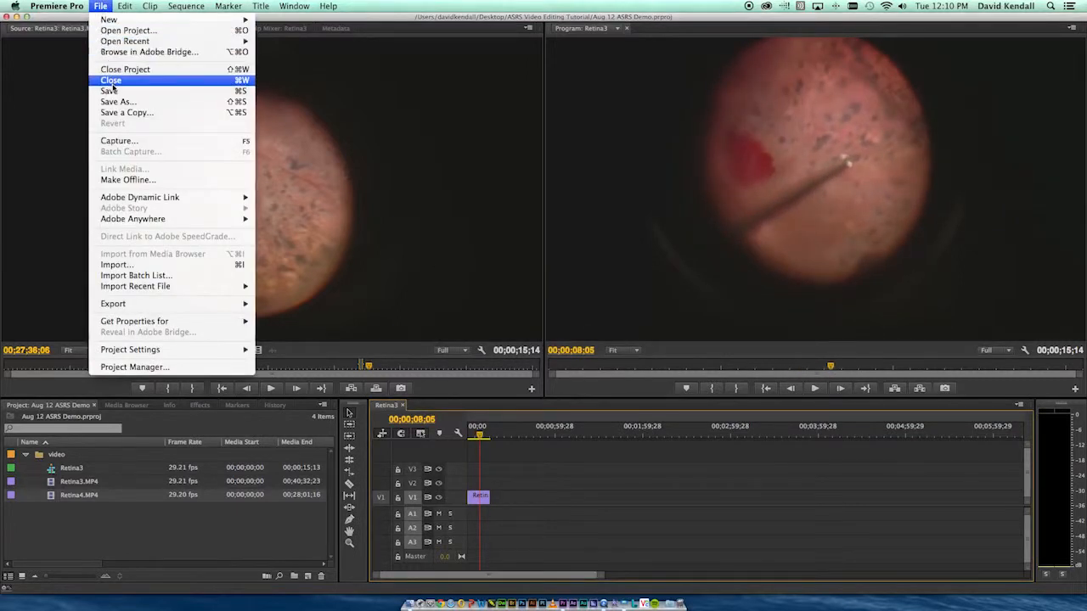
click(112, 91)
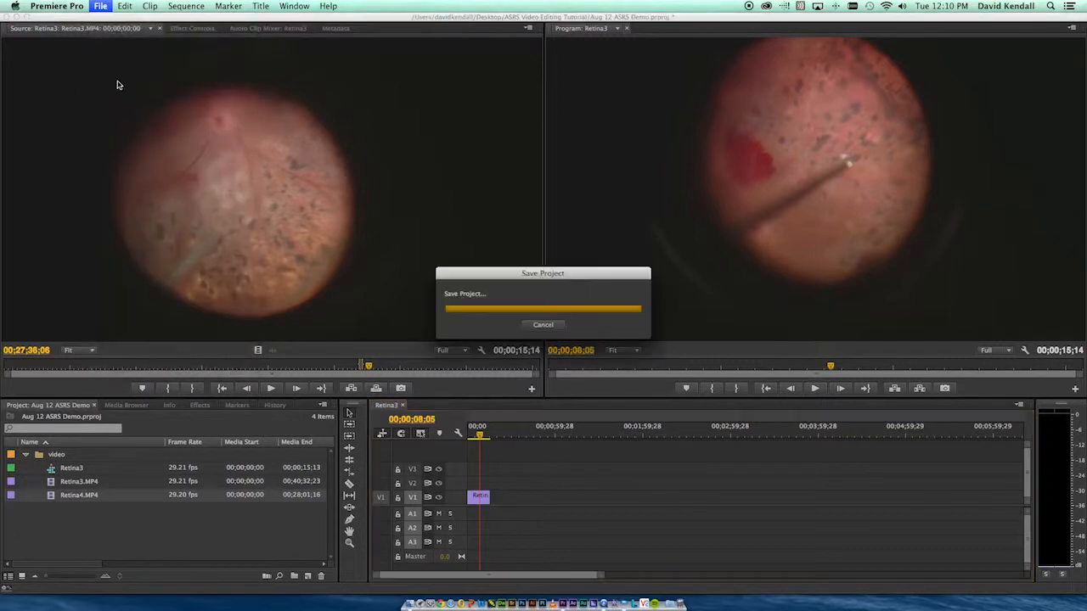
- Open the media export settings for the Retina3 sequence and preview the output at about 00;00;07;21
click(100, 7)
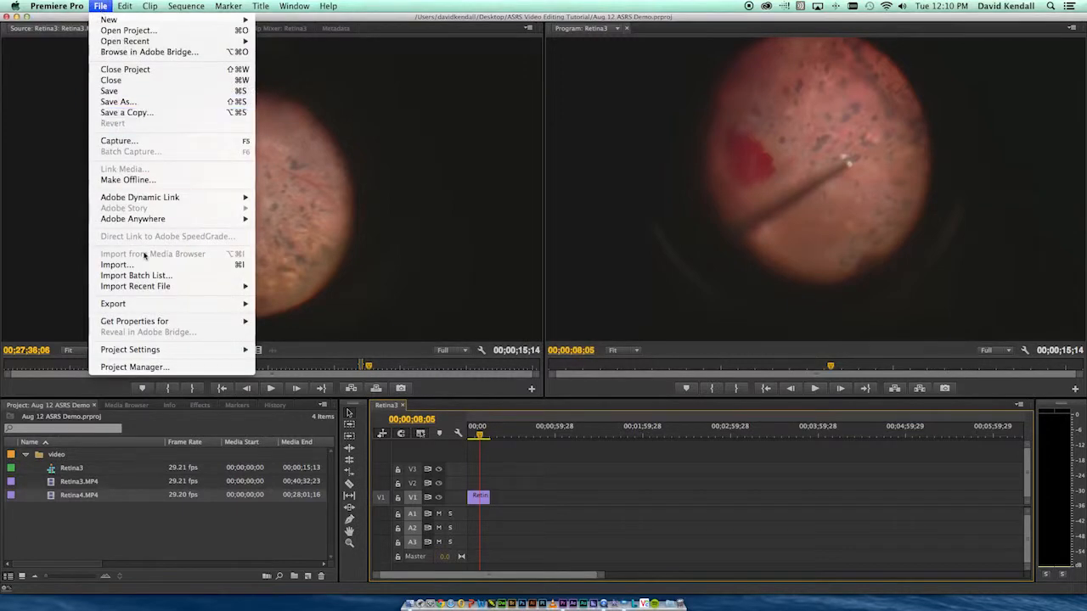
mouse_move(170, 304)
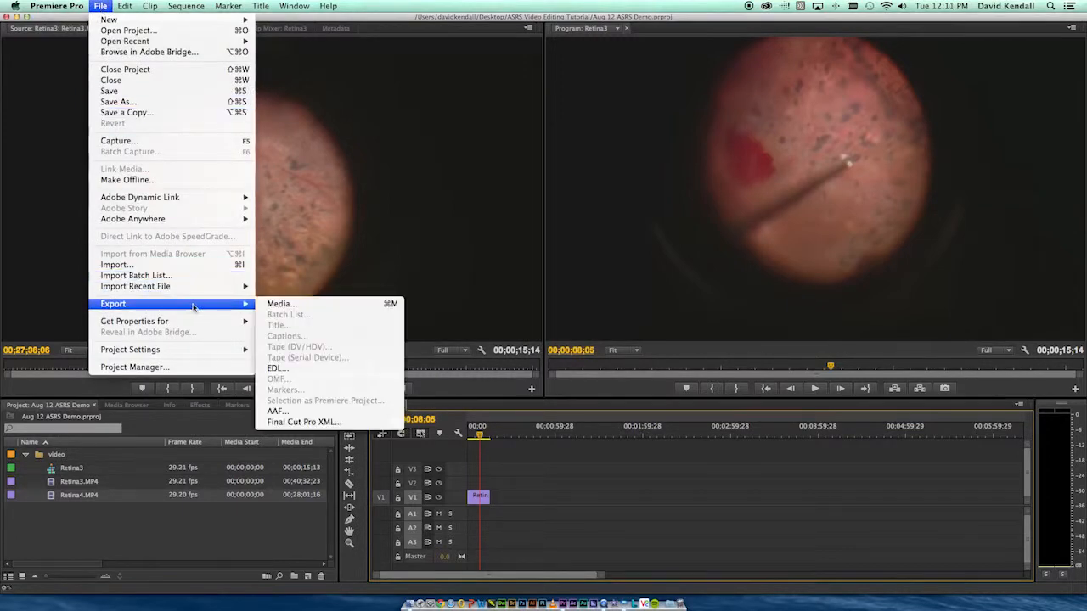
click(278, 305)
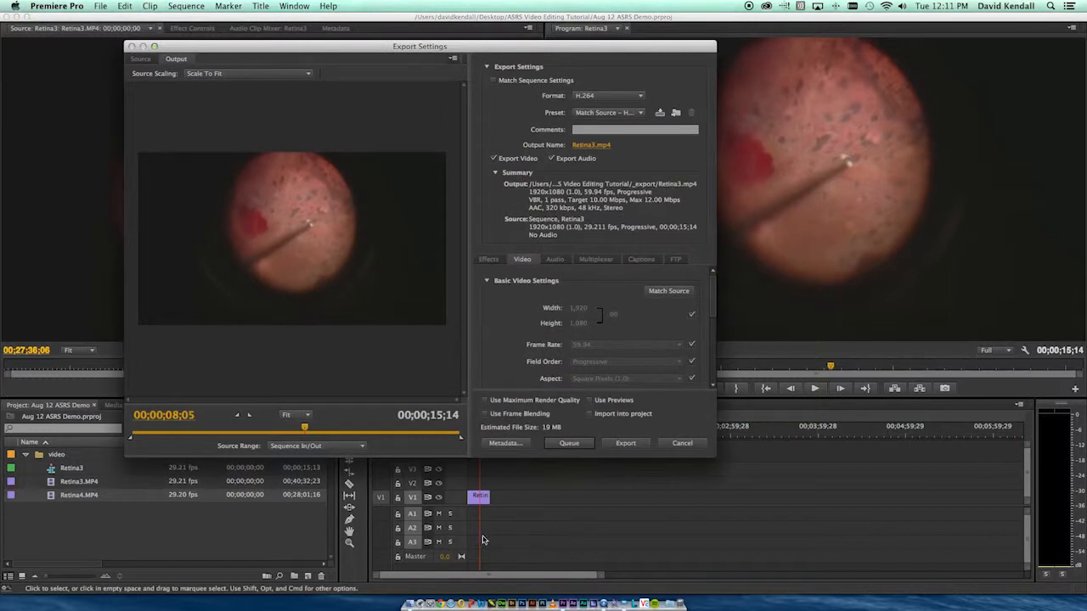
drag(304, 427, 295, 427)
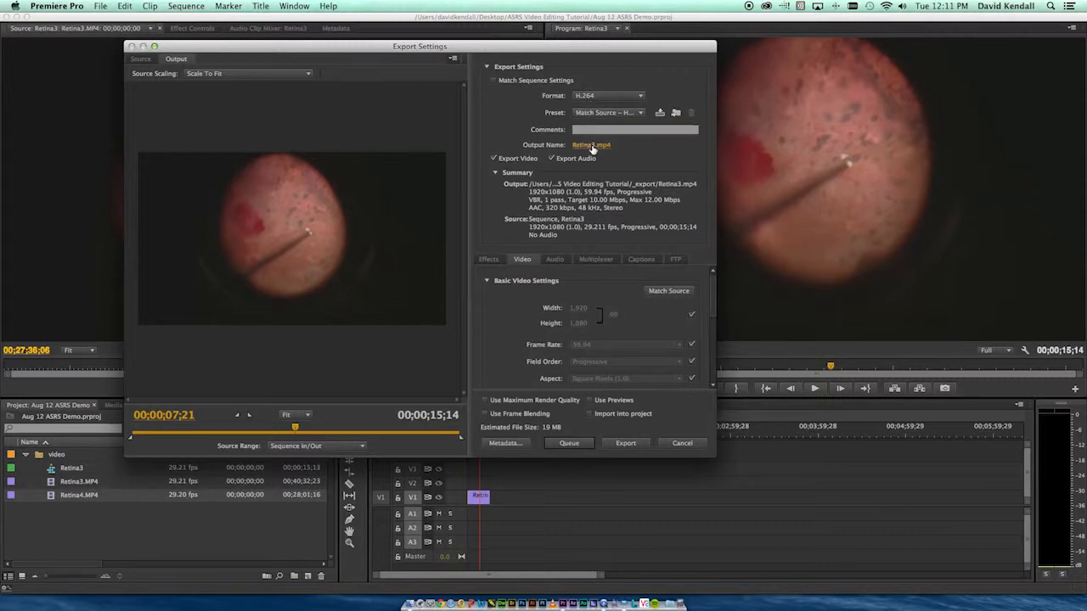
- Name the export output file Retina - 1.mp4 and store it in the _export folder
click(592, 146)
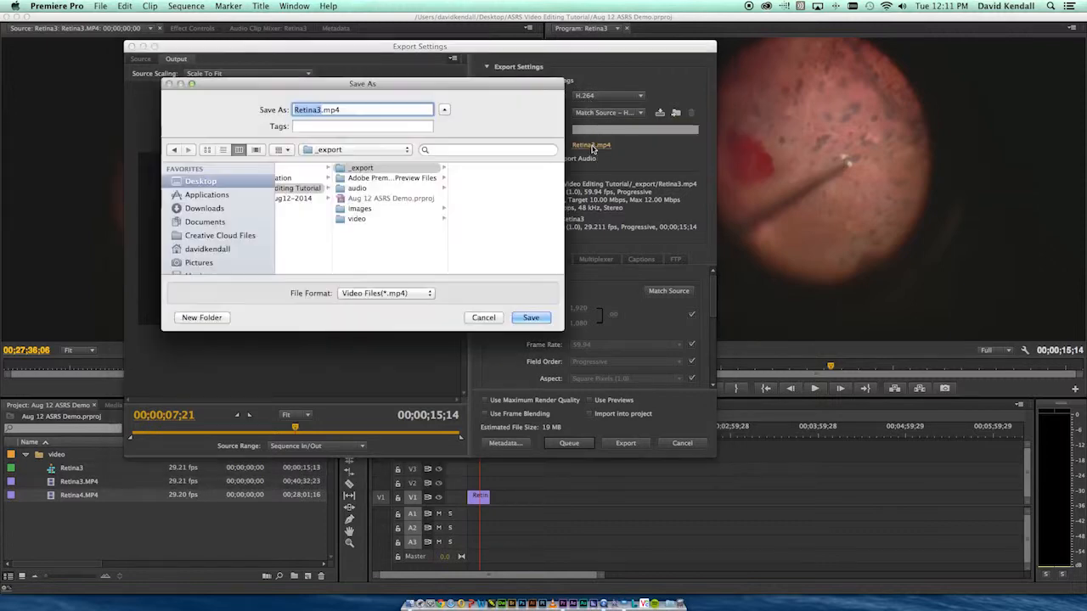
click(389, 169)
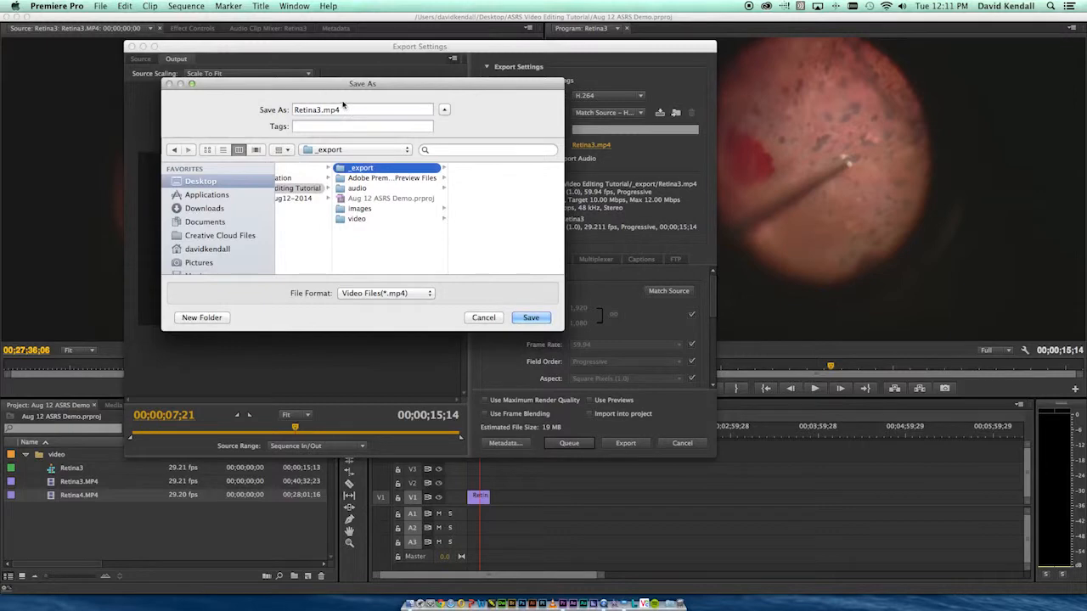
click(319, 108)
key(BackSpace)
text(- 1)
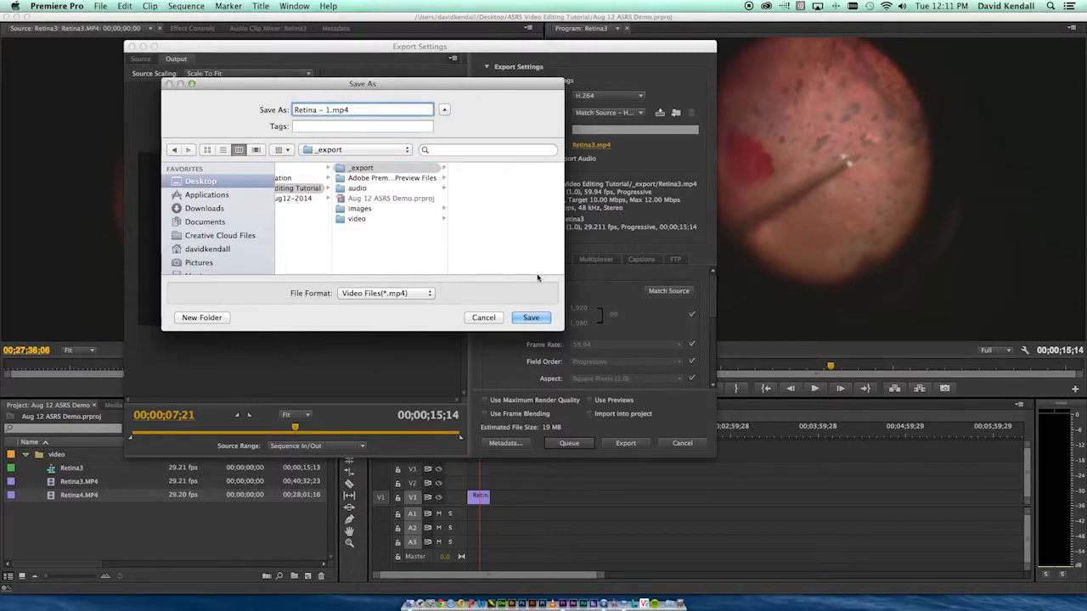
click(544, 323)
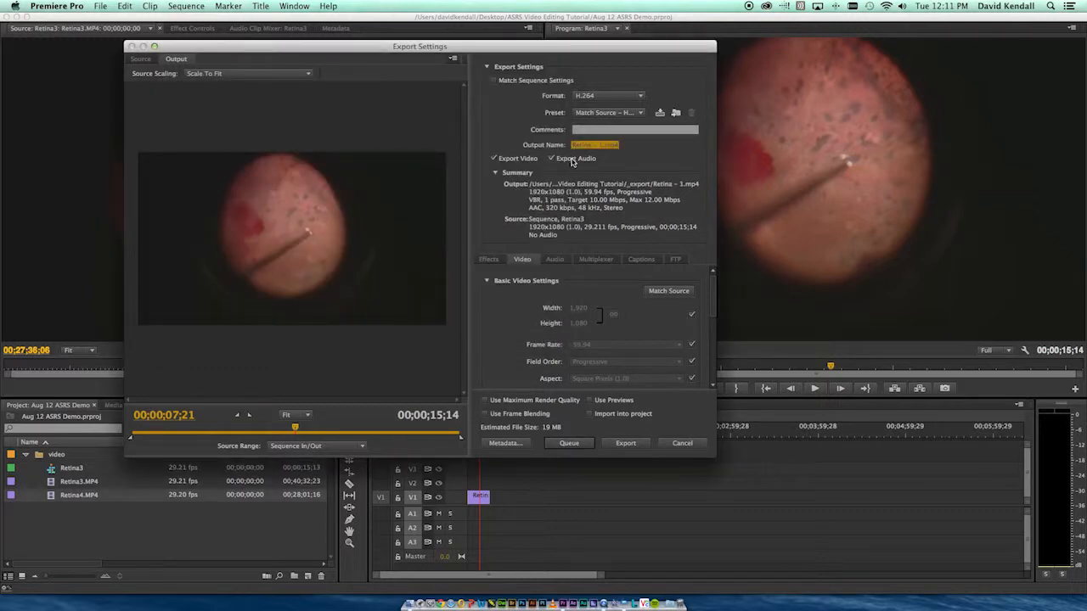
- Export the sequence in H.264 format with the HD 1080p 29.97 preset
click(618, 96)
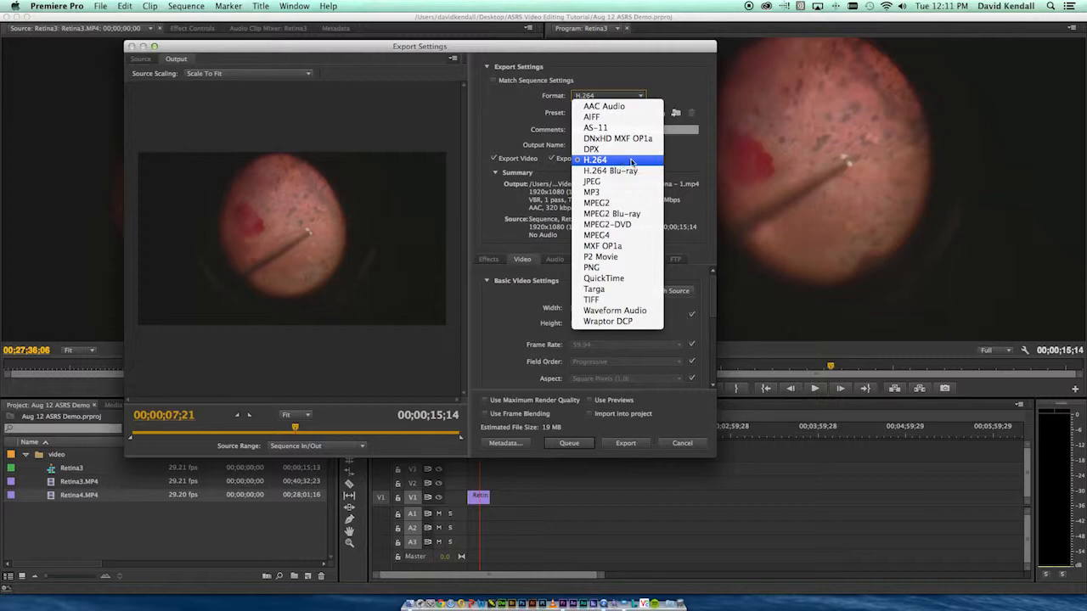
click(688, 160)
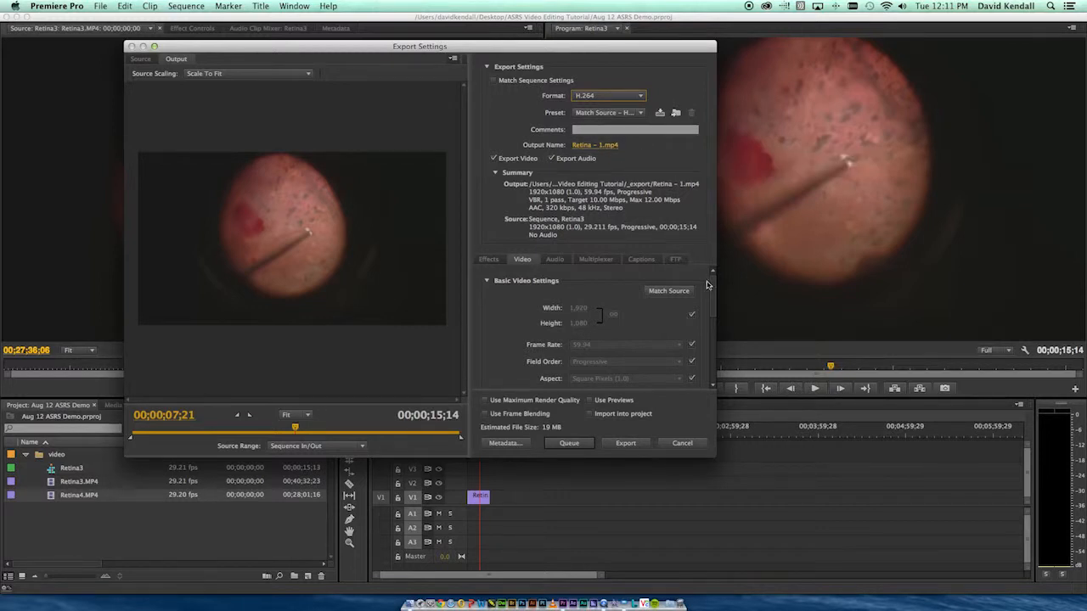
click(626, 113)
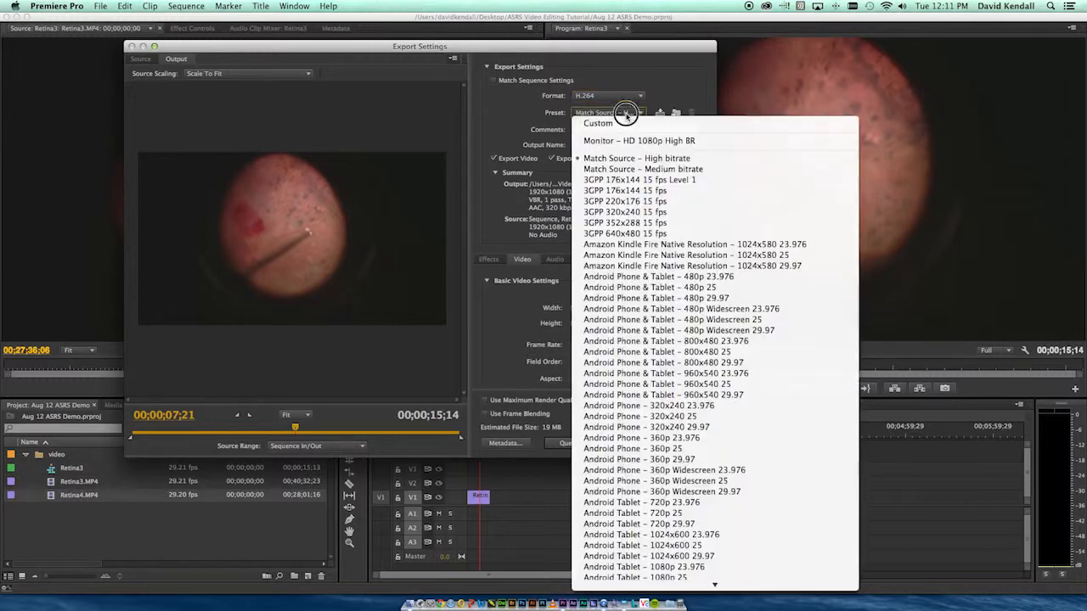
scroll(651, 226, down, 5)
scroll(650, 225, down, 1)
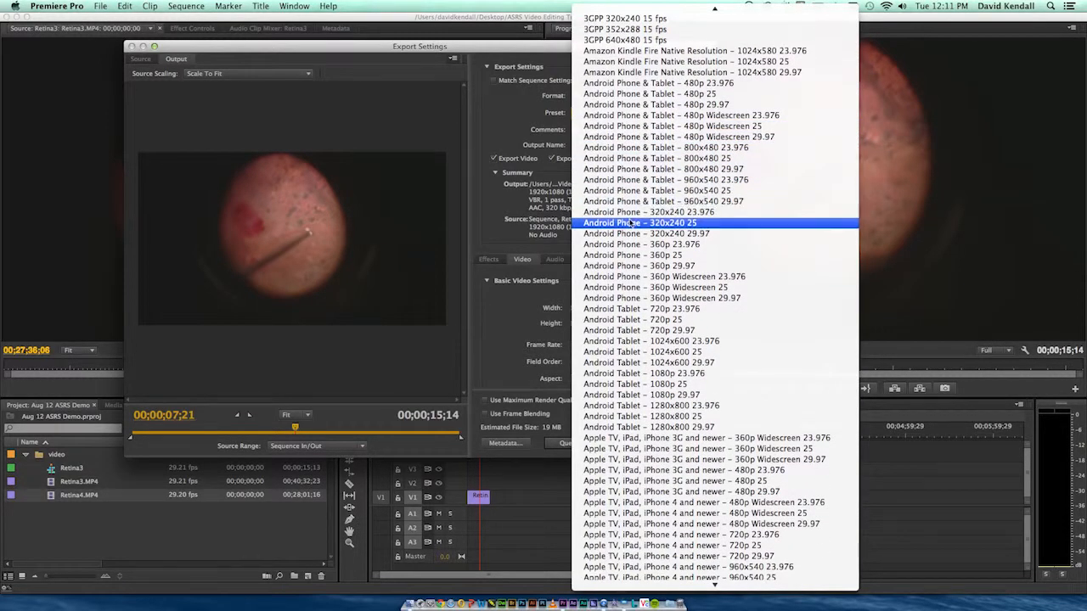
scroll(641, 254, down, 15)
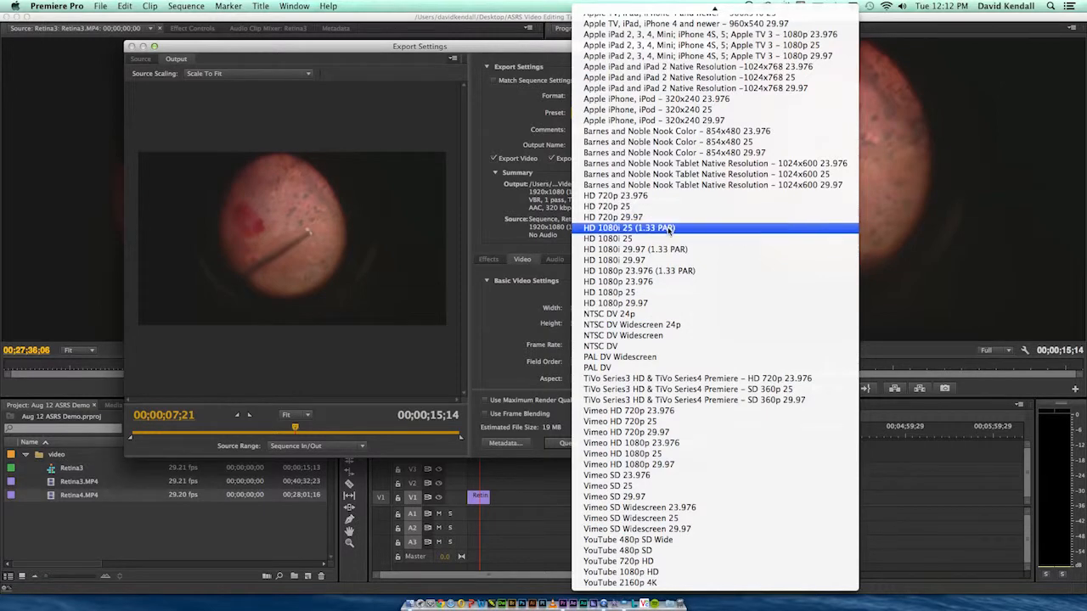
click(658, 304)
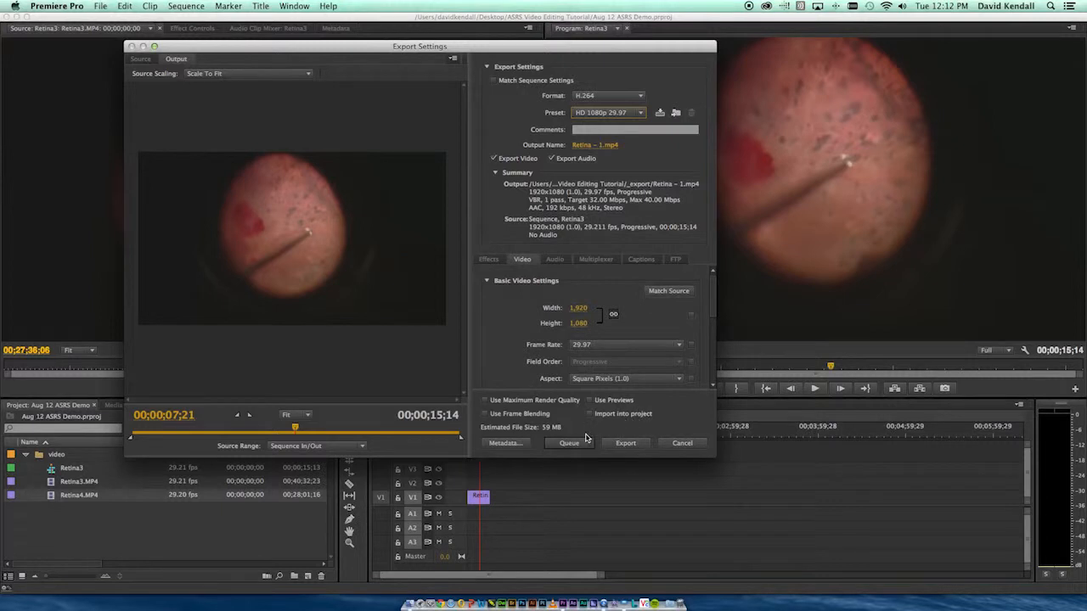
click(610, 446)
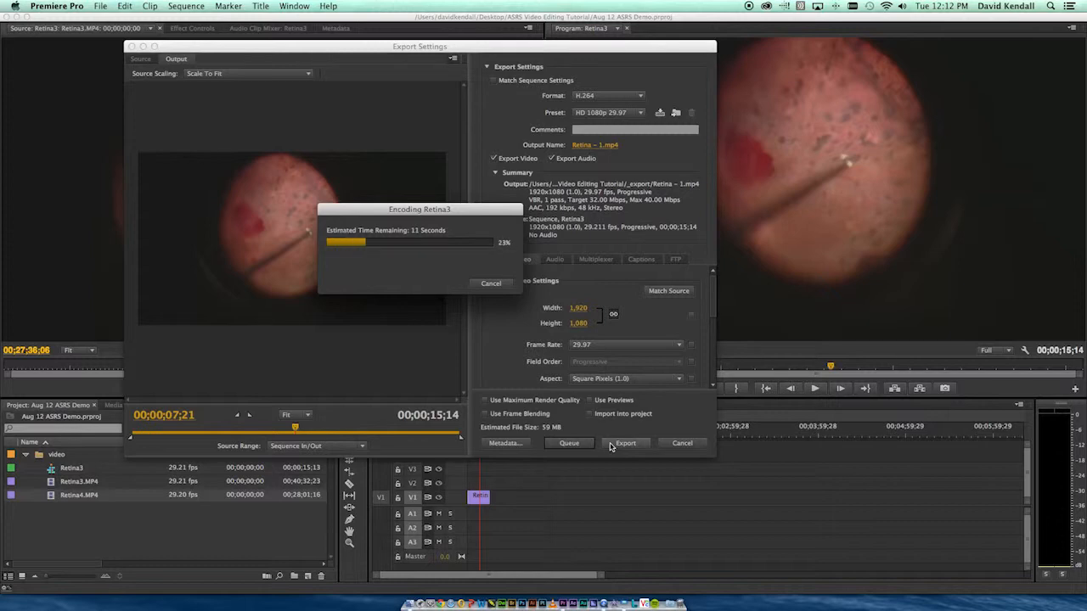
- Switch to the Medical Video Editing presentation in Keynote and review the Before Exporting and Other Details to Consider slides
key(super+Tab)
key(super+Tab)
key(super+Tab)
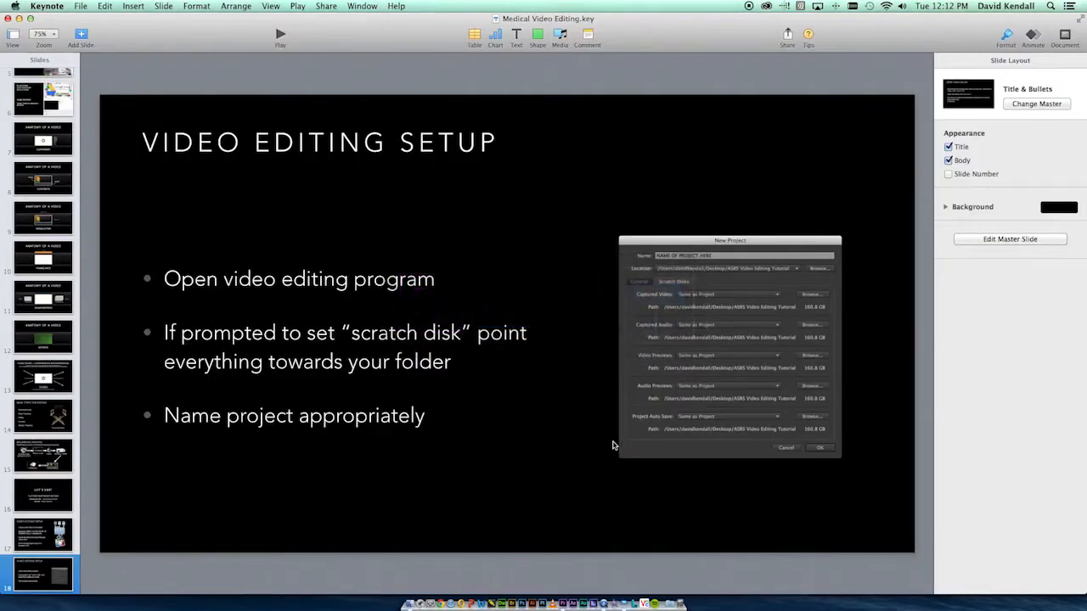
scroll(63, 509, down, 5)
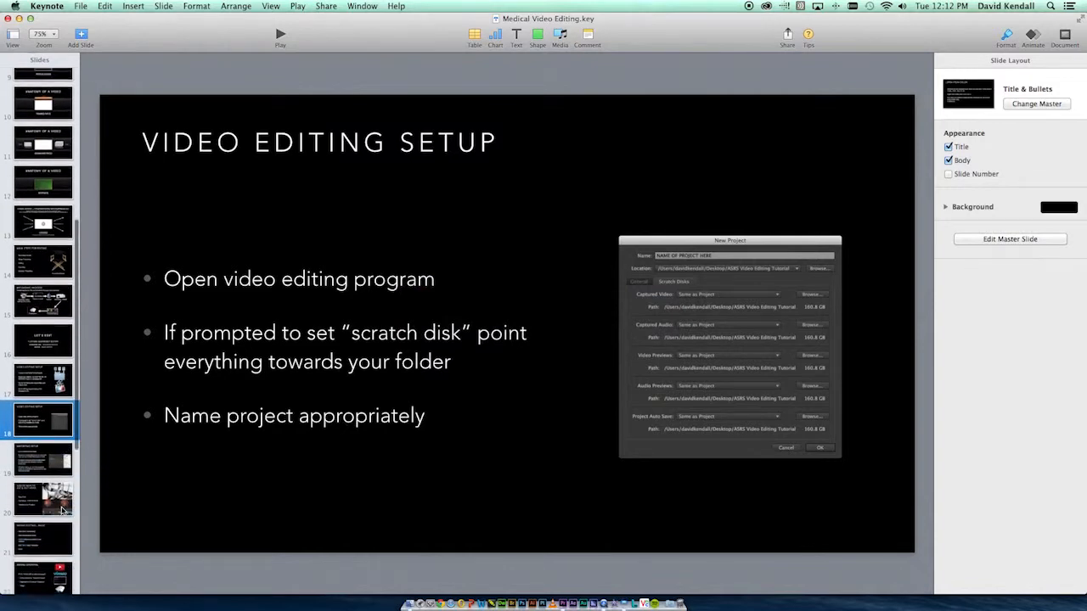
scroll(63, 509, down, 2)
click(53, 499)
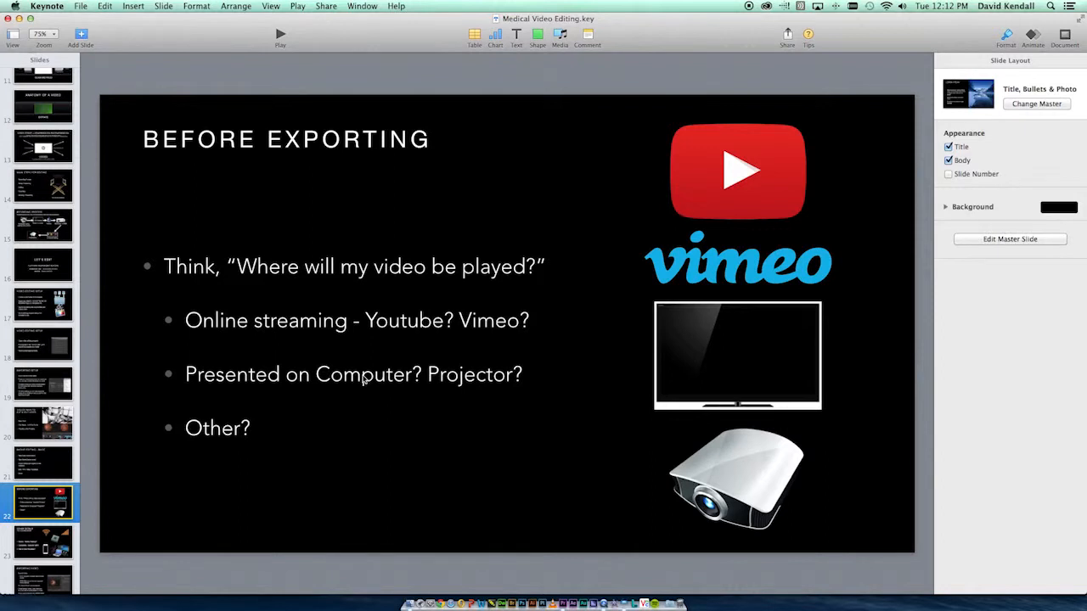
click(46, 545)
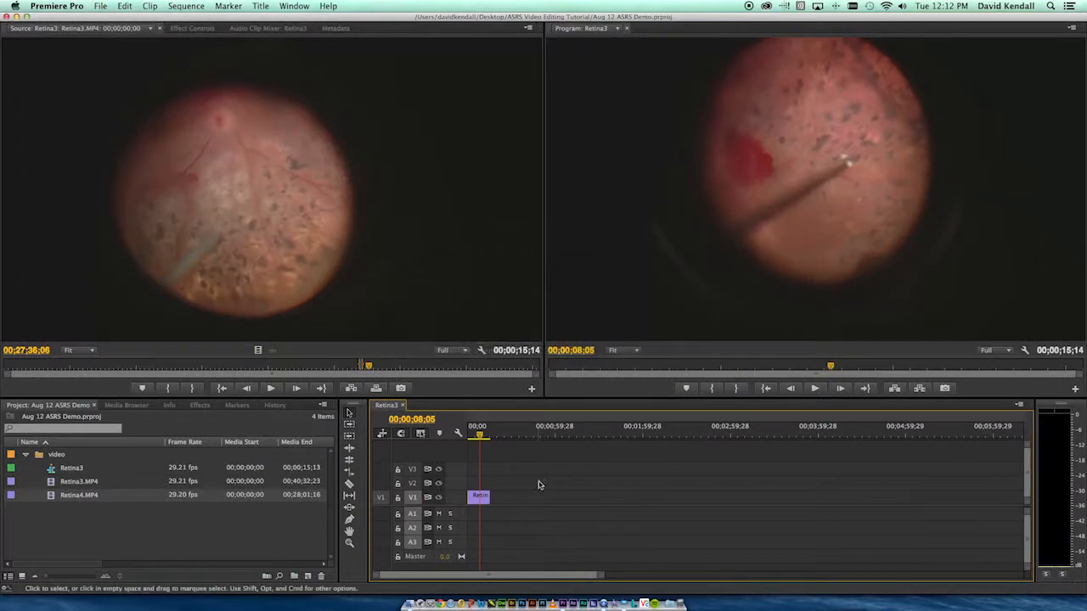
- Save the Premiere Pro project, and in Keynote go to the Inserting Video into Presentations slide
key(super+s)
key(super+Tab)
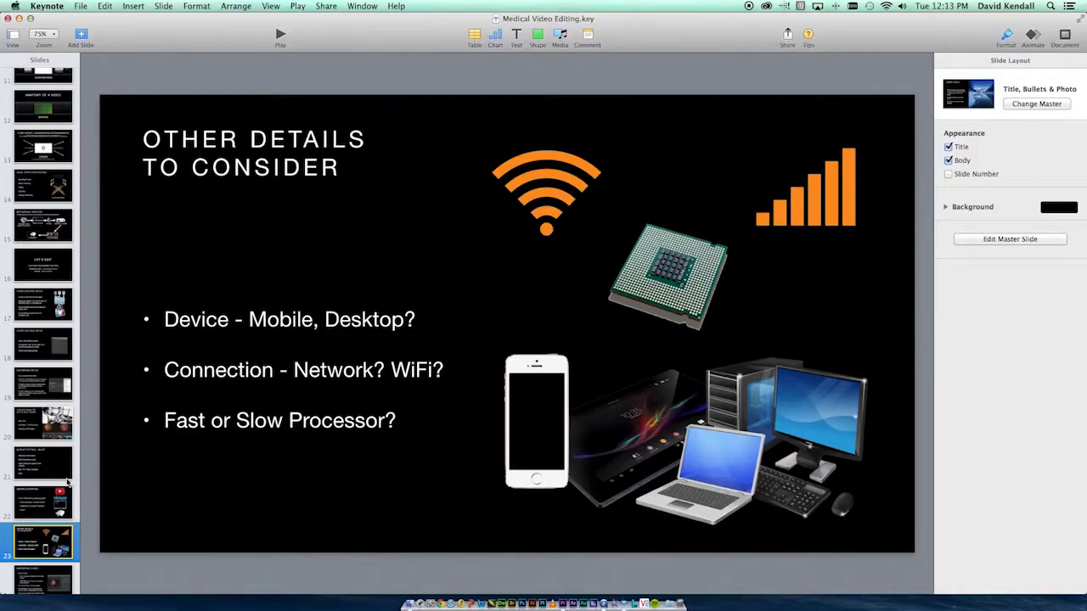
scroll(42, 501, down, 6)
click(41, 510)
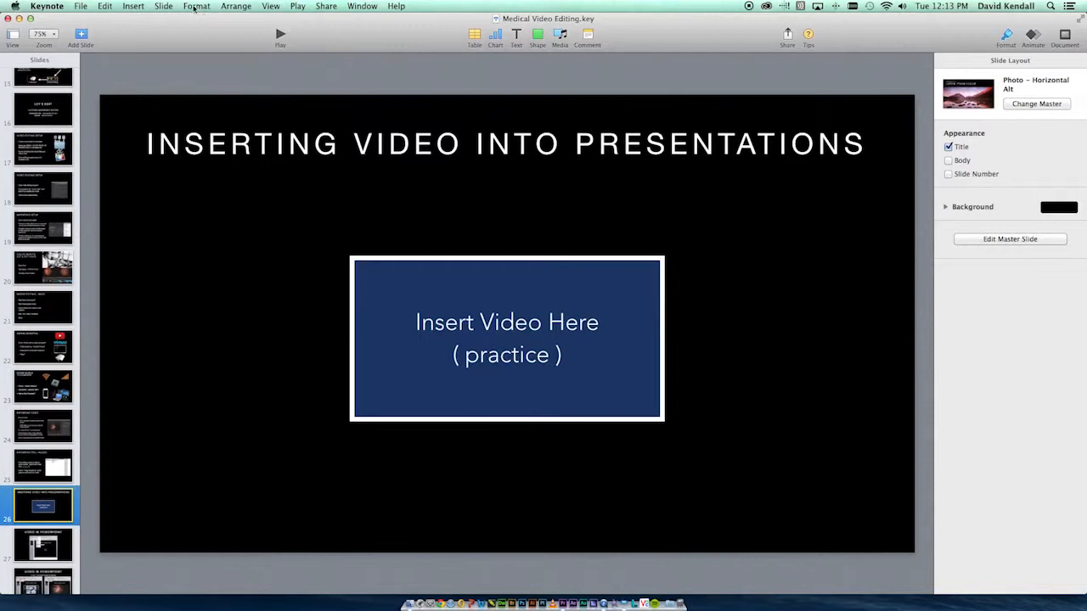
- Insert Retina - 1.mp4 from the _export folder into the slide, accepting the iOS playback notice
click(149, 8)
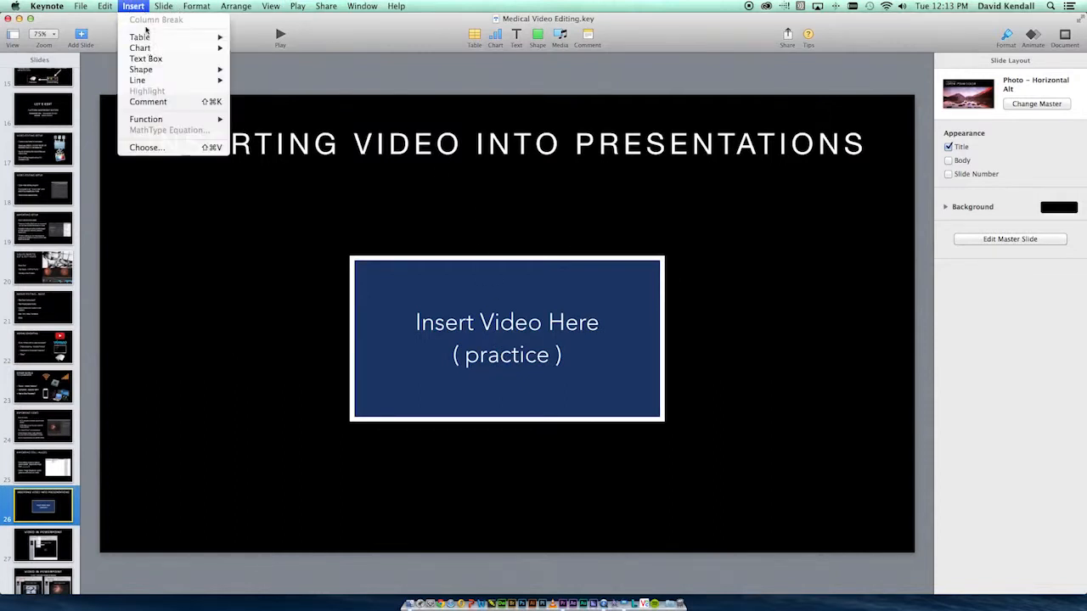
click(158, 149)
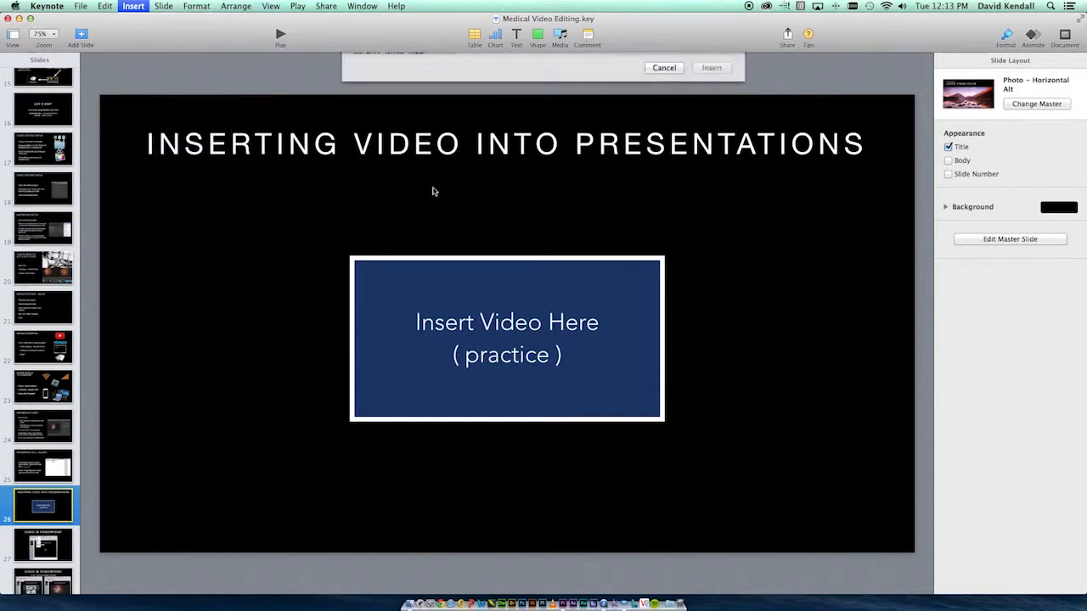
click(653, 84)
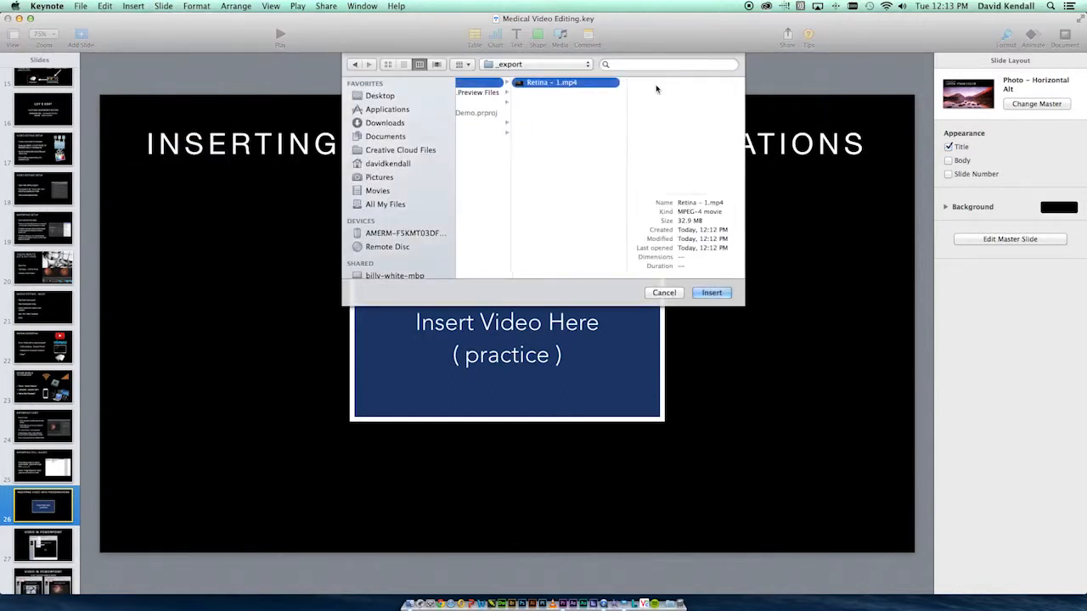
key(Return)
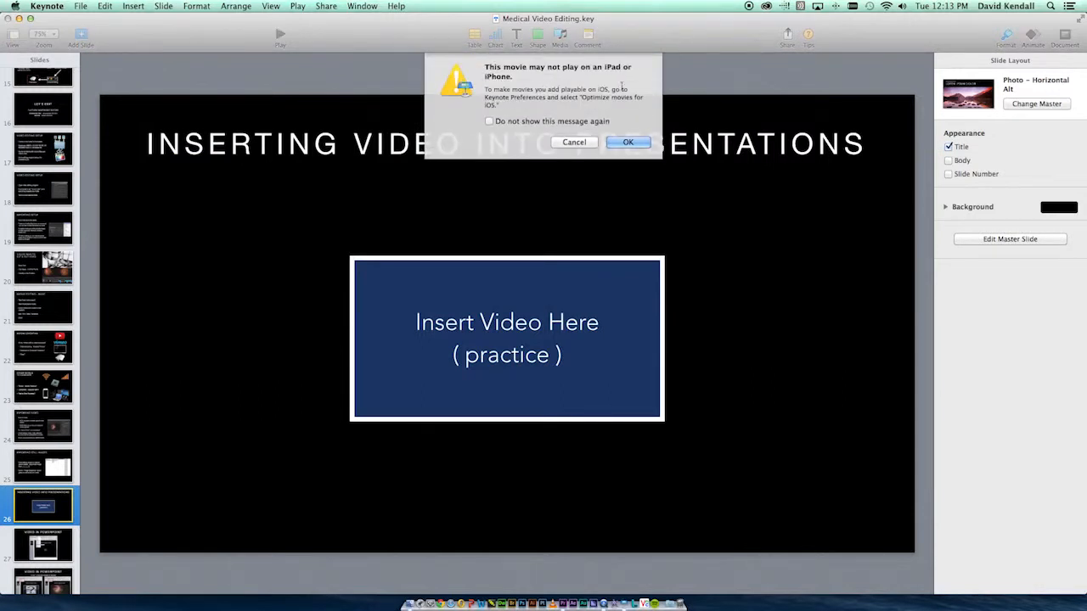
click(622, 141)
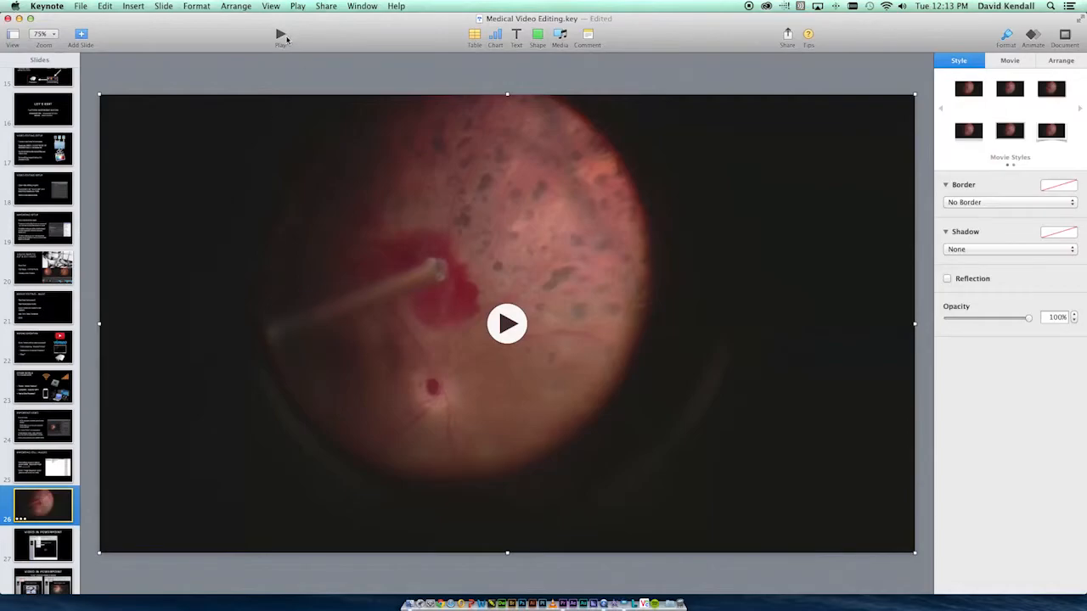
- Play the inserted retina video as a slideshow and return to the slide editor
click(281, 35)
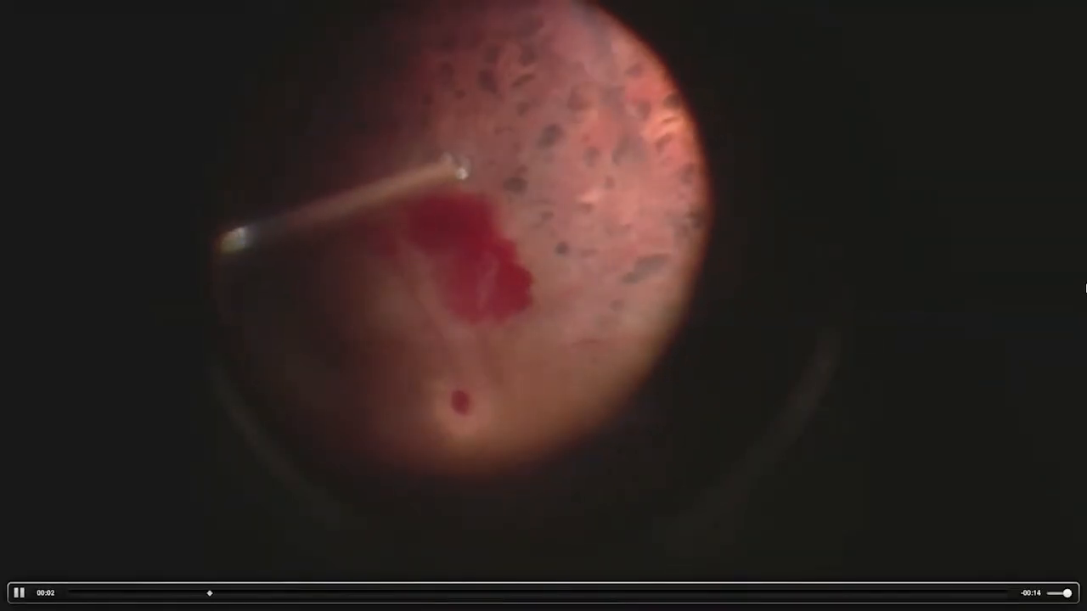
key(Escape)
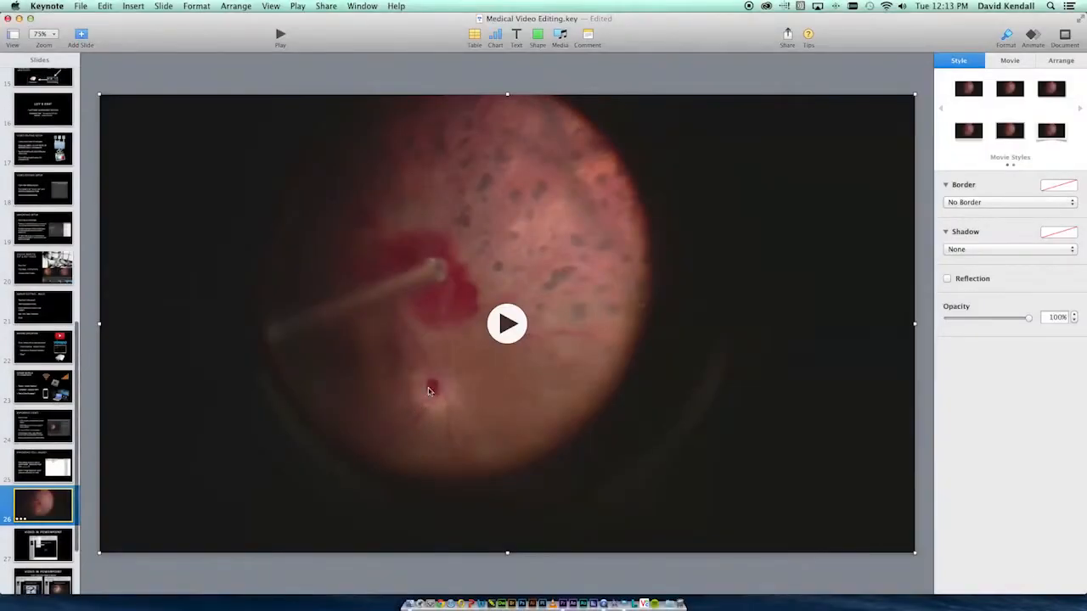
- Hide Keynote, switch to PowerPoint and create a new presentation with the Black theme
key(super+h)
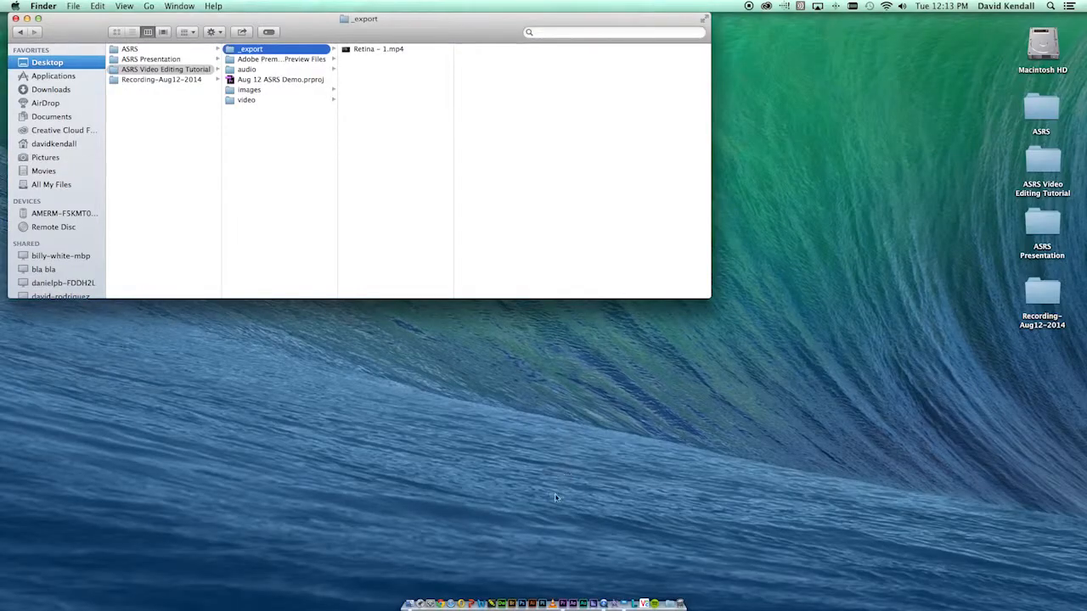
click(469, 596)
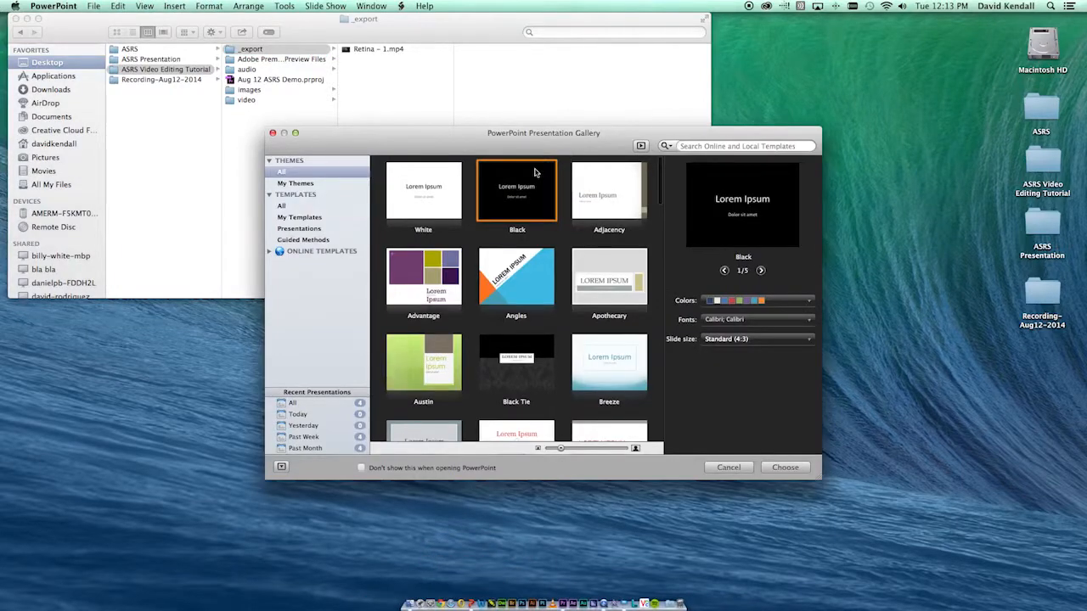
double_click(520, 182)
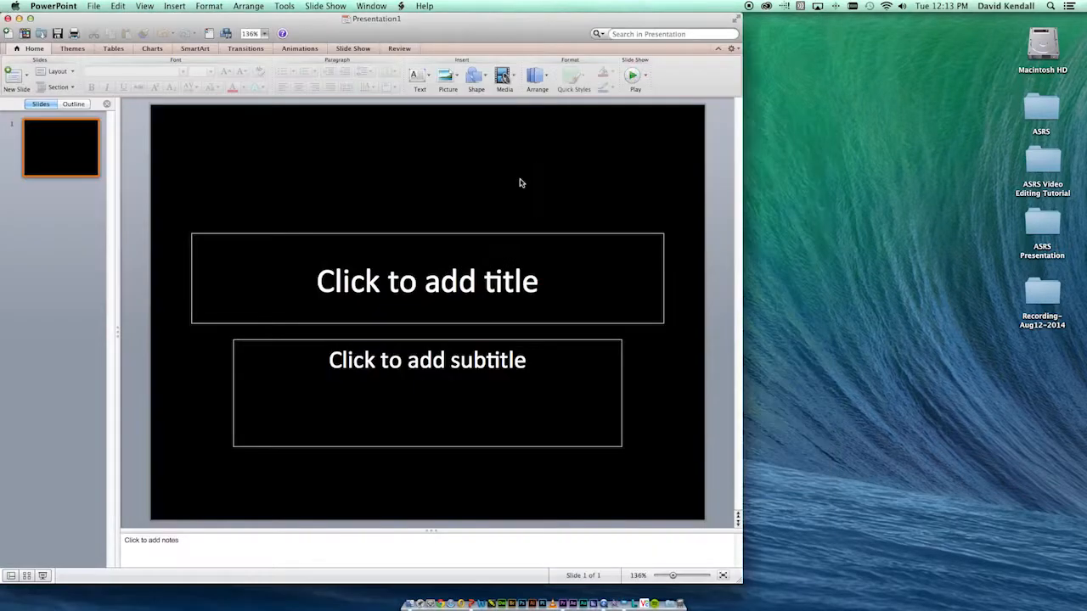
- Insert the movie file Retina - 1.mp4 from the ASRS Video Editing Tutorial's _export folder into the title slide
click(172, 7)
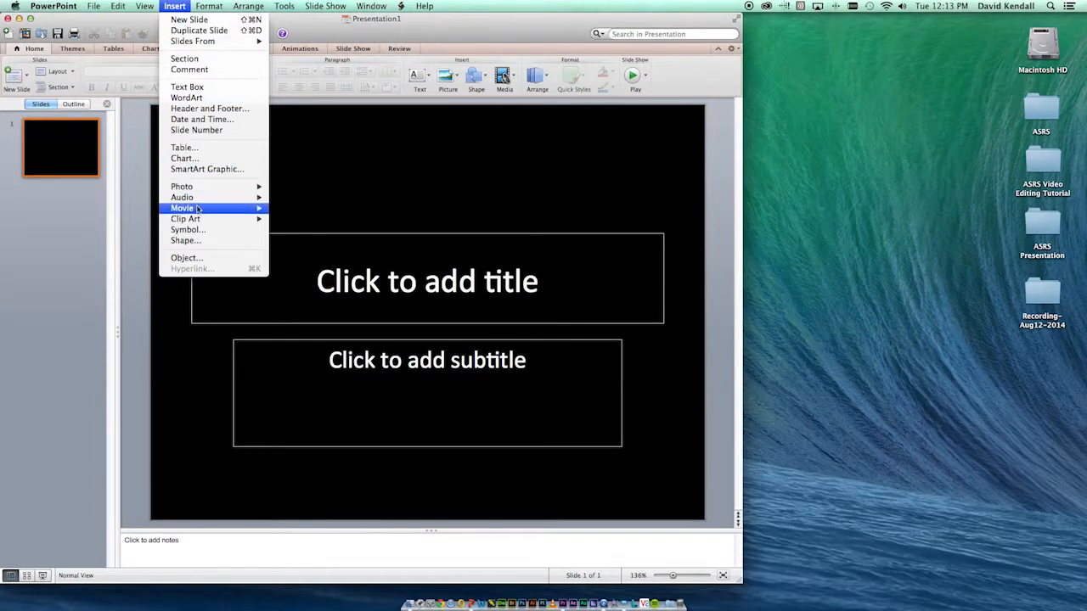
mouse_move(205, 213)
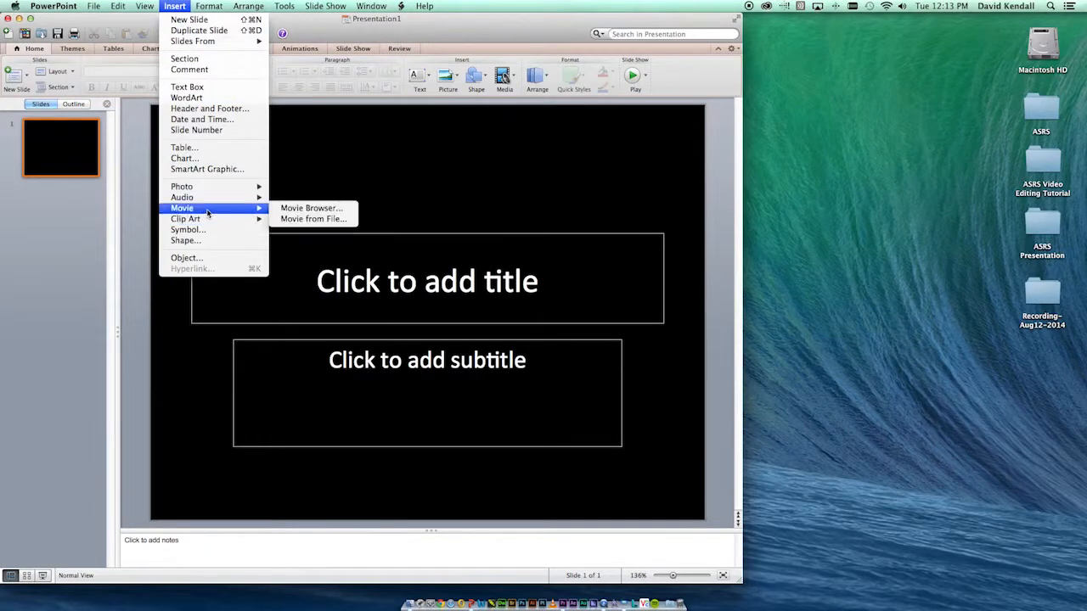
click(298, 220)
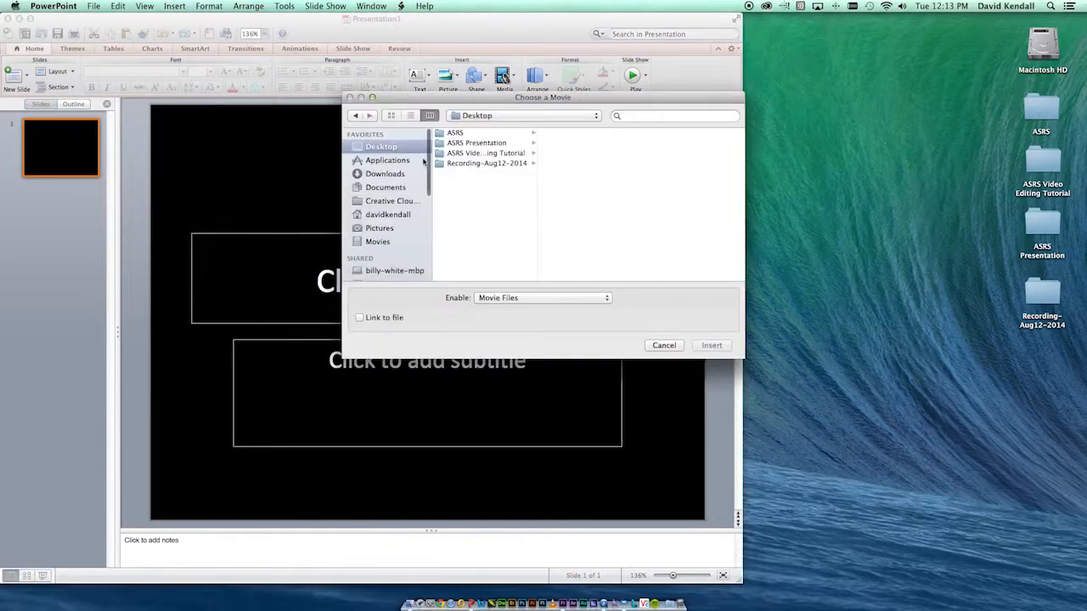
click(460, 154)
key(Right)
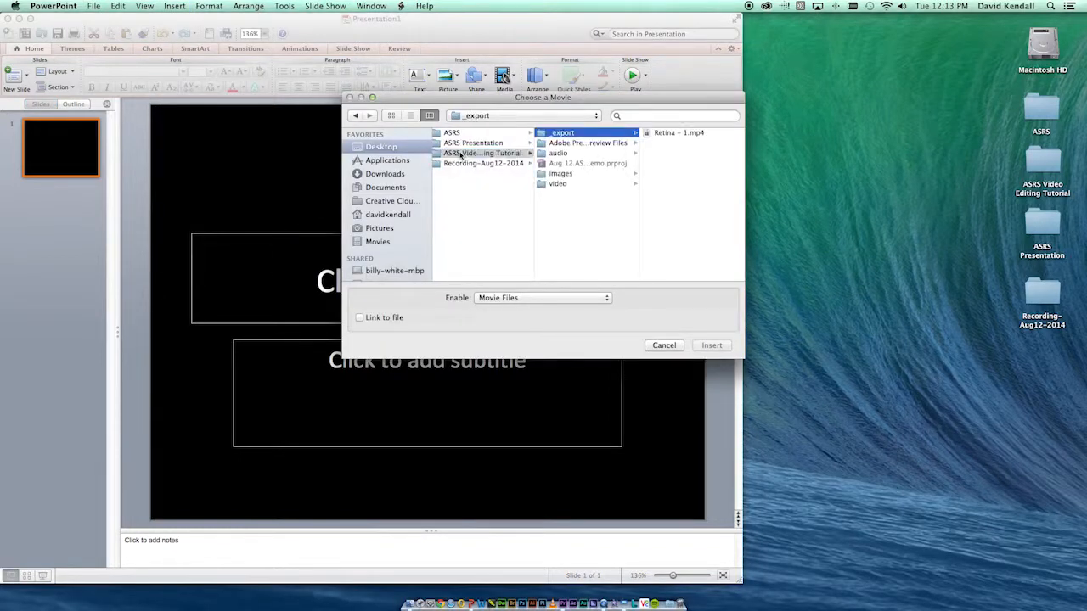
key(Right)
key(Return)
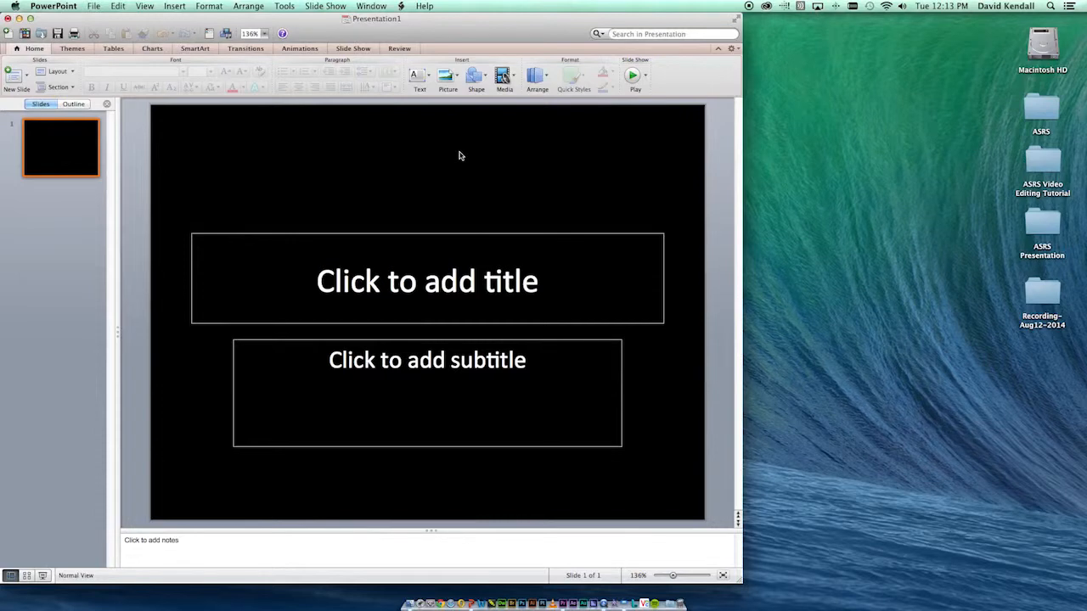
click(478, 129)
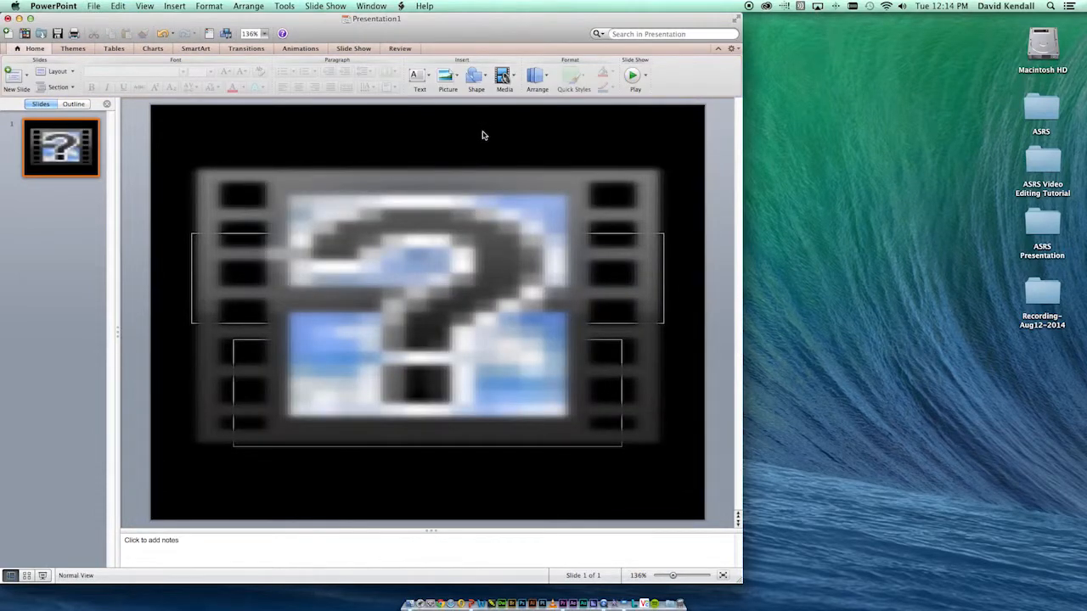
- Play the inserted movie for about two seconds, pause it and set the current frame as its poster frame
click(512, 246)
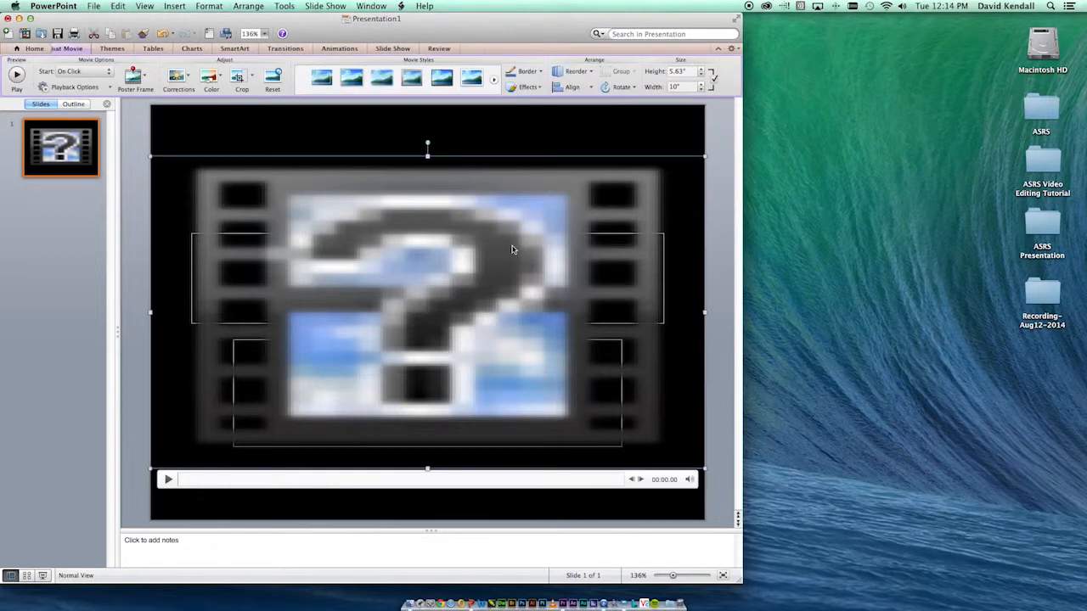
click(169, 480)
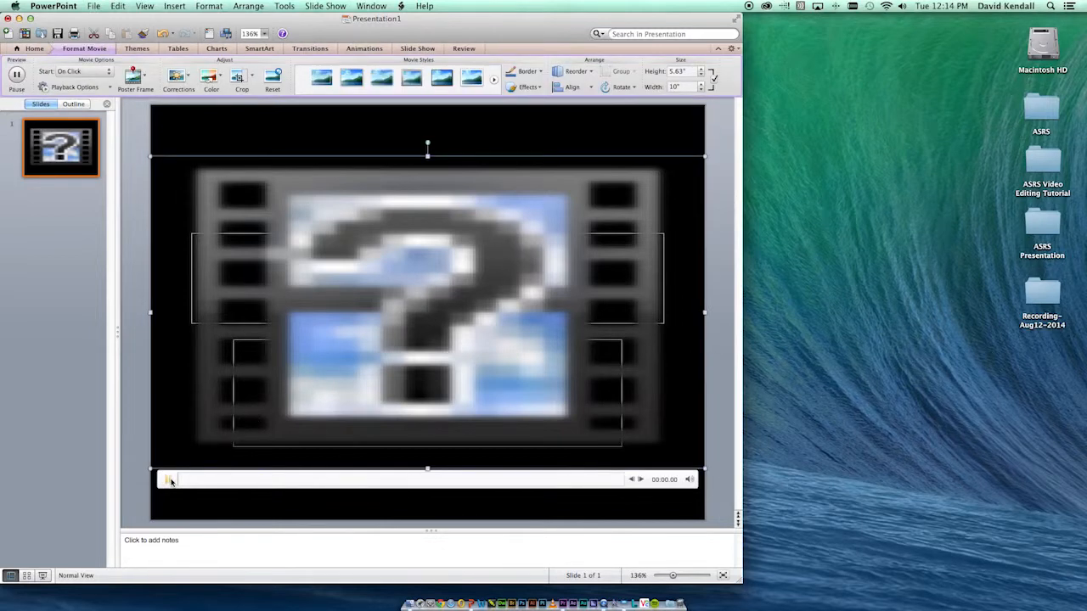
click(169, 480)
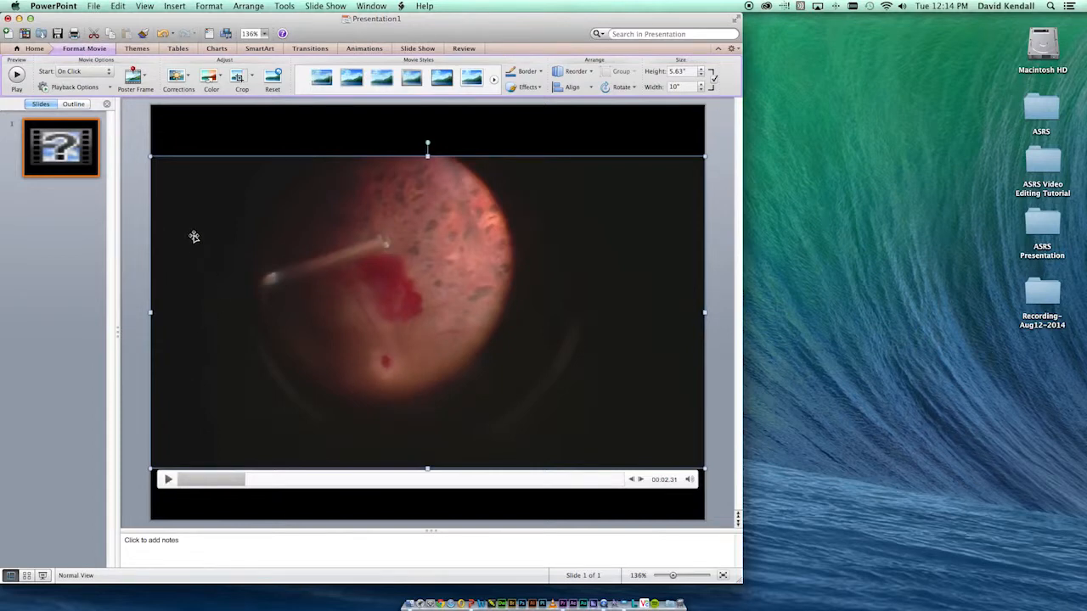
click(137, 79)
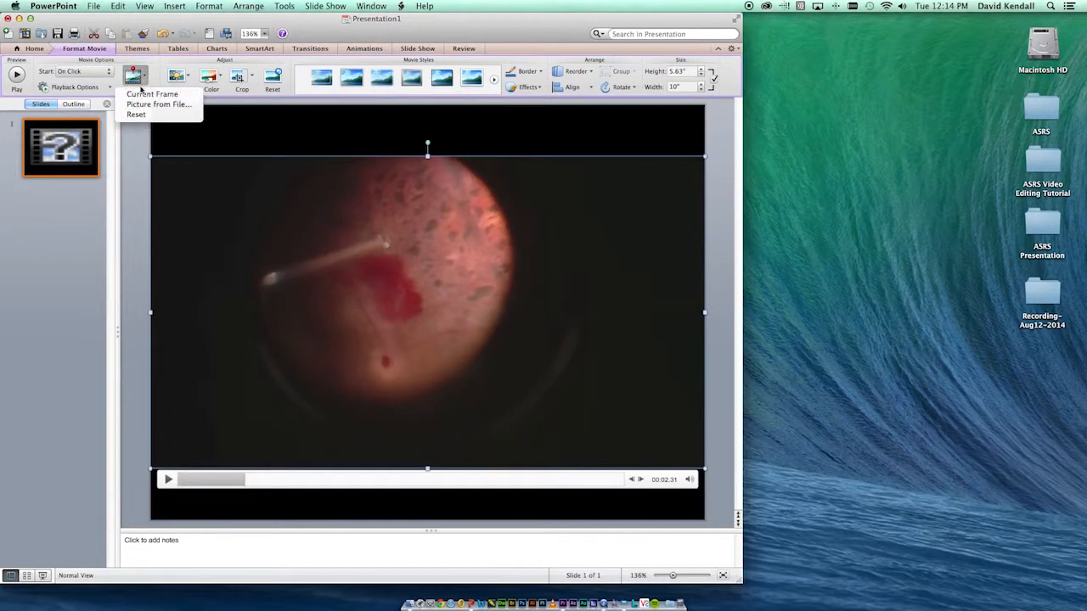
click(146, 95)
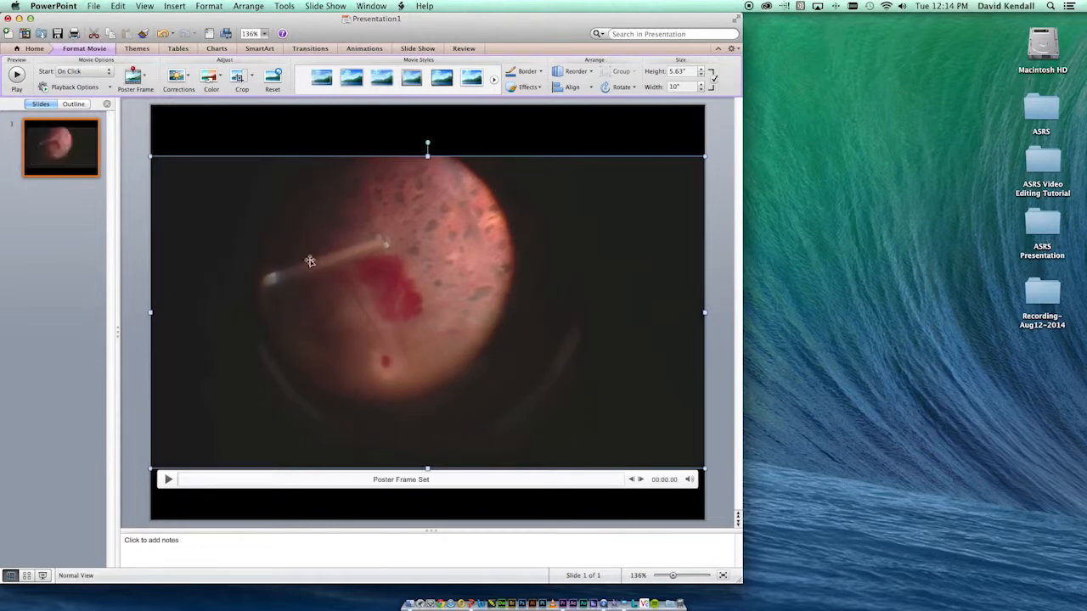
click(299, 139)
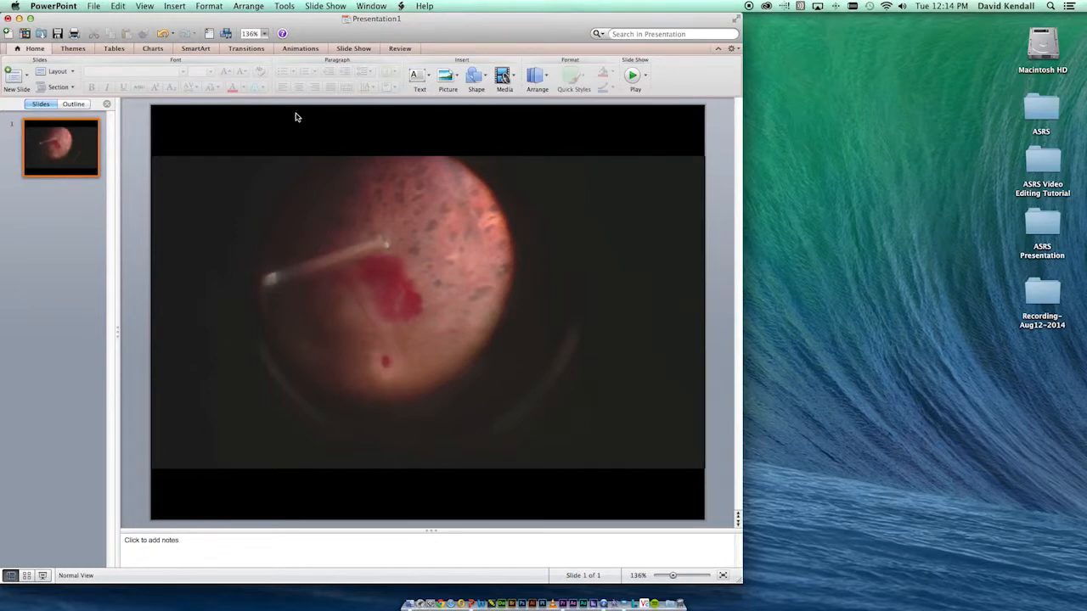
key(super+s)
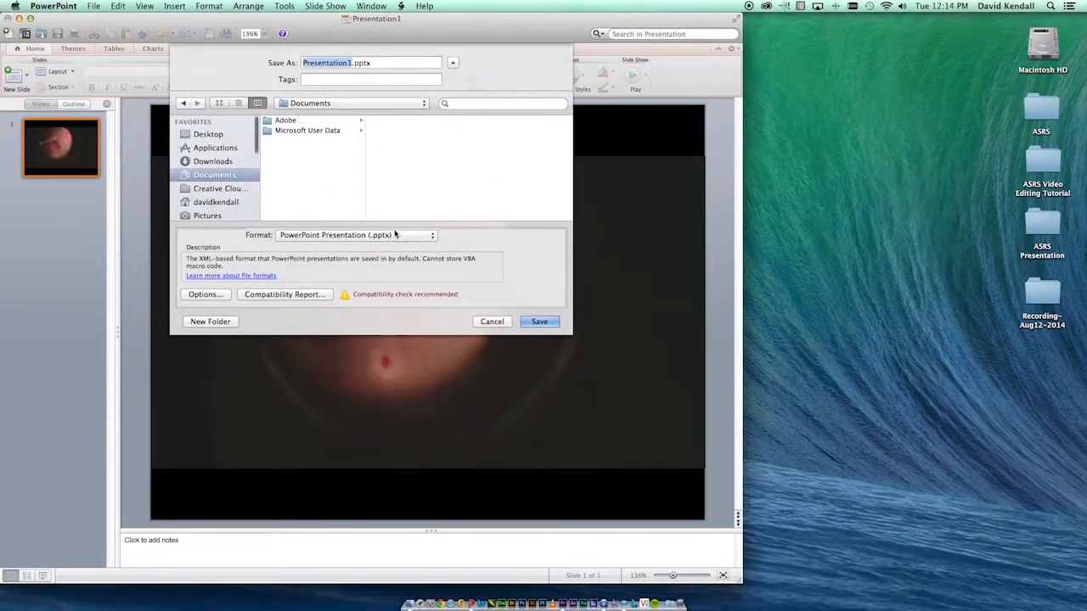
click(494, 323)
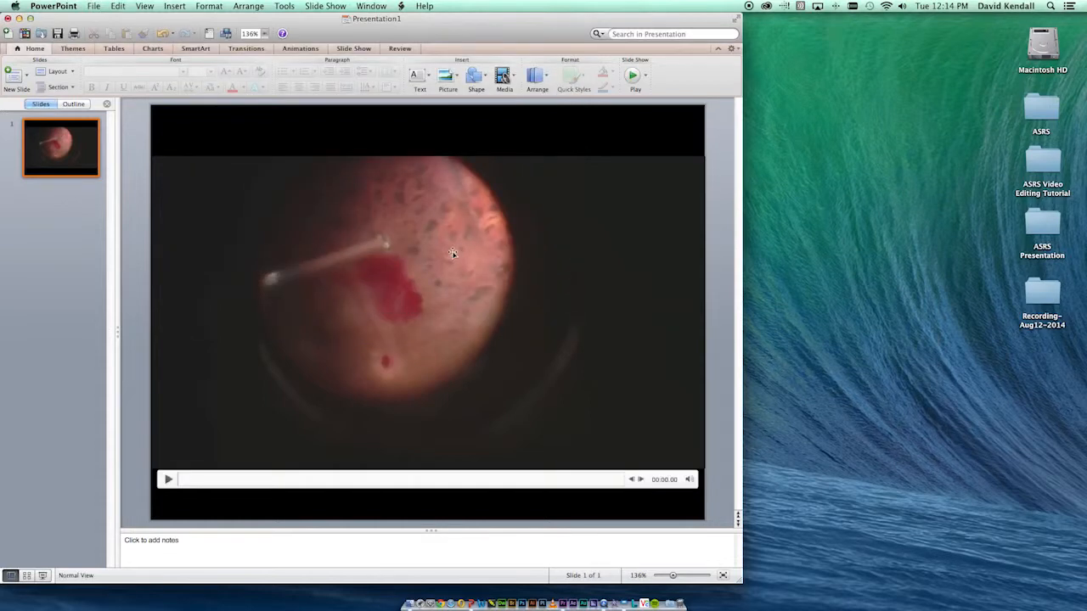
- Hide PowerPoint, switch to iMovie and quit Adobe Premiere Pro
key(super+h)
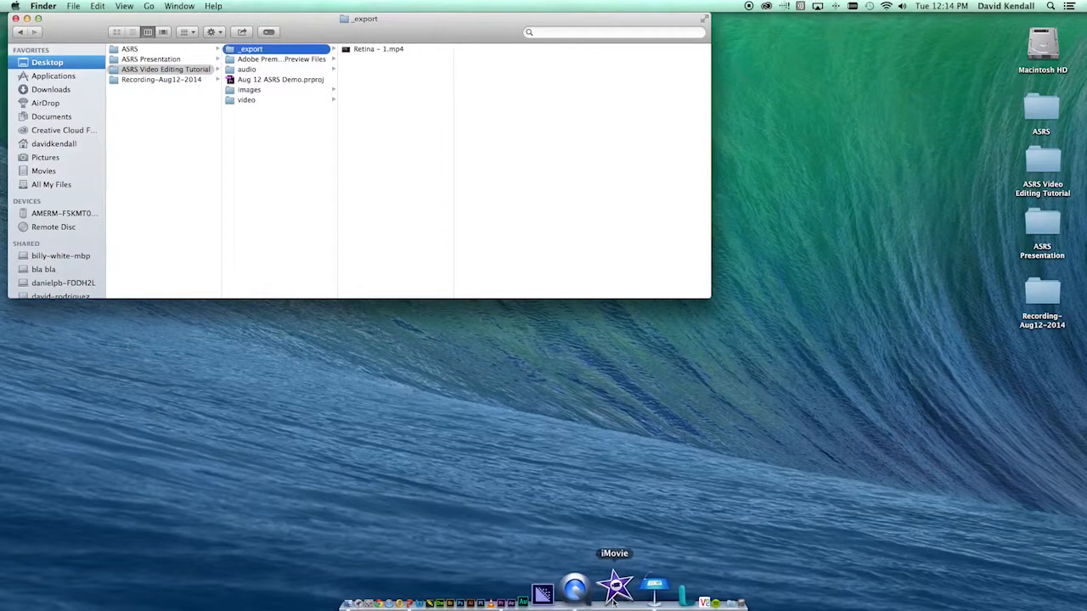
click(611, 586)
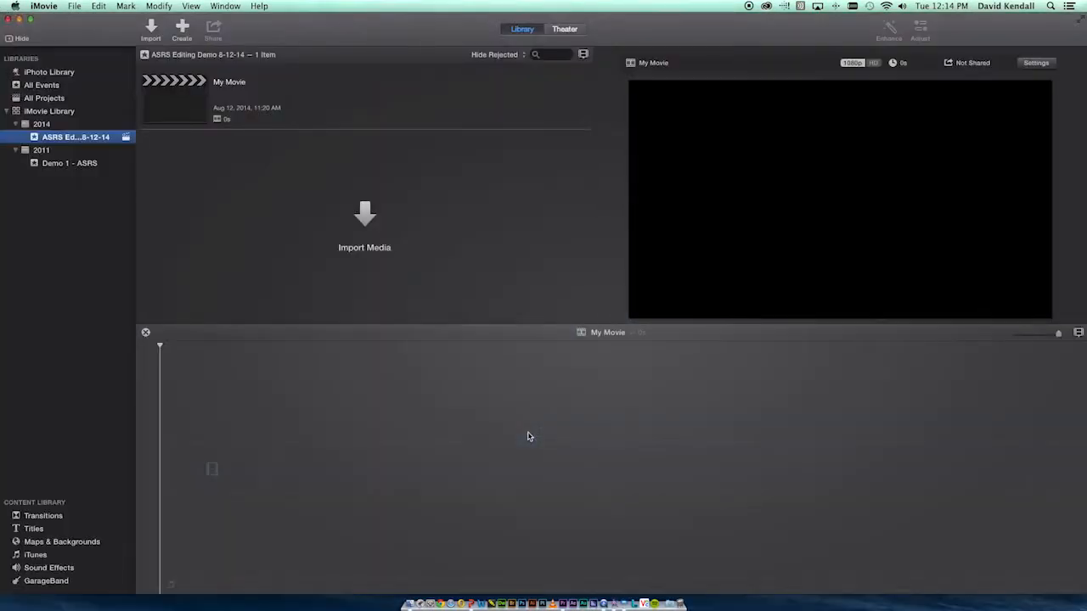
key(super+Tab)
key(super+Tab)
key(super+Tab)
key(super+Tab)
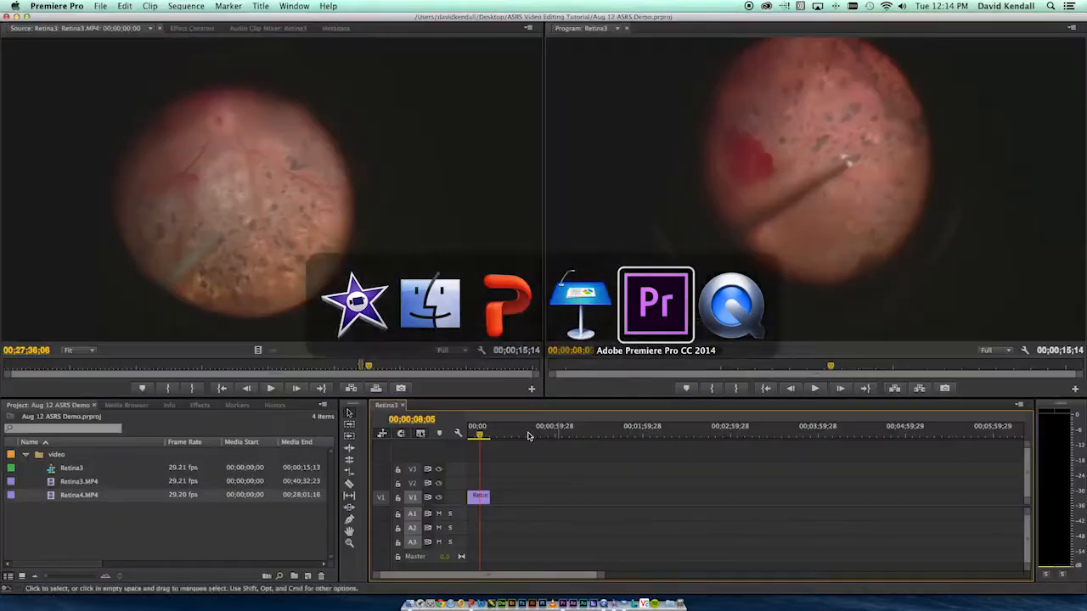
key(super+q)
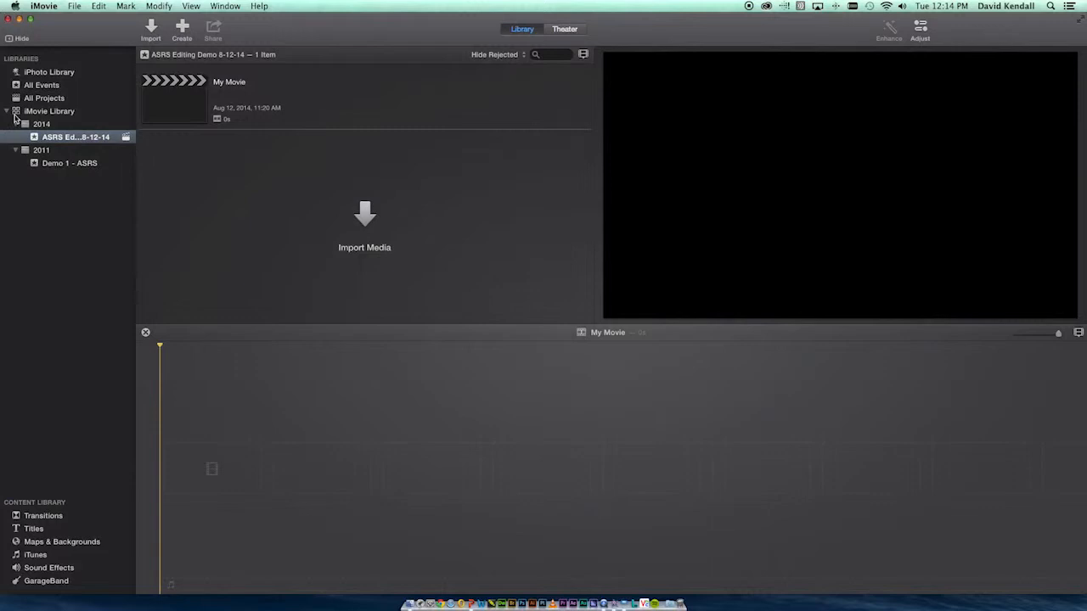
- Create a new event named Video Demo 8-12-14 in the iMovie Library
click(38, 124)
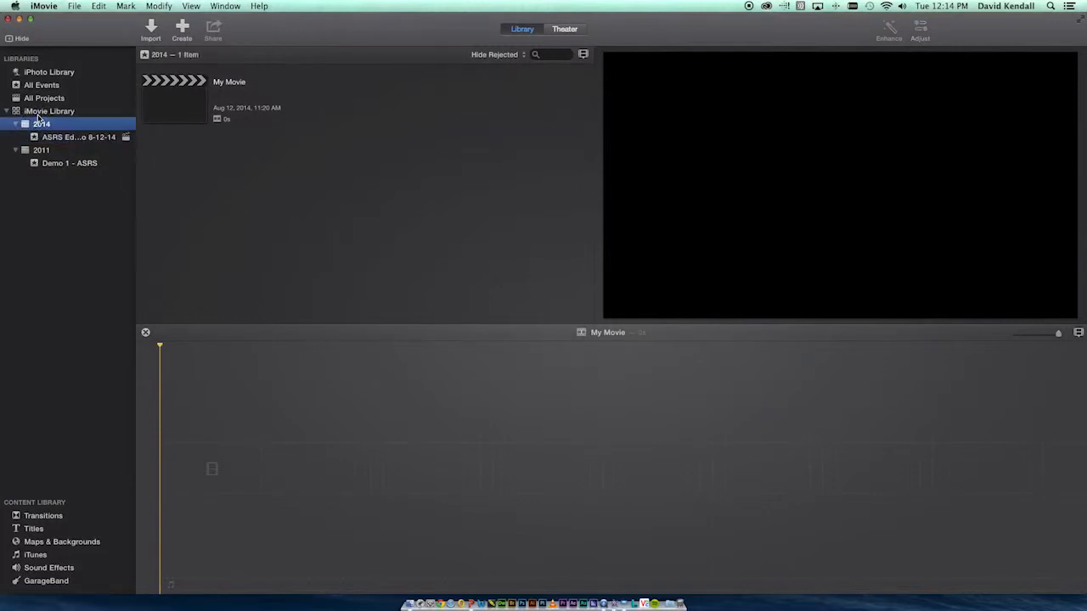
click(39, 111)
click(75, 7)
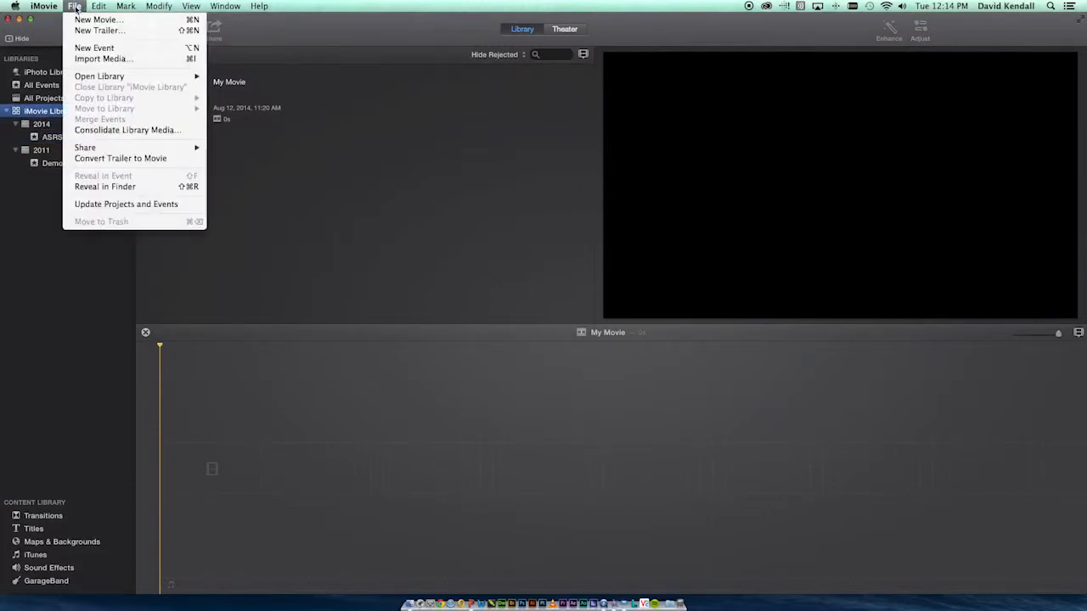
click(85, 49)
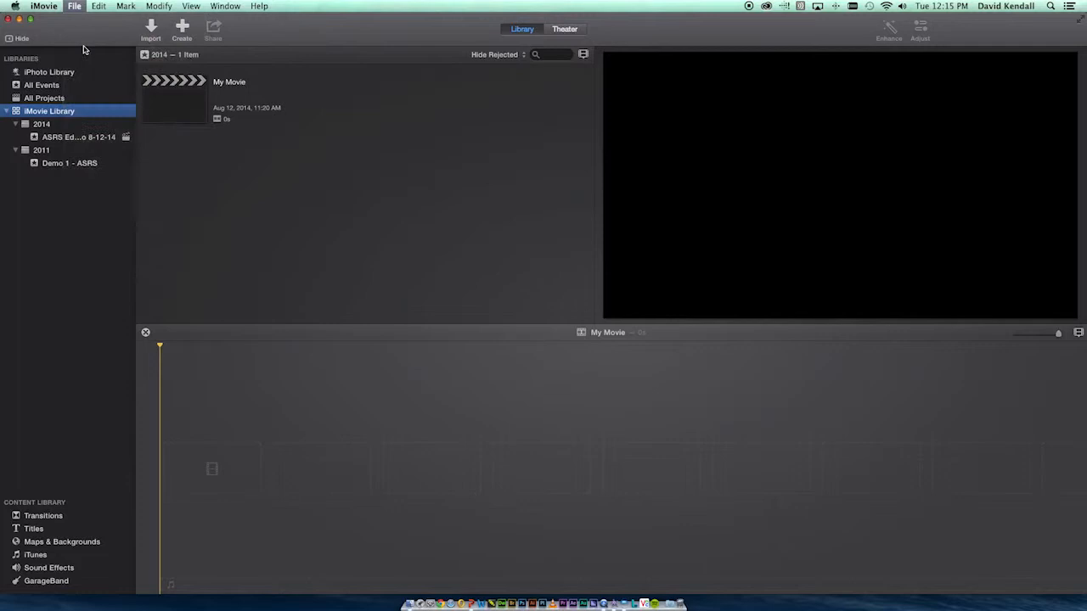
key(Left)
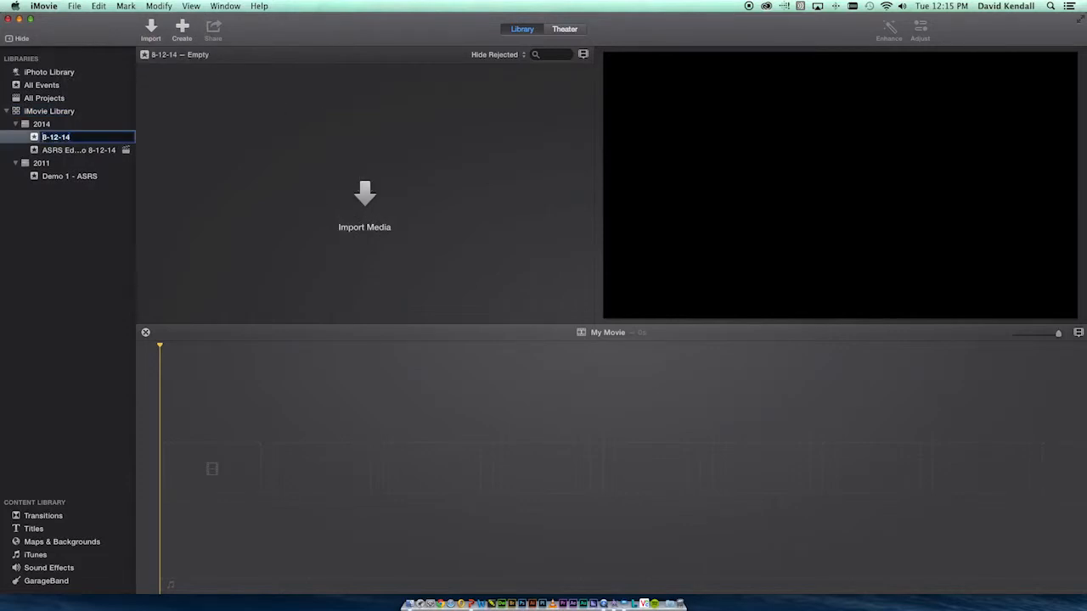
text(Video Demo)
key(Return)
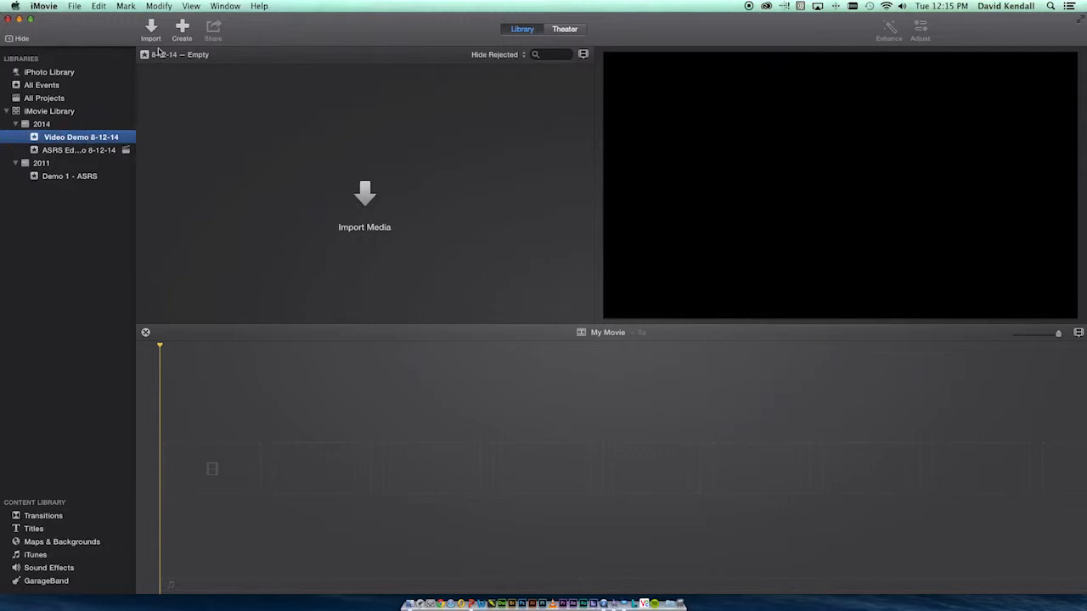
- Create a movie with No Theme named Demo ASRS movie in the Video Demo 8-12-14 event
click(180, 32)
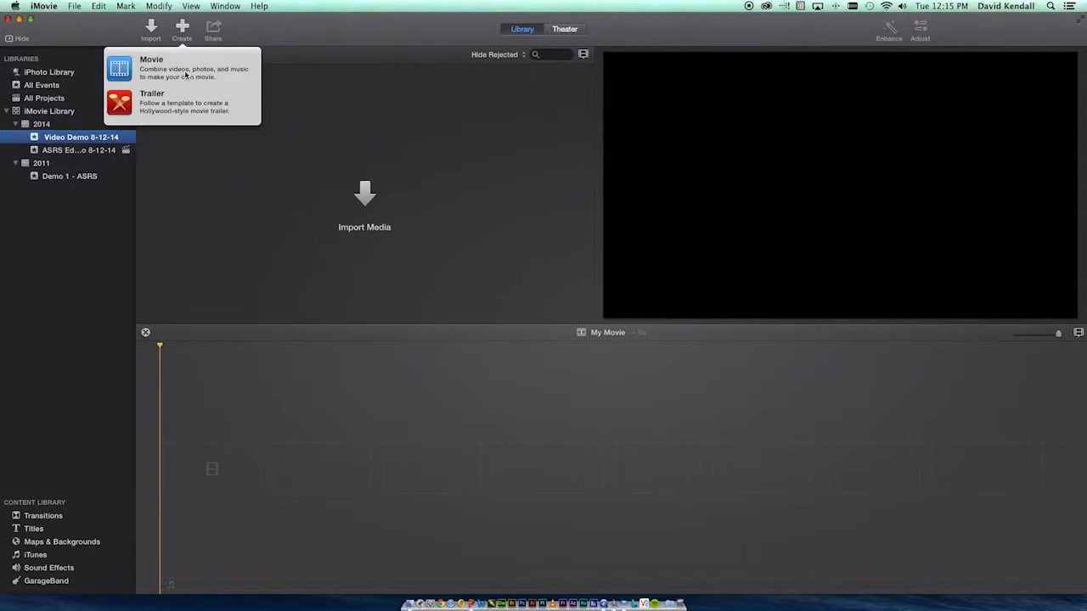
click(185, 77)
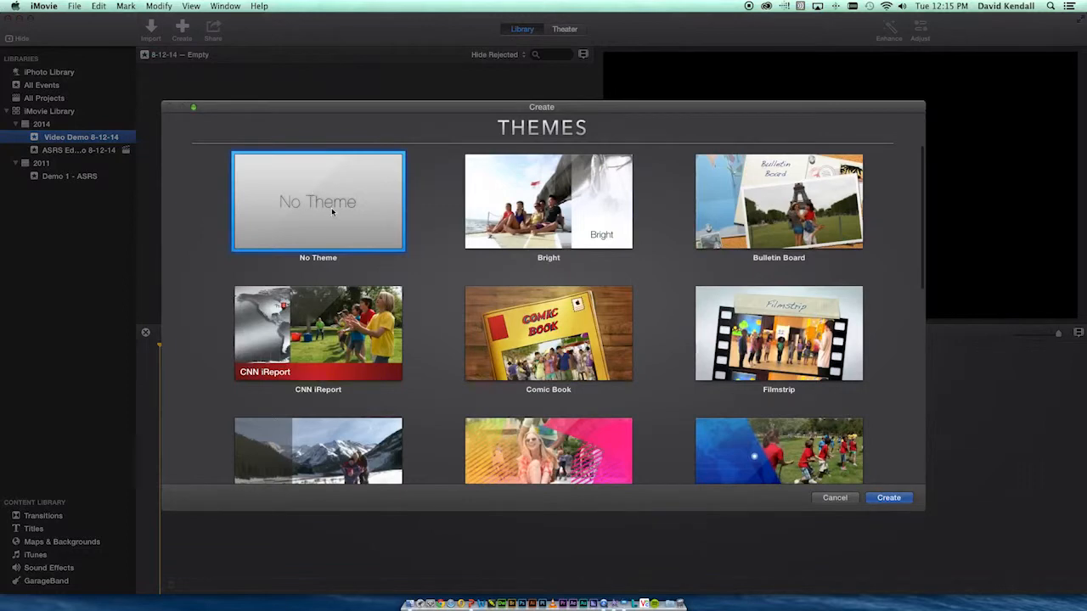
click(320, 204)
double_click(321, 204)
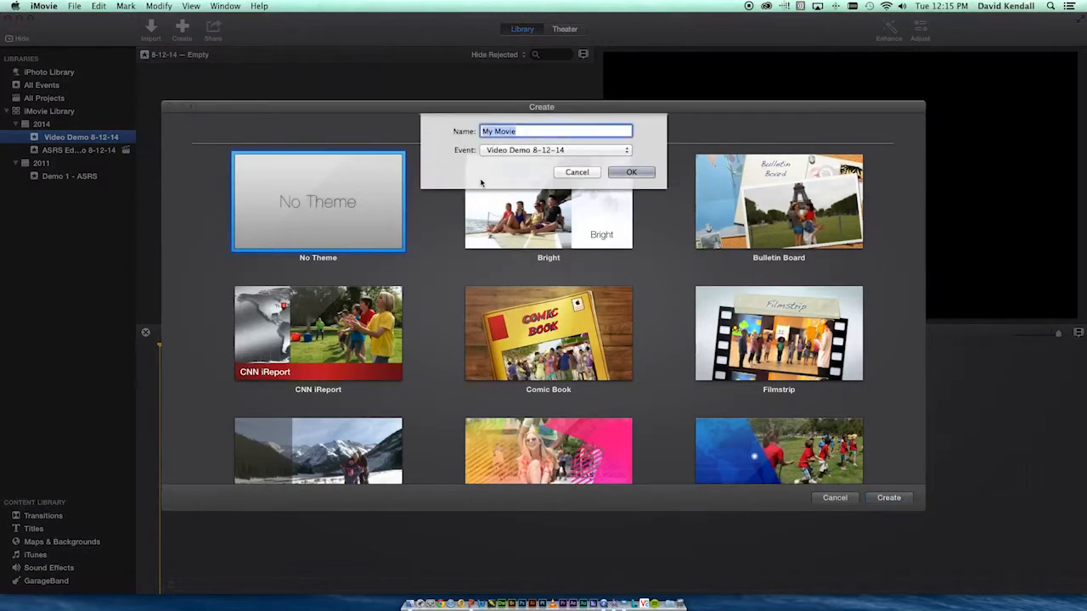
text(Demo ASRS movd)
key(BackSpace)
text(ie)
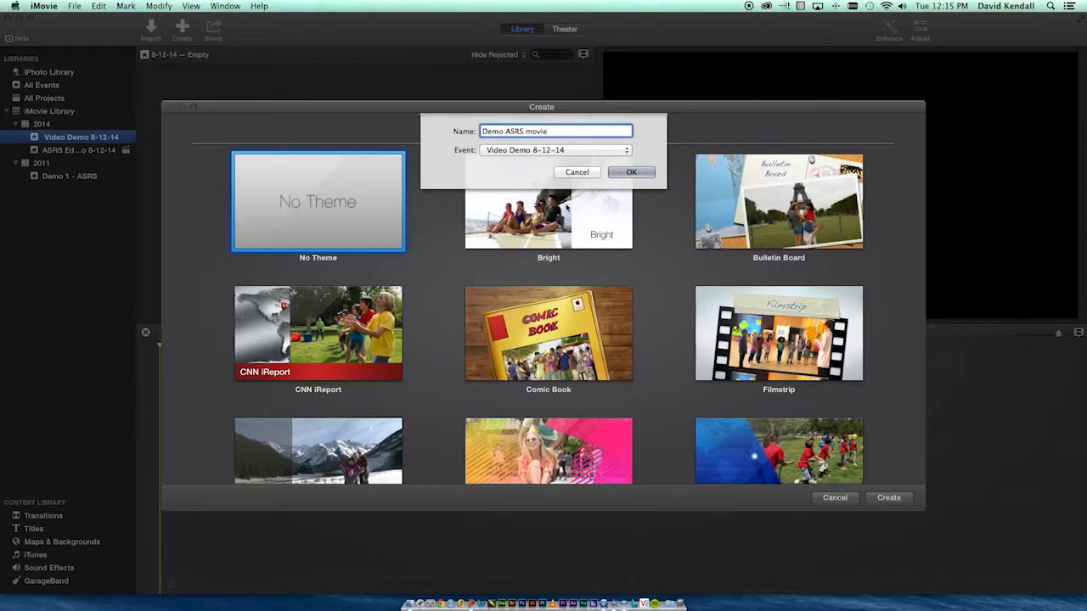
click(630, 172)
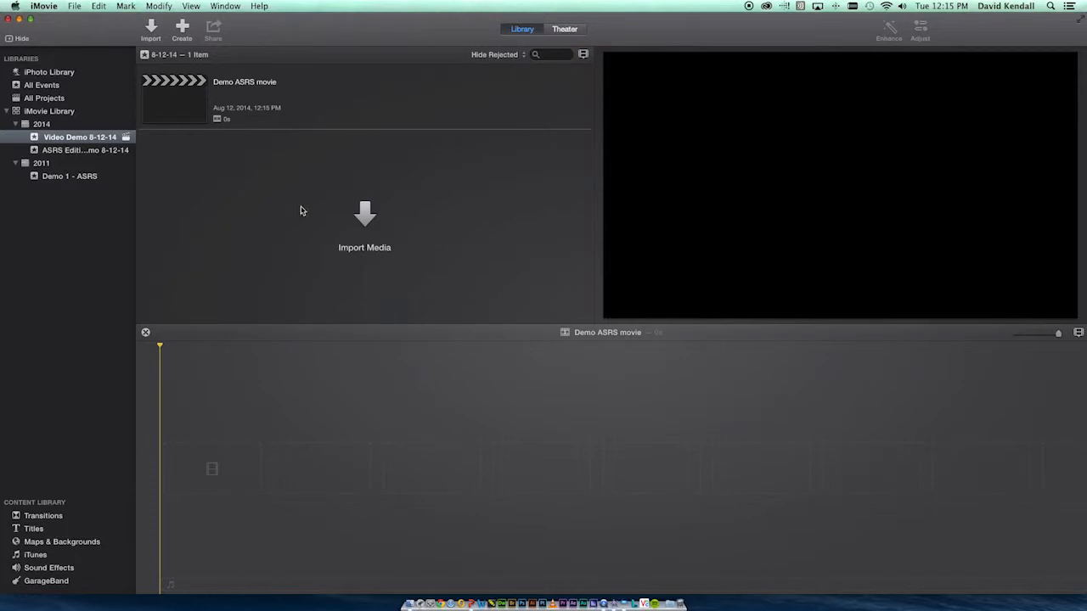
- Import Retina3.MP4 and Retina4.MP4 from the Desktop's ASRS Video Editing Tutorial video folder into the Video Demo 8-12-14 event
click(364, 218)
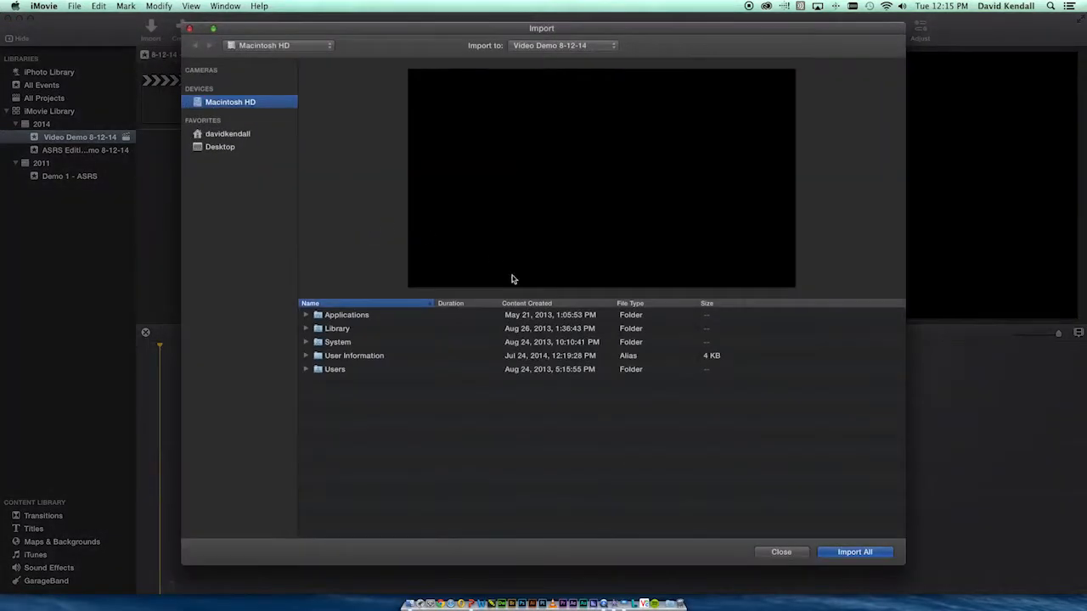
click(219, 147)
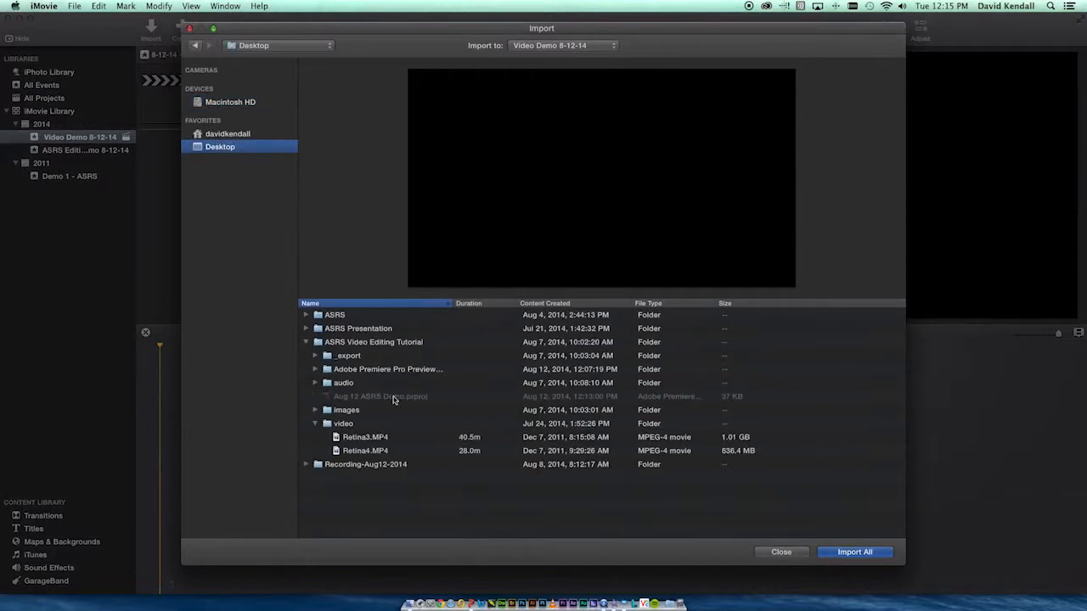
click(379, 438)
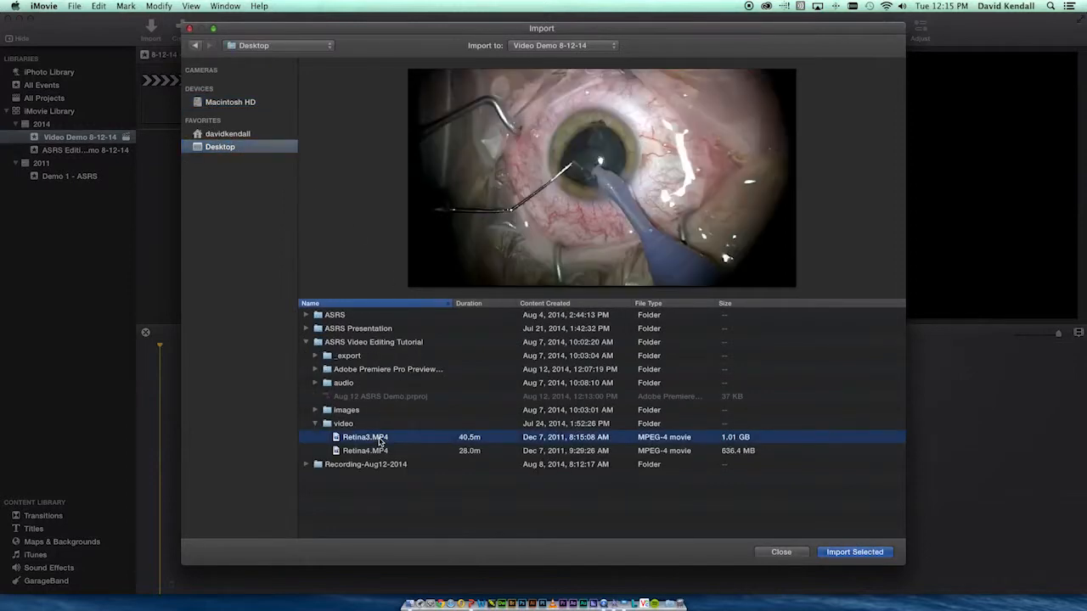
key(shift+Down)
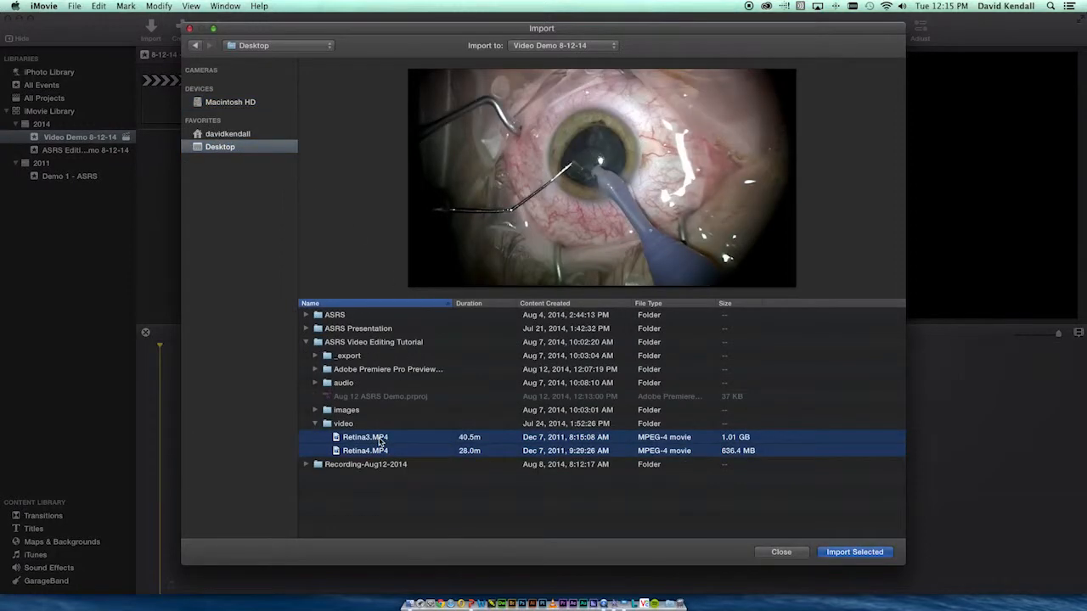
key(Return)
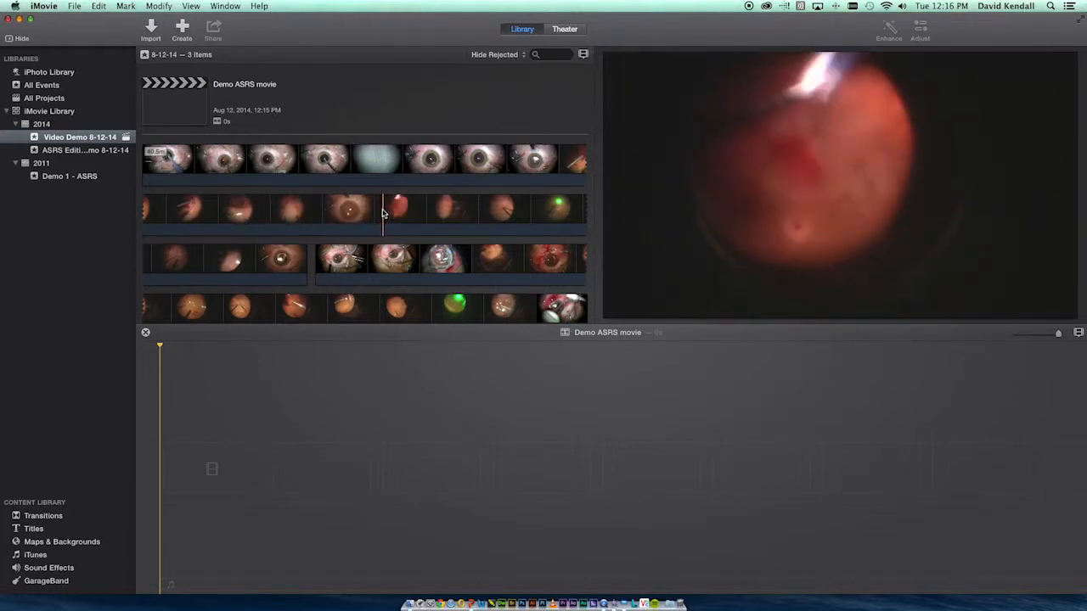
- Add a section from the middle of Retina3.MP4 to the movie and trim both its ends to about 1 minute
drag(487, 208, 560, 210)
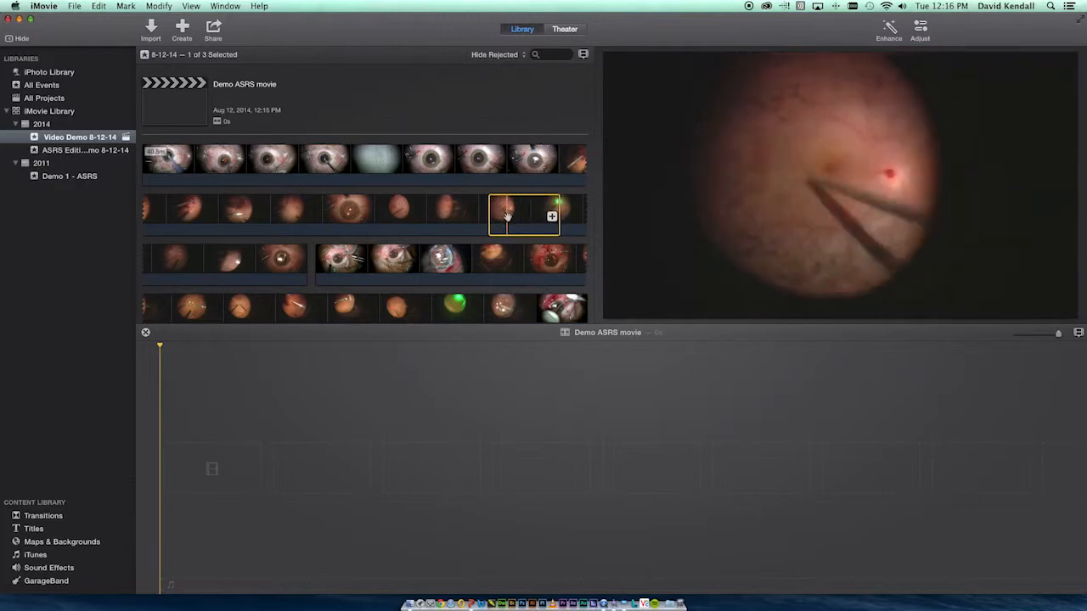
click(551, 216)
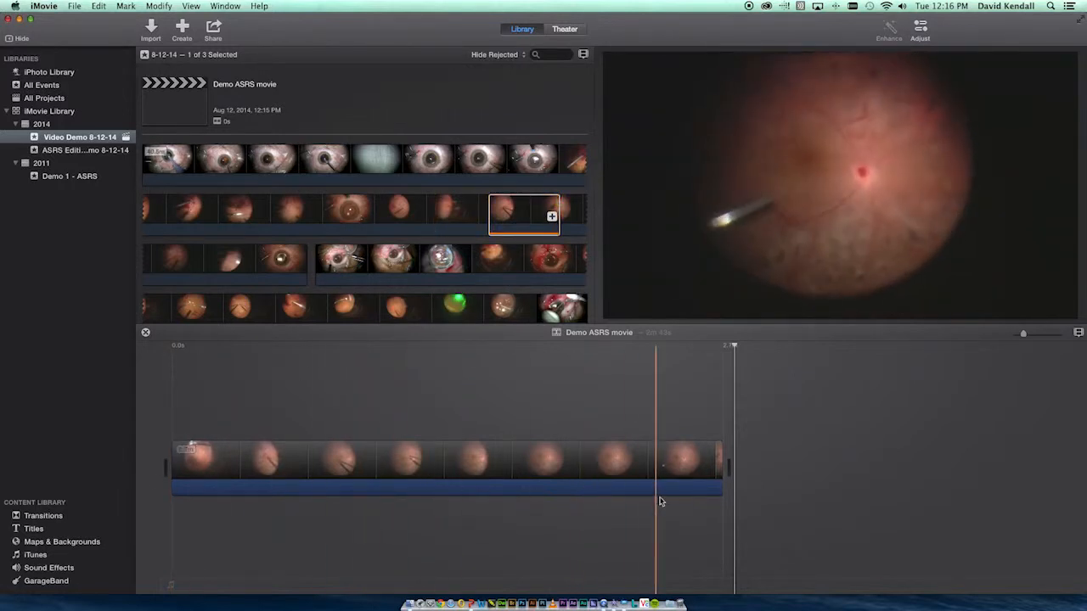
drag(723, 471, 450, 469)
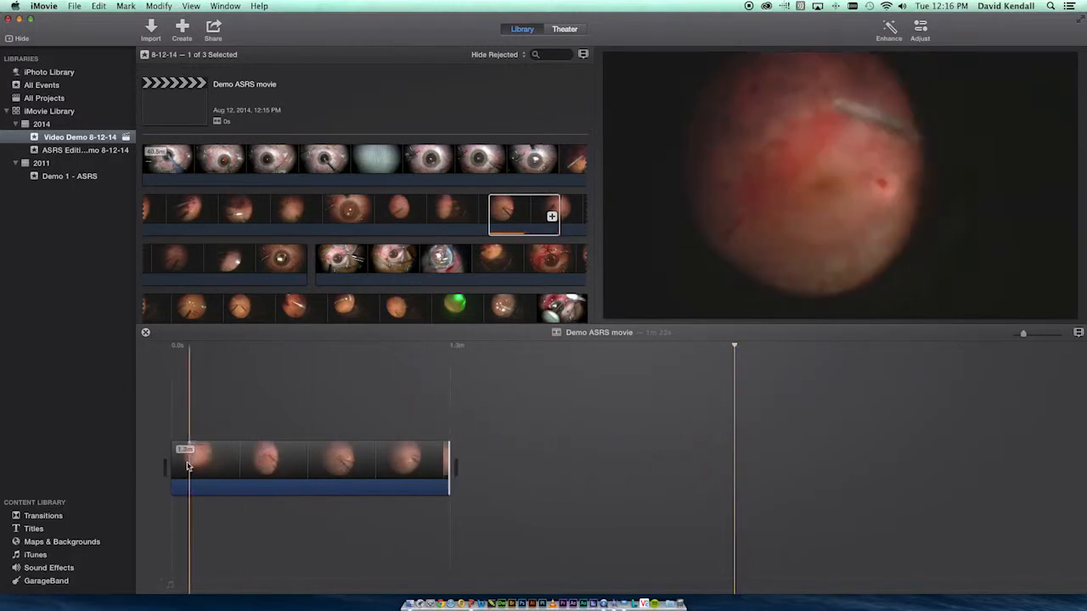
drag(174, 463, 246, 464)
drag(375, 467, 315, 460)
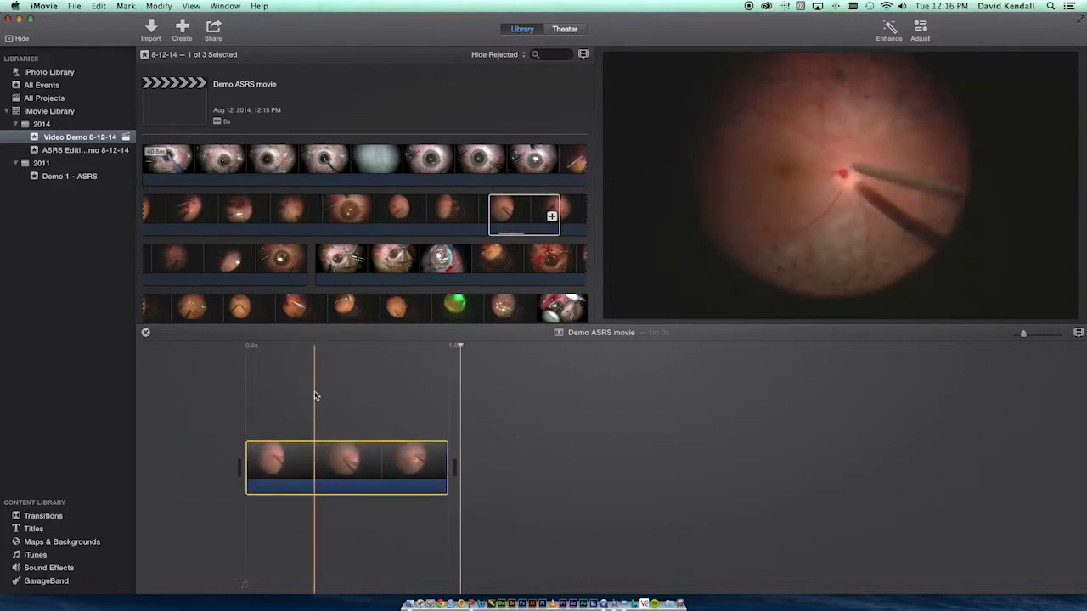
- Append a section of Retina4.MP4 about 1.5 minutes long after the first clip in the movie
scroll(320, 298, down, 1)
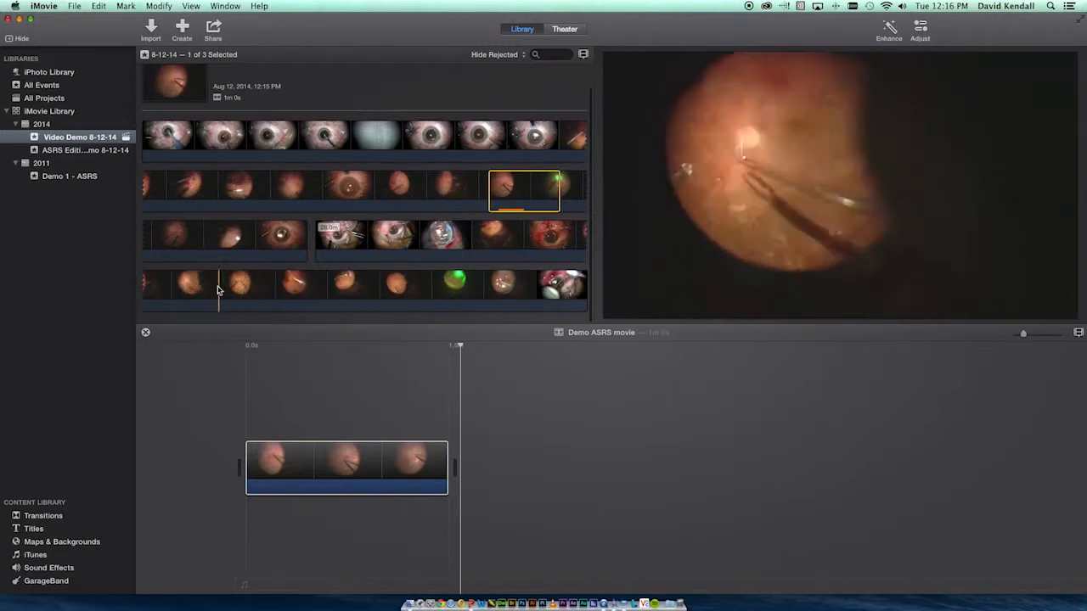
drag(217, 288, 254, 290)
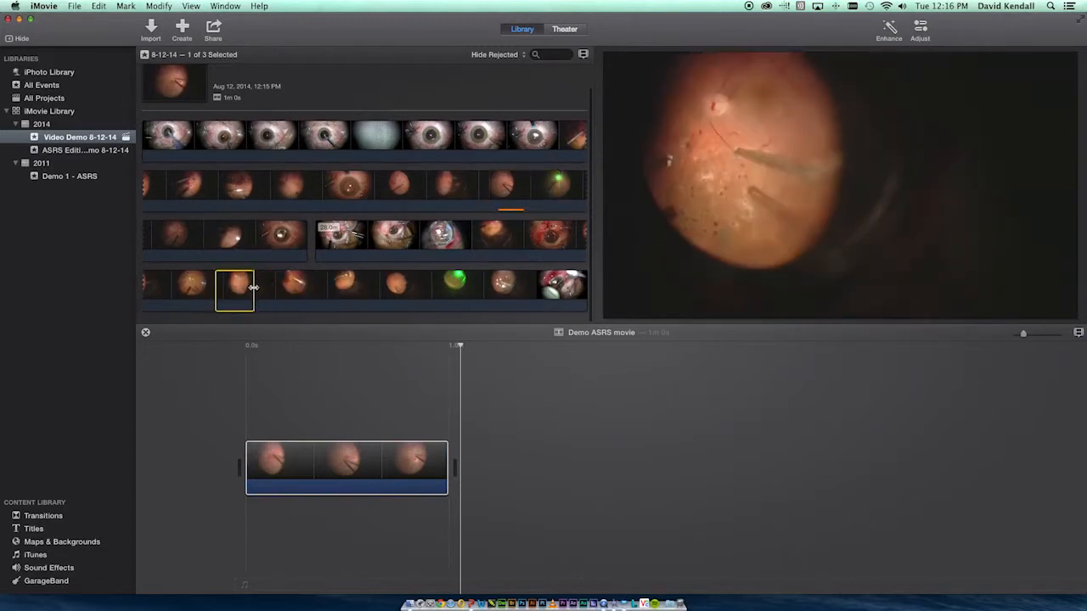
click(247, 292)
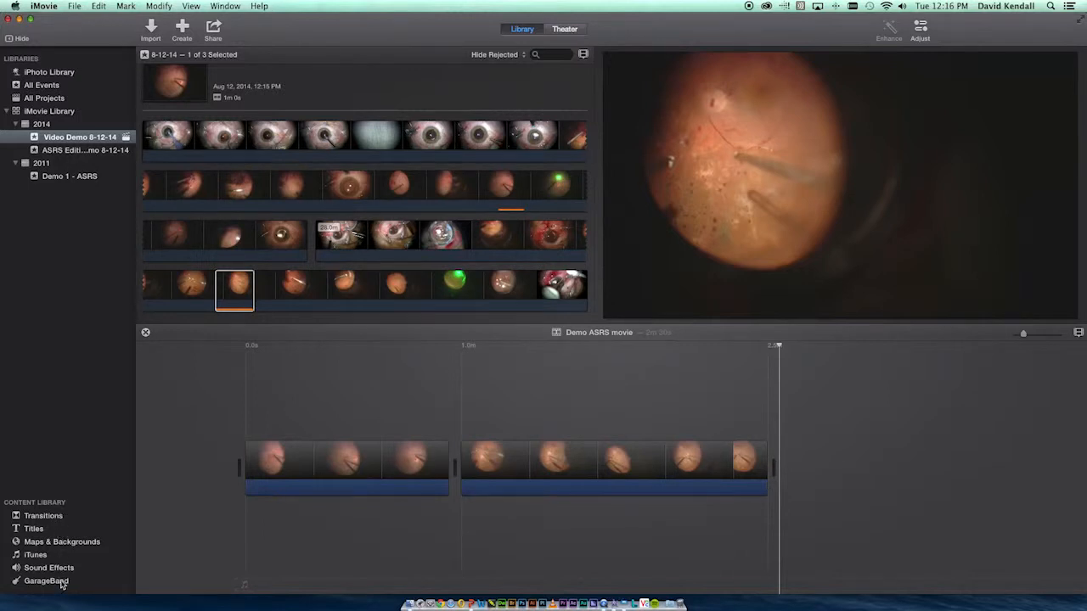
- Insert a Cross Dissolve transition between the two clips
click(52, 518)
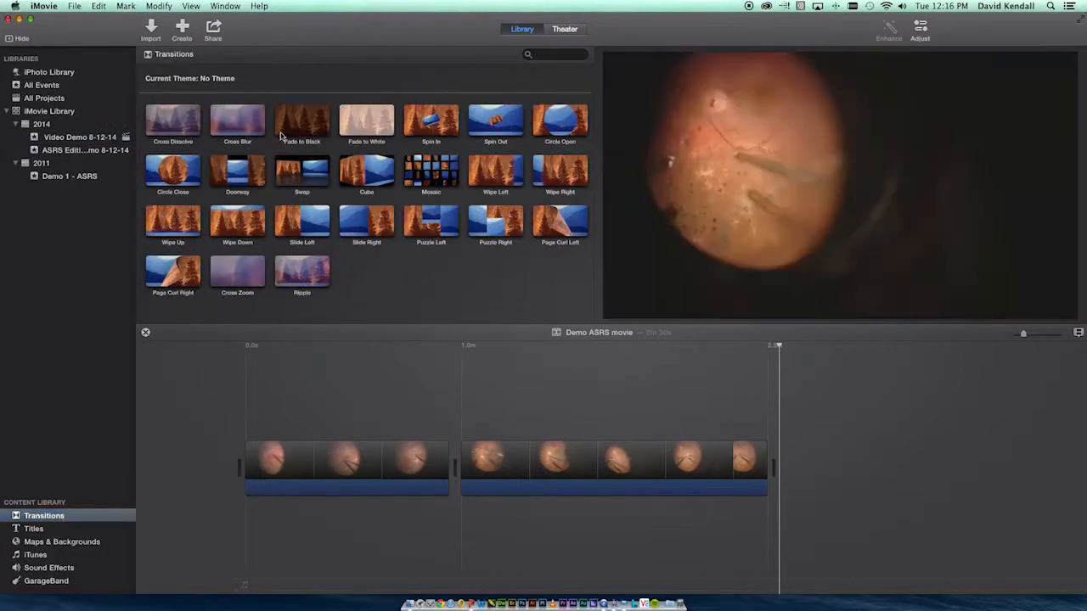
click(173, 125)
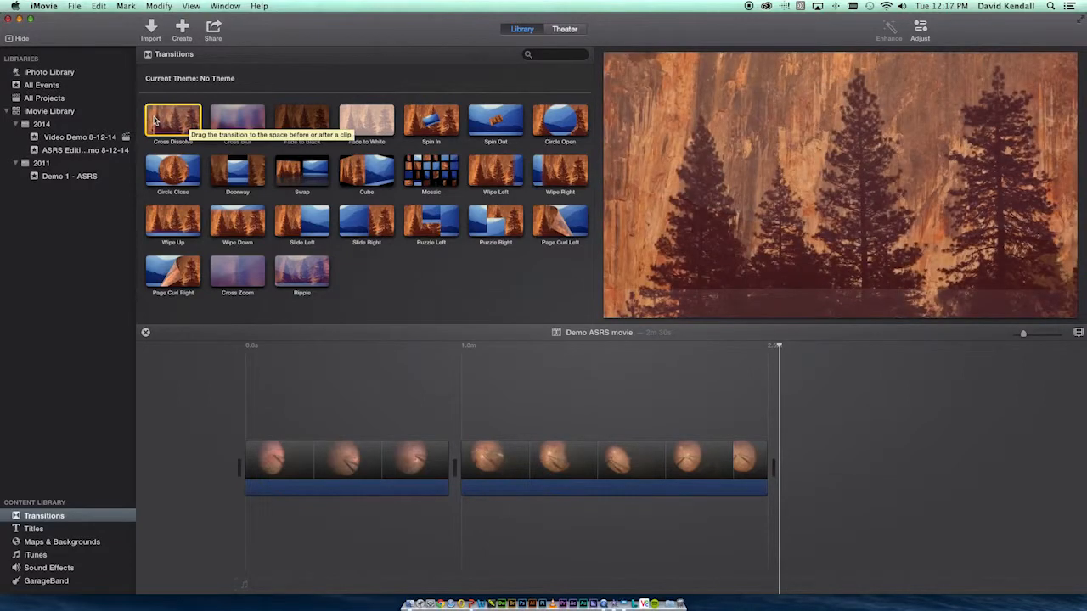
drag(154, 123, 458, 458)
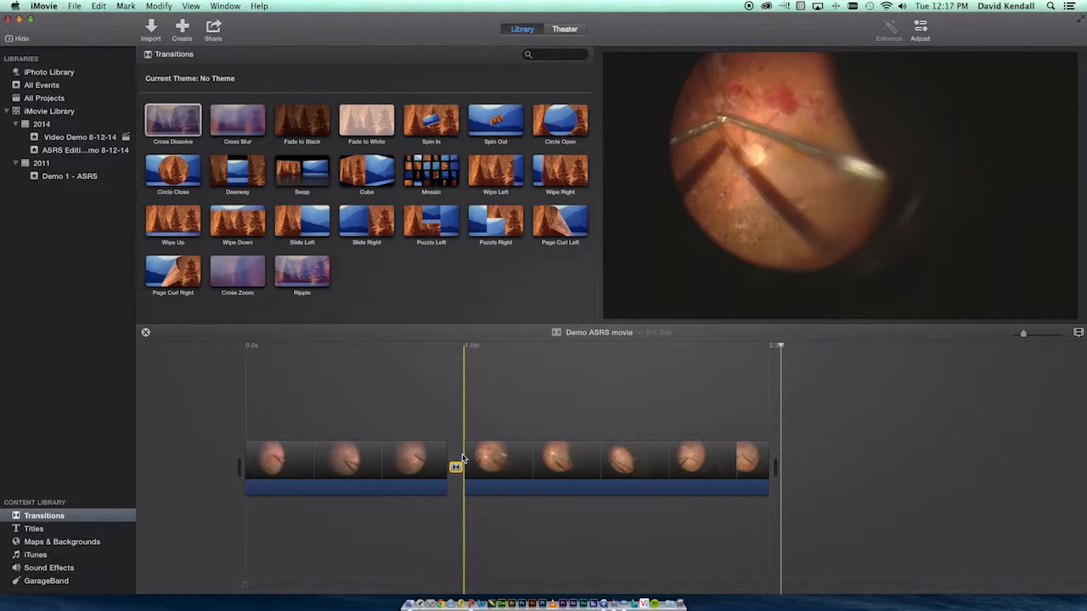
- Set the Cross Dissolve's duration to 5 seconds and preview the transition from just before it
double_click(457, 466)
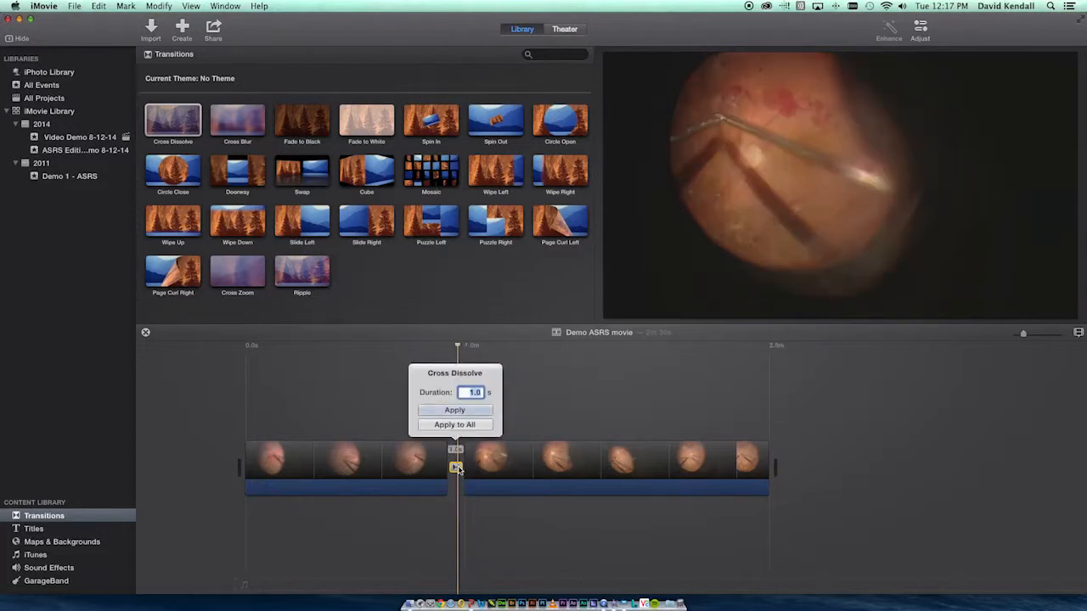
text(5)
key(Return)
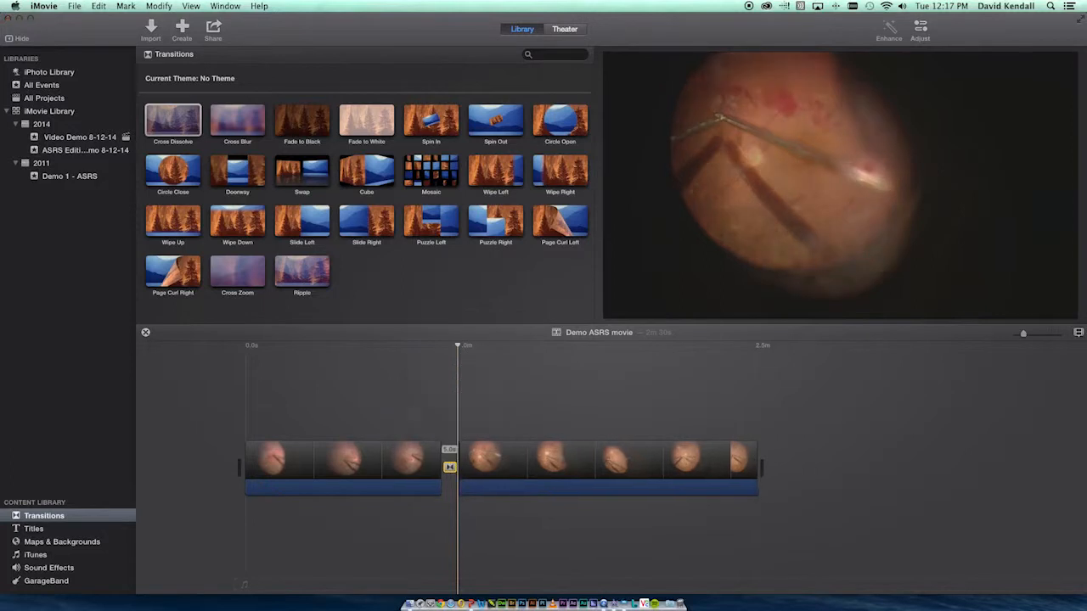
click(448, 402)
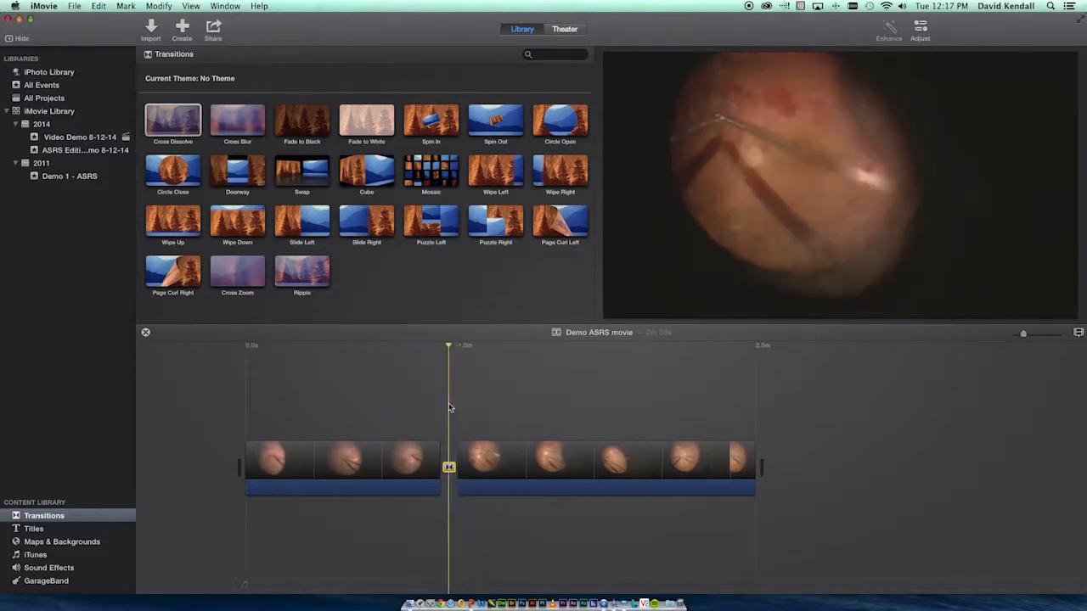
click(438, 353)
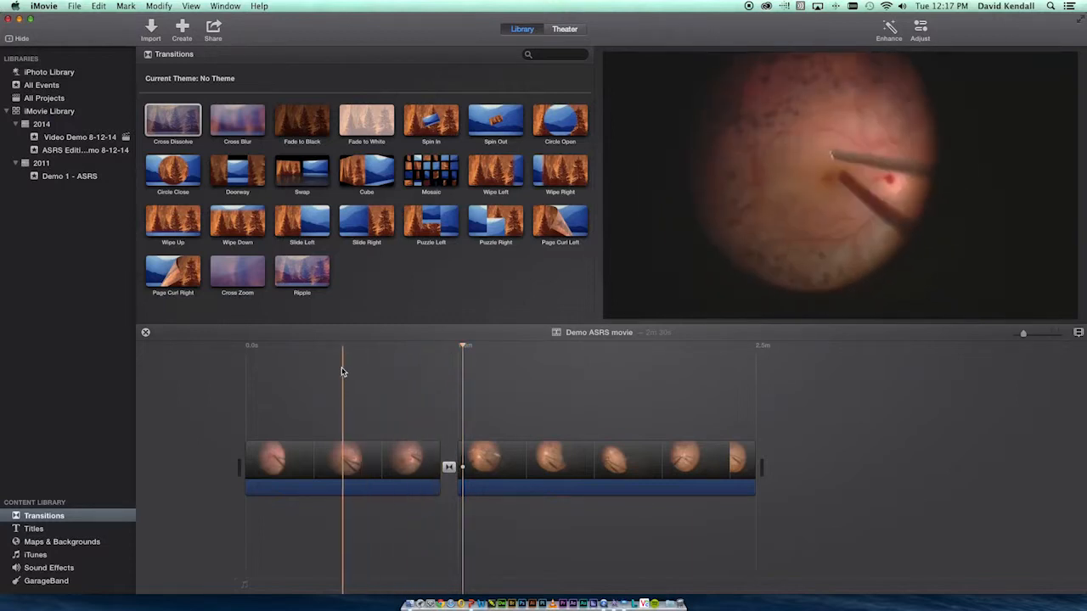
- Place an Expand Lower Third title over the first clip
click(59, 533)
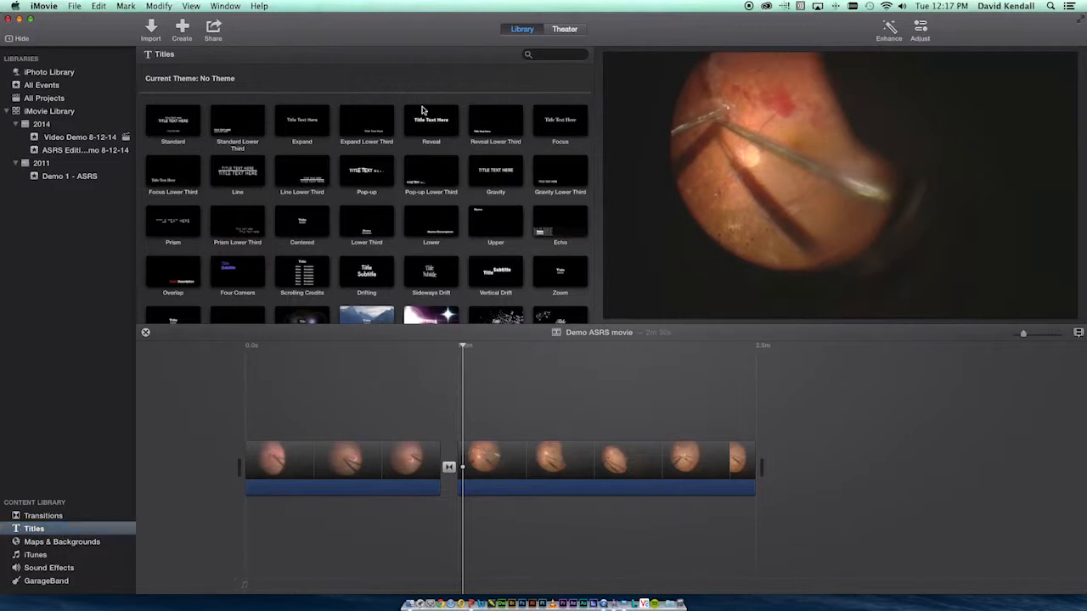
click(183, 125)
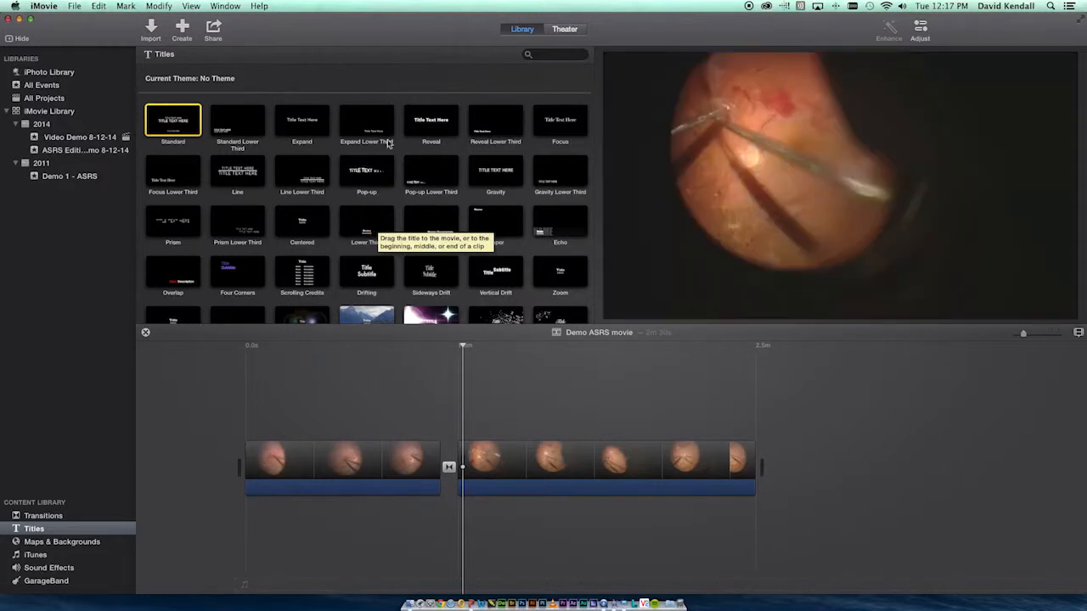
drag(374, 124, 300, 416)
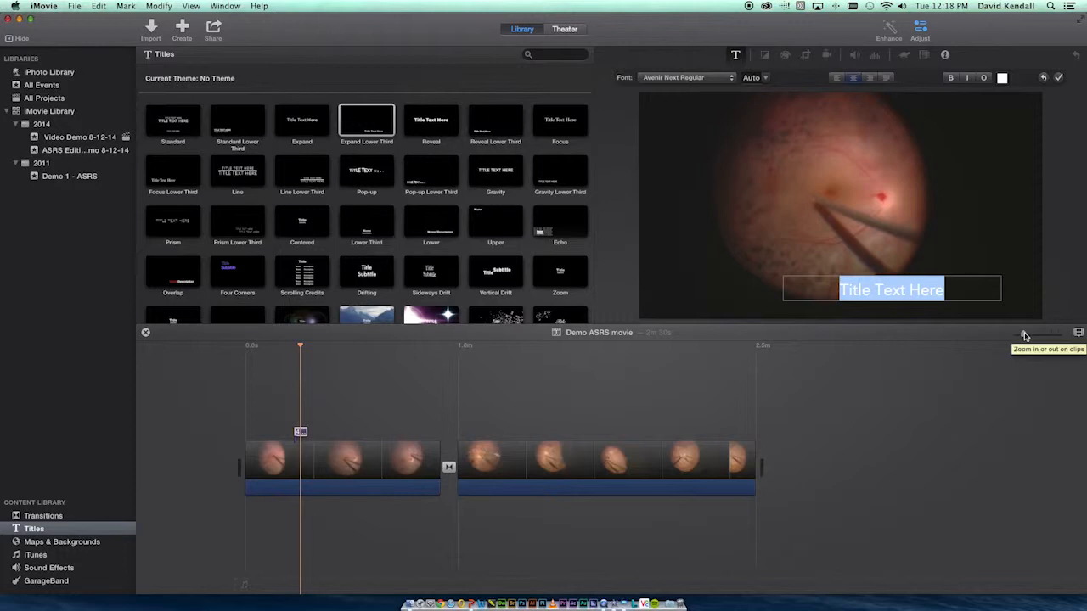
- Extend the title at both ends to span the whole first clip, about 57.7 seconds
drag(1024, 334, 1030, 334)
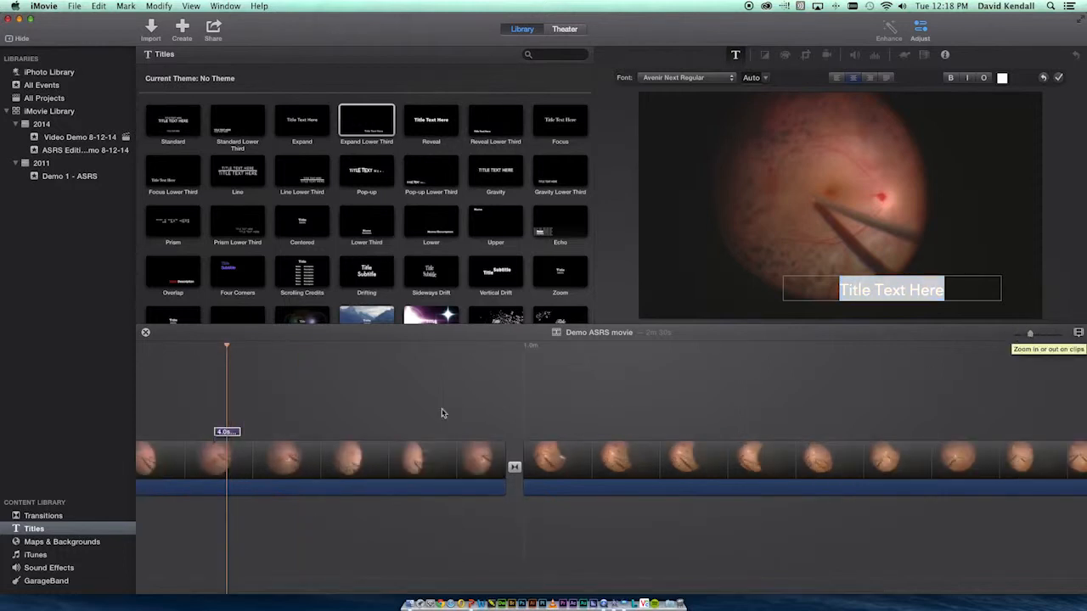
drag(243, 432, 505, 433)
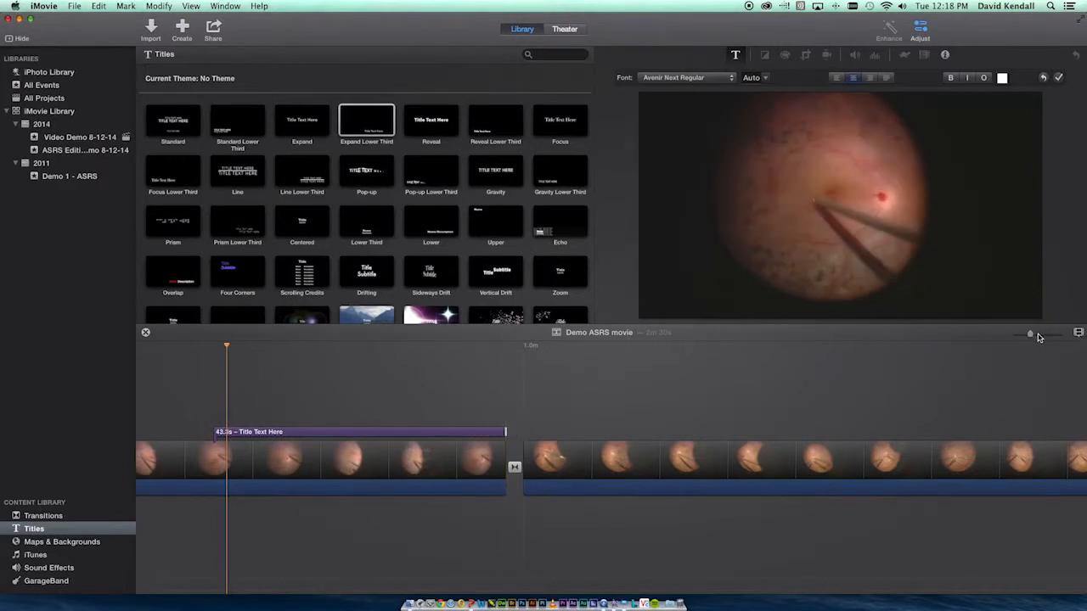
mouse_move(1028, 337)
mouse_down()
mouse_move(1009, 335)
mouse_move(1023, 335)
mouse_up()
scroll(540, 382, left, 3)
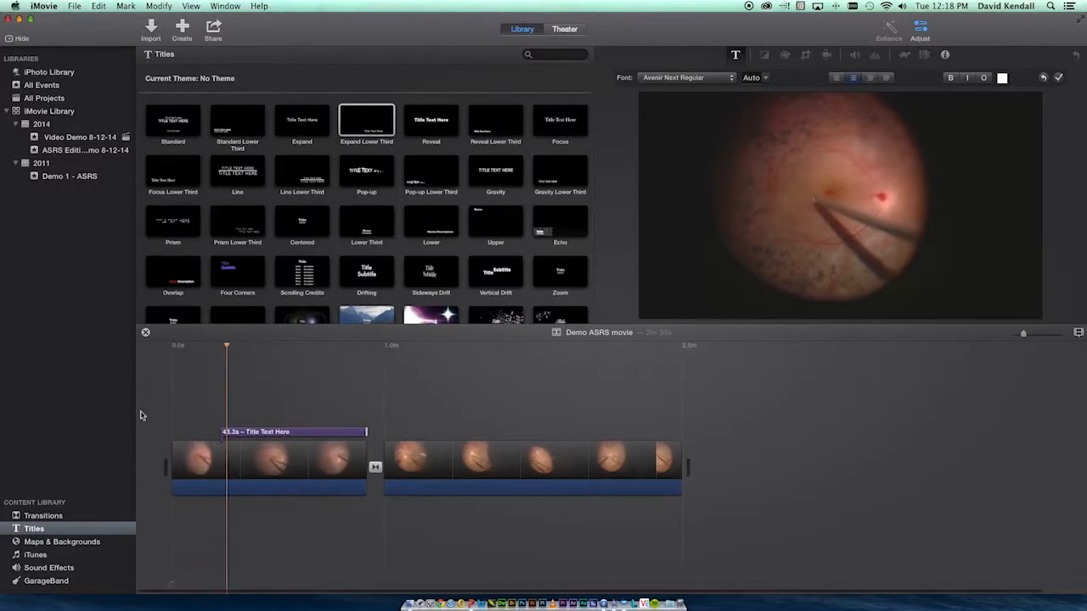
drag(218, 434, 172, 433)
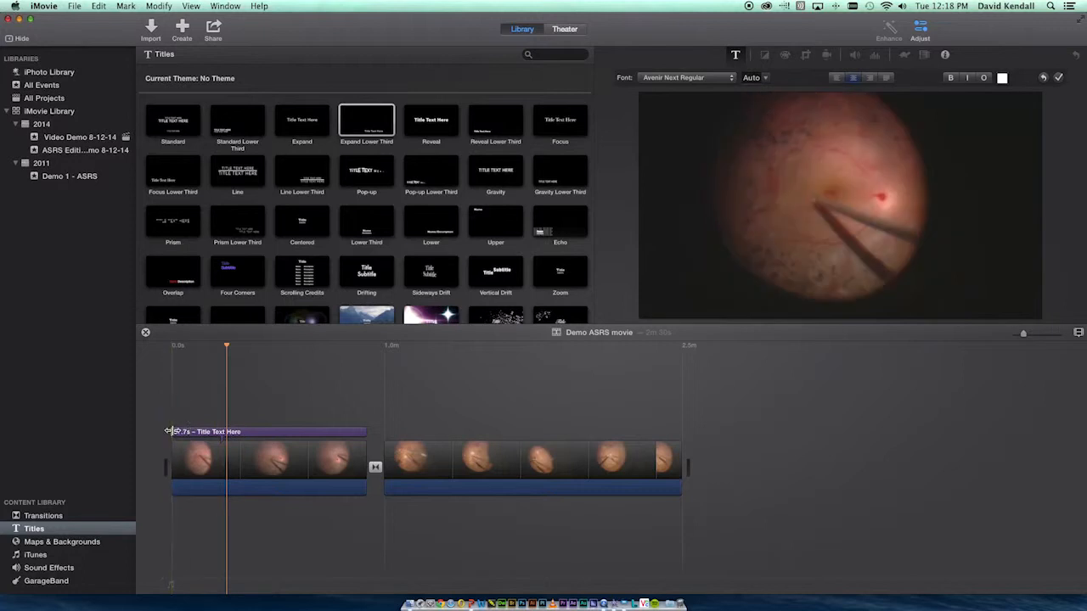
click(213, 352)
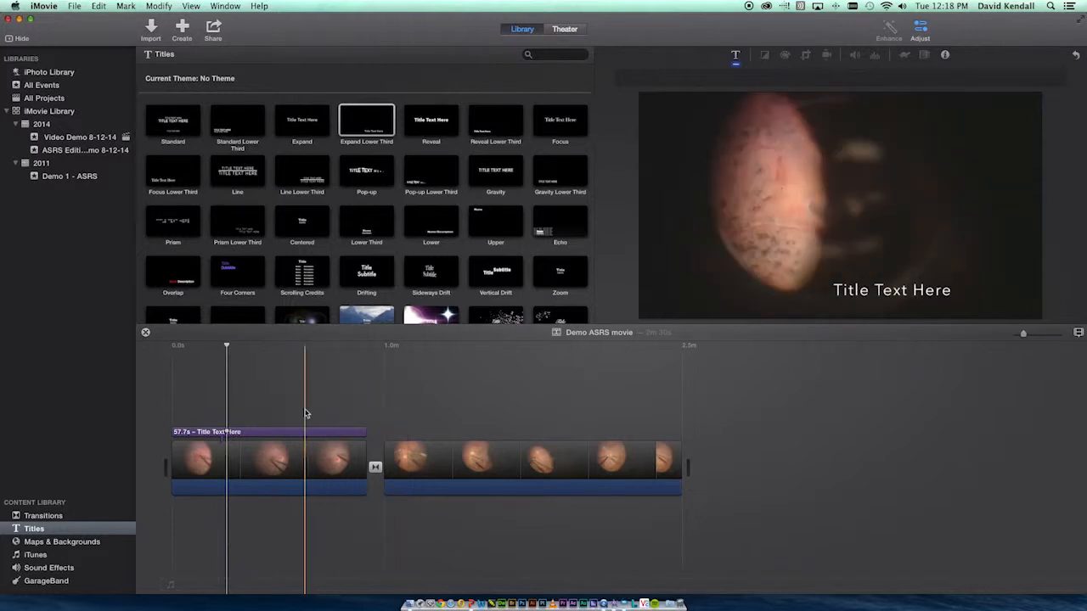
click(76, 7)
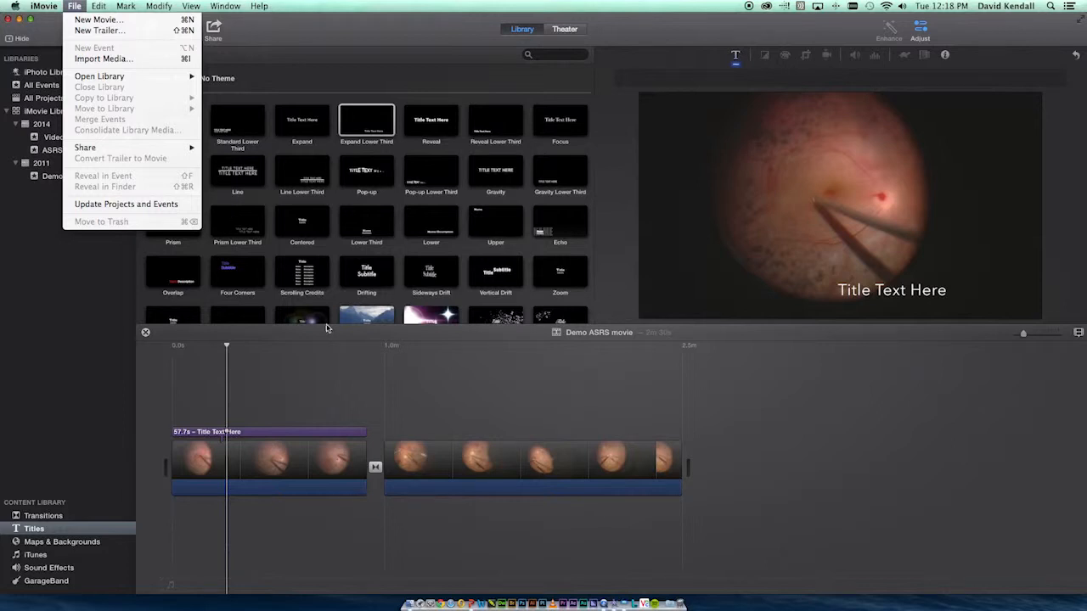
click(332, 374)
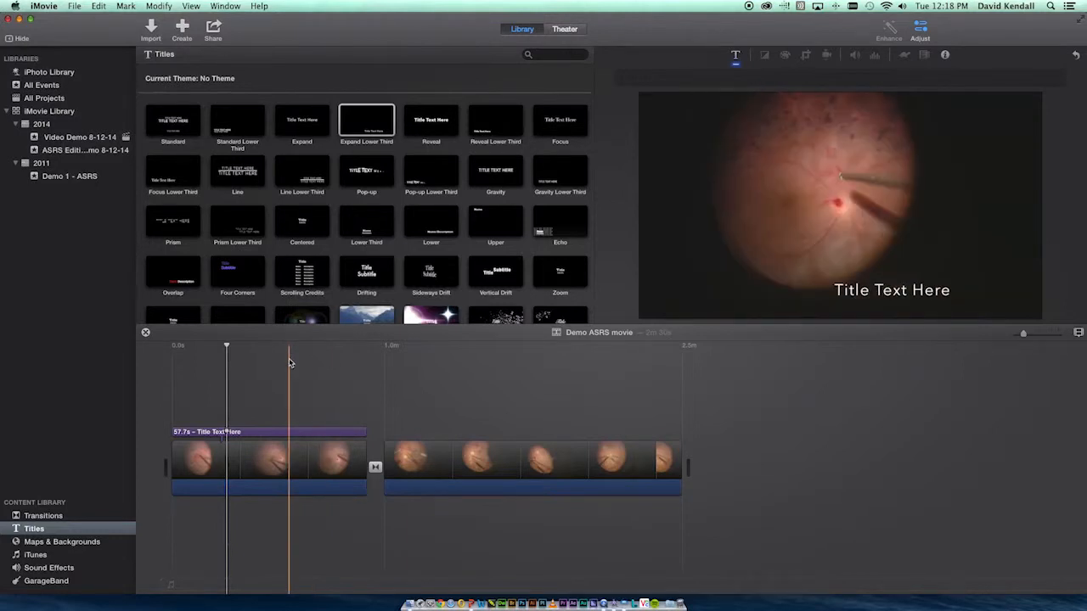
click(284, 133)
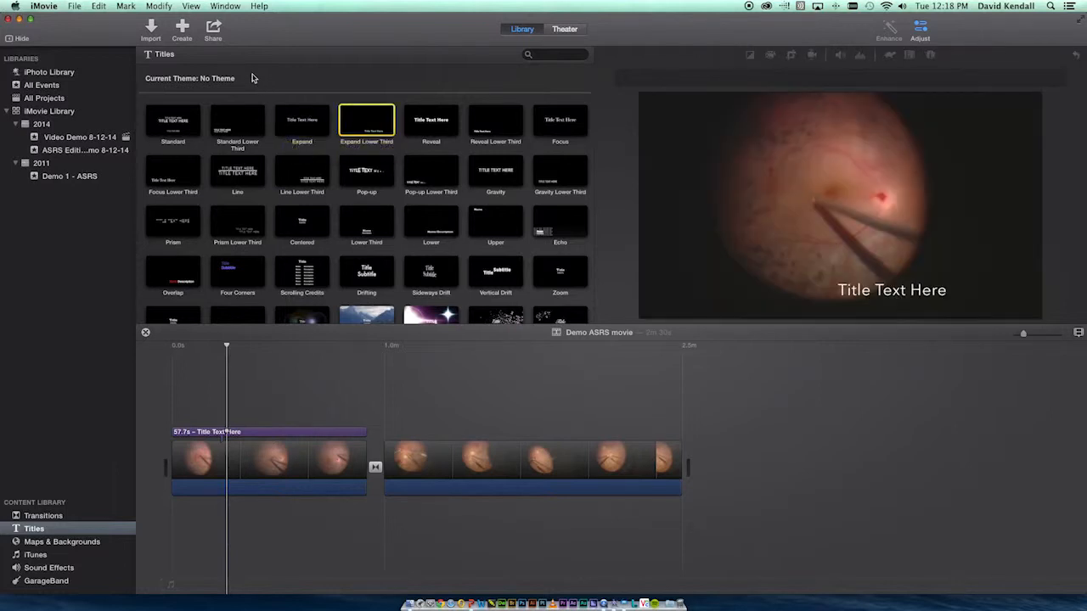
- Set up a file export of the movie at HD 1080P (1920 x 1080) into the _export folder, and cancel without saving
click(214, 28)
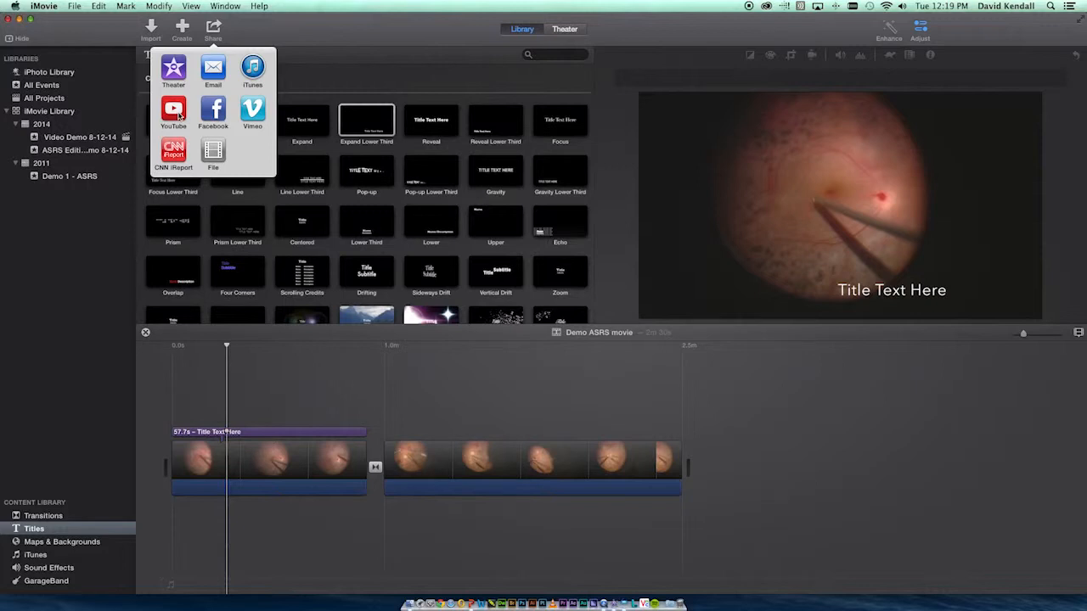
click(217, 159)
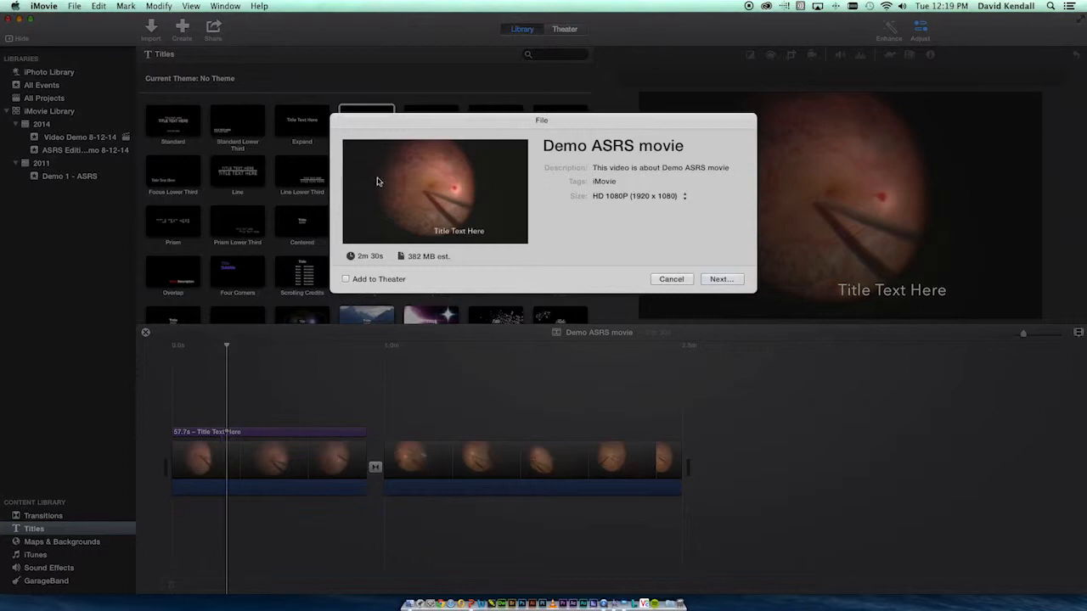
click(660, 197)
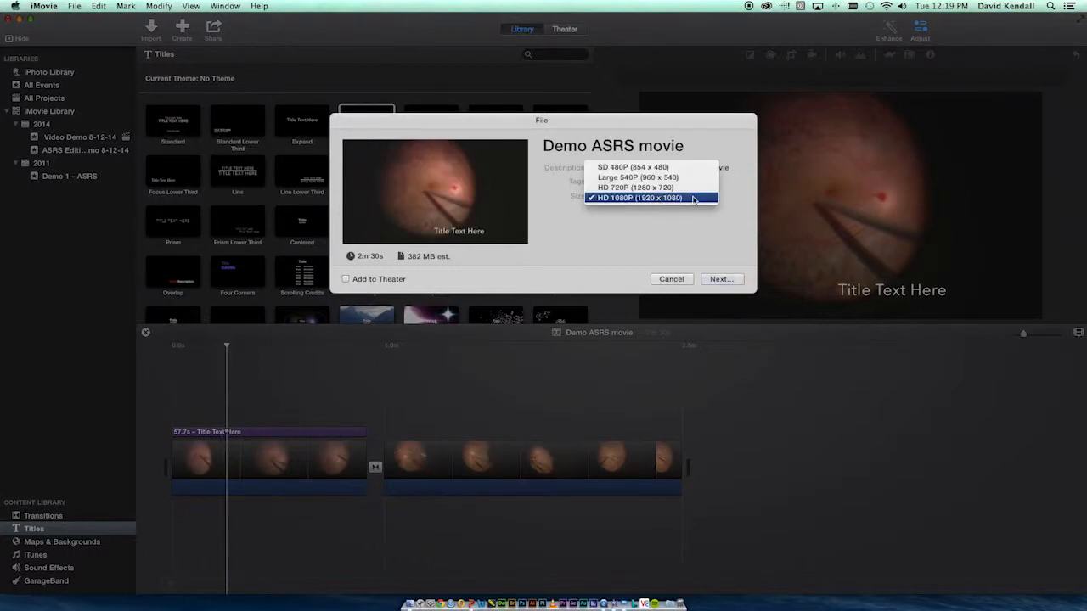
click(643, 197)
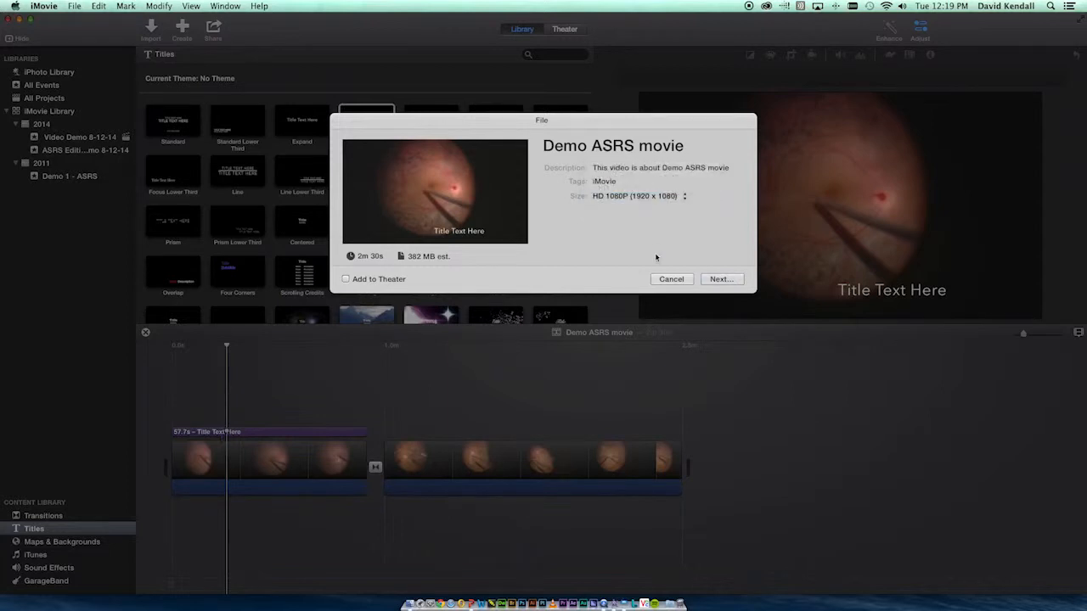
click(720, 279)
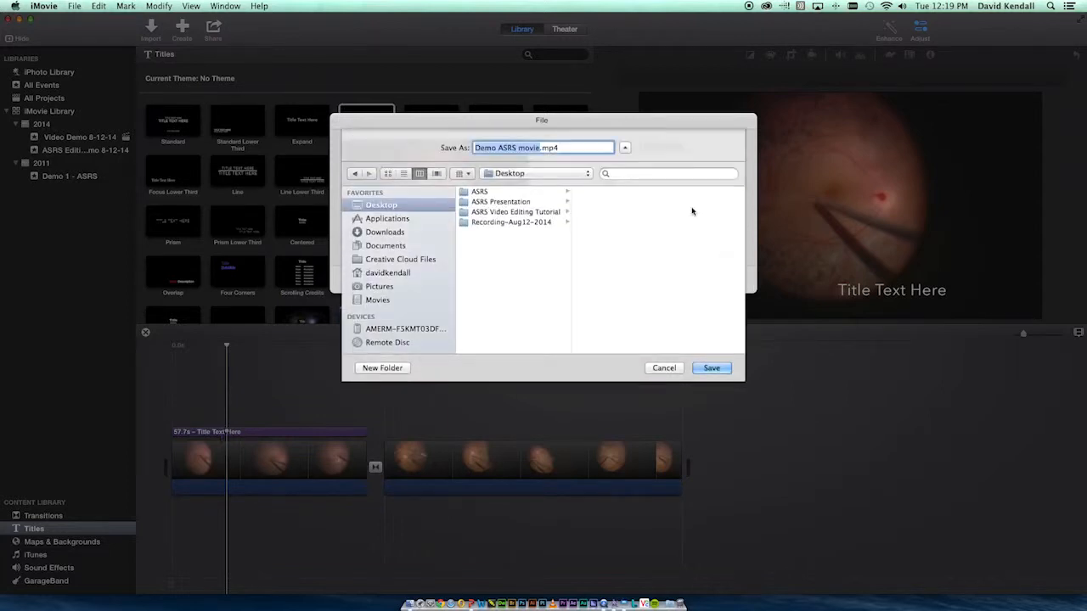
click(518, 212)
click(630, 195)
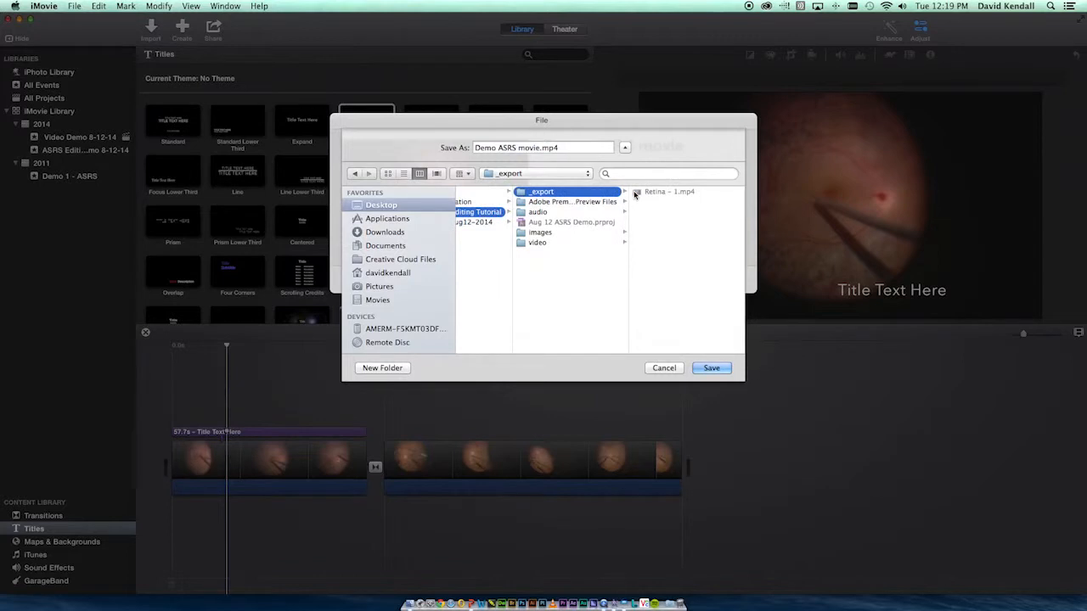
click(665, 368)
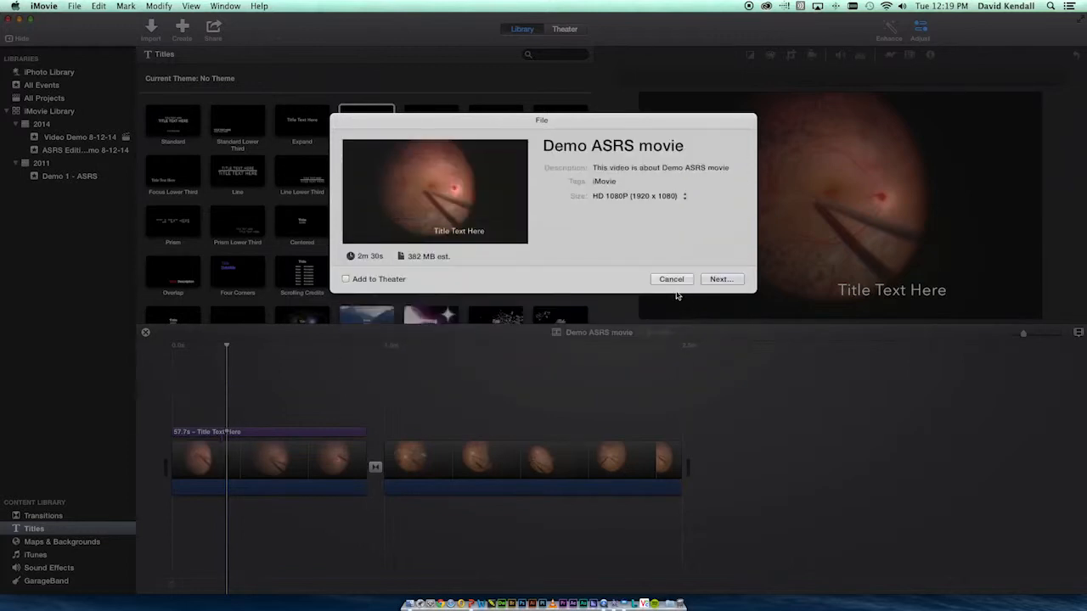
click(672, 278)
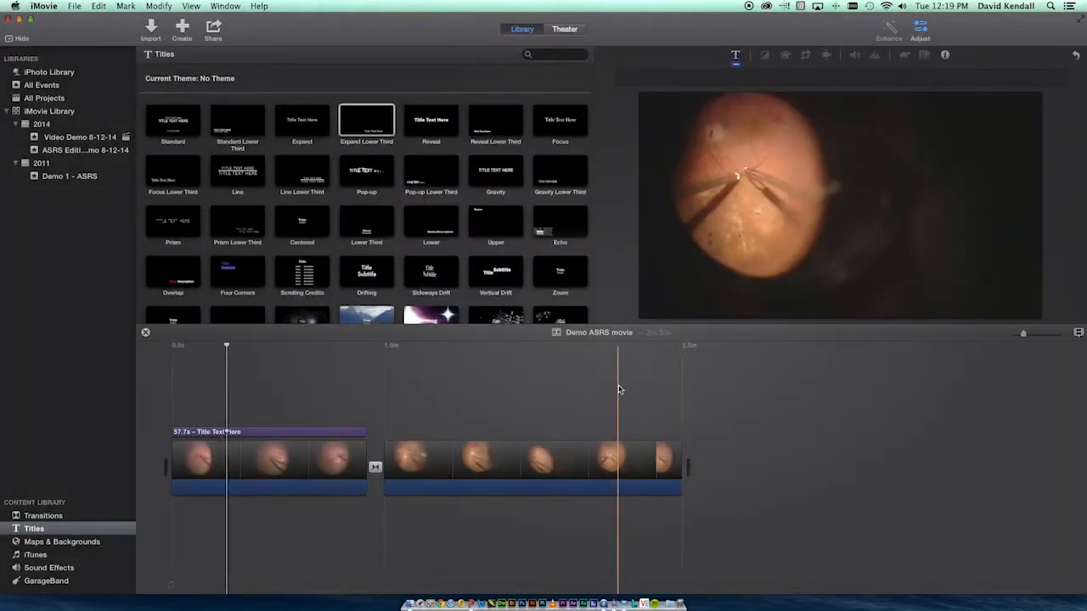
- Switch to Keynote, show the Q&A slide in full-screen presentation, and exit the slideshow
key(super+Tab)
key(super+Tab)
key(super+Tab)
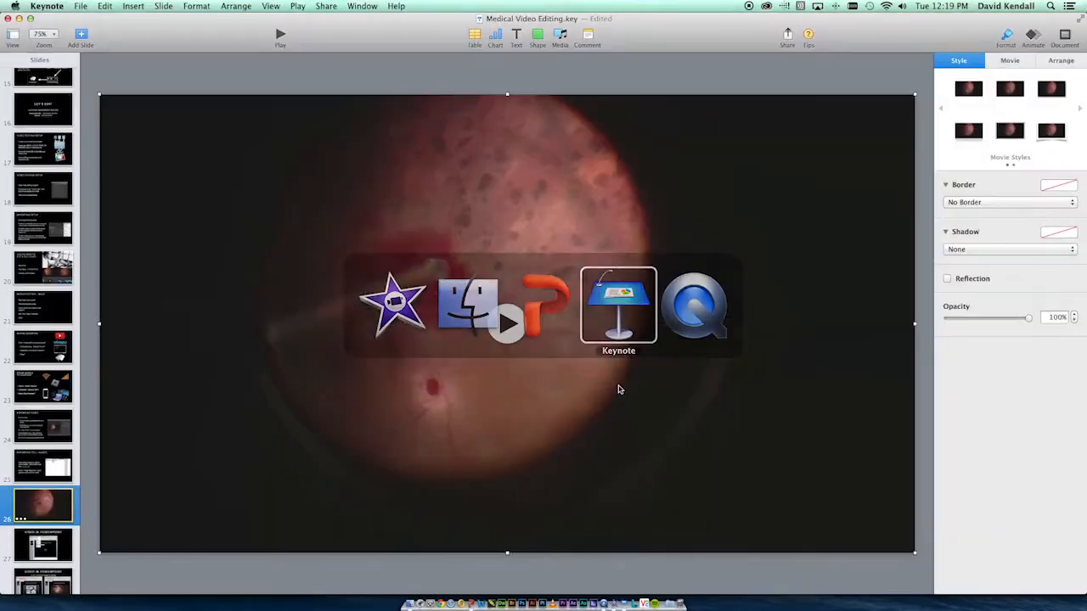
scroll(46, 526, down, 5)
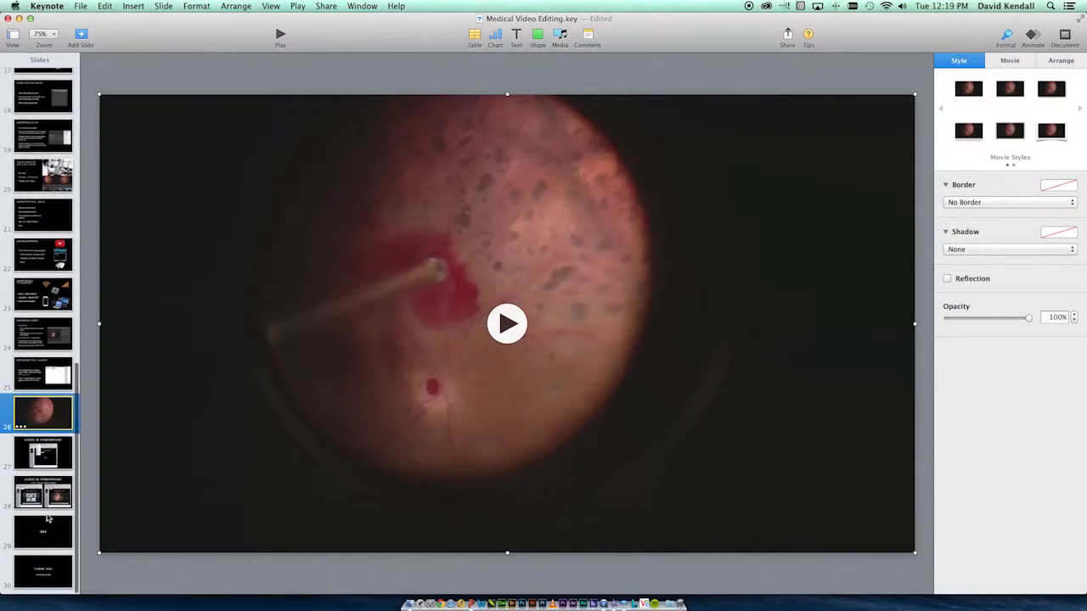
click(49, 499)
key(Down)
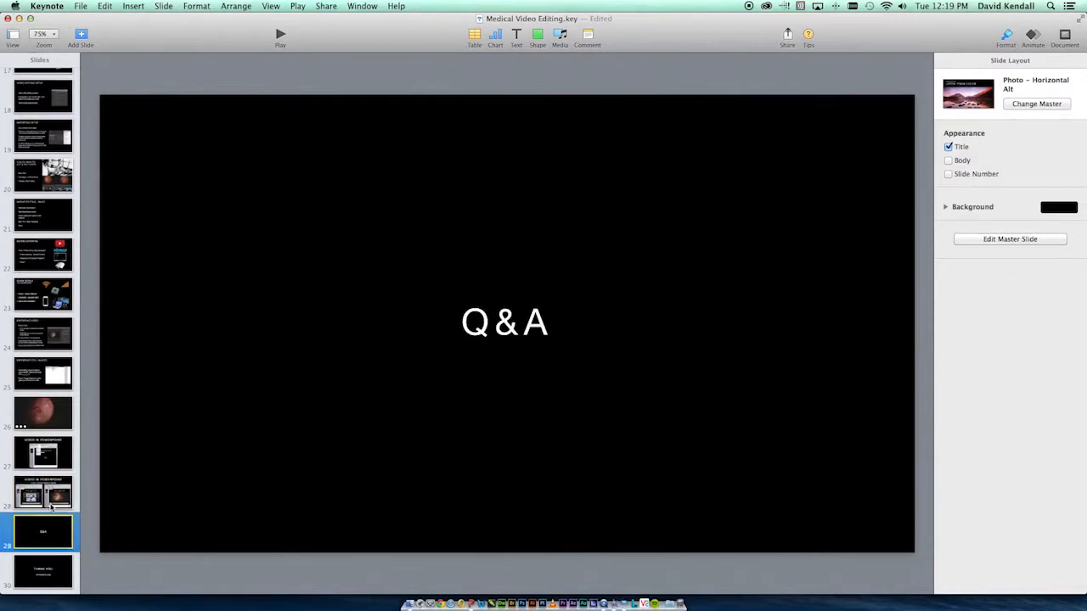
click(281, 34)
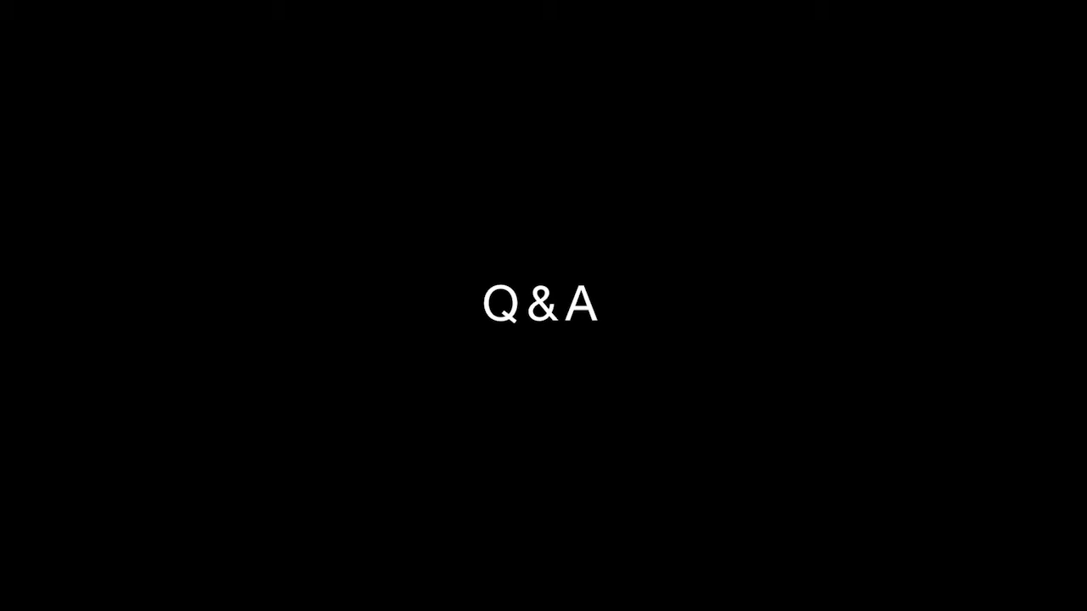
key(Escape)
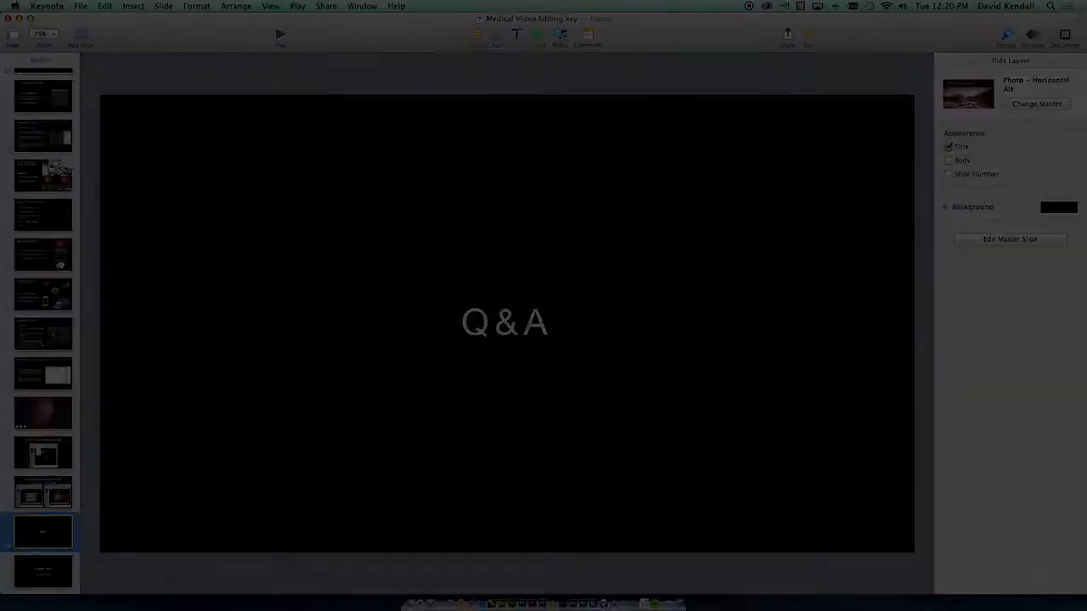
- Switch to iMovie and preview Retina3.MP4 in the import window for the Video Demo 8-12-14 event, without importing it
key(super+Tab)
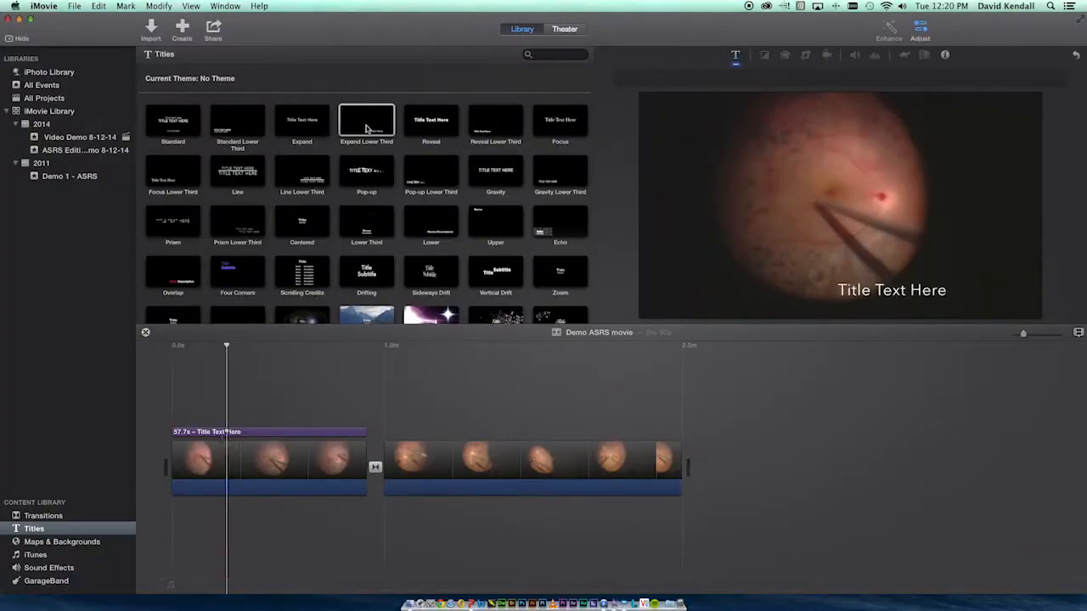
click(104, 137)
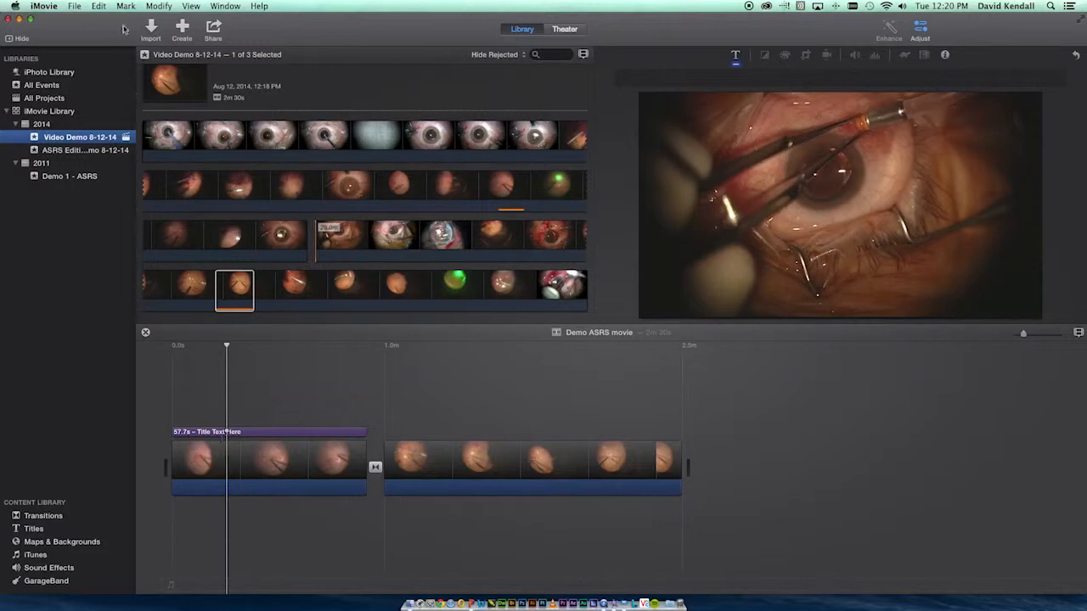
click(84, 6)
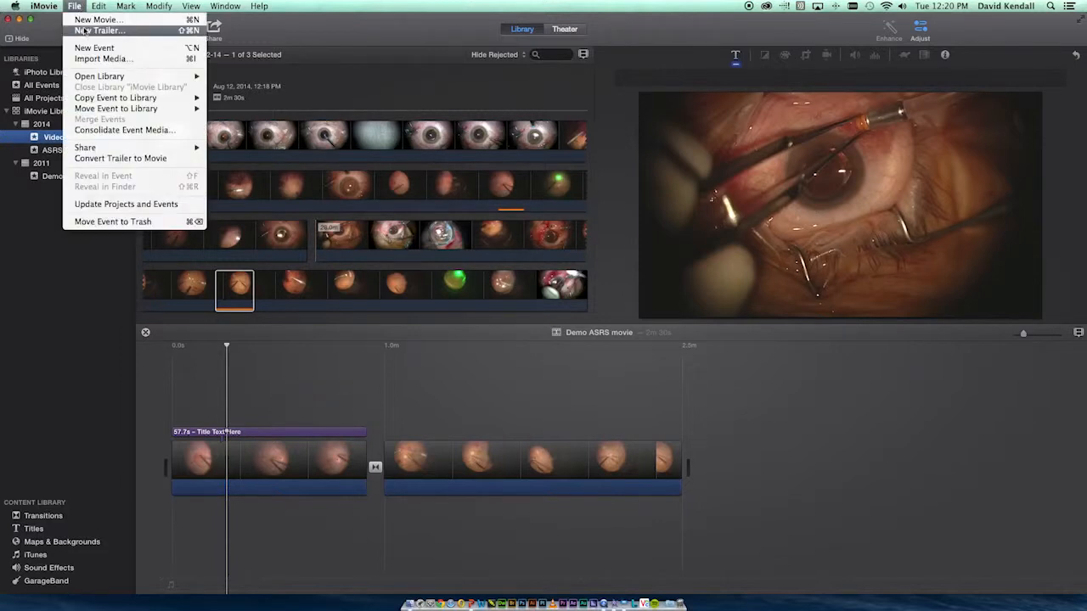
click(288, 58)
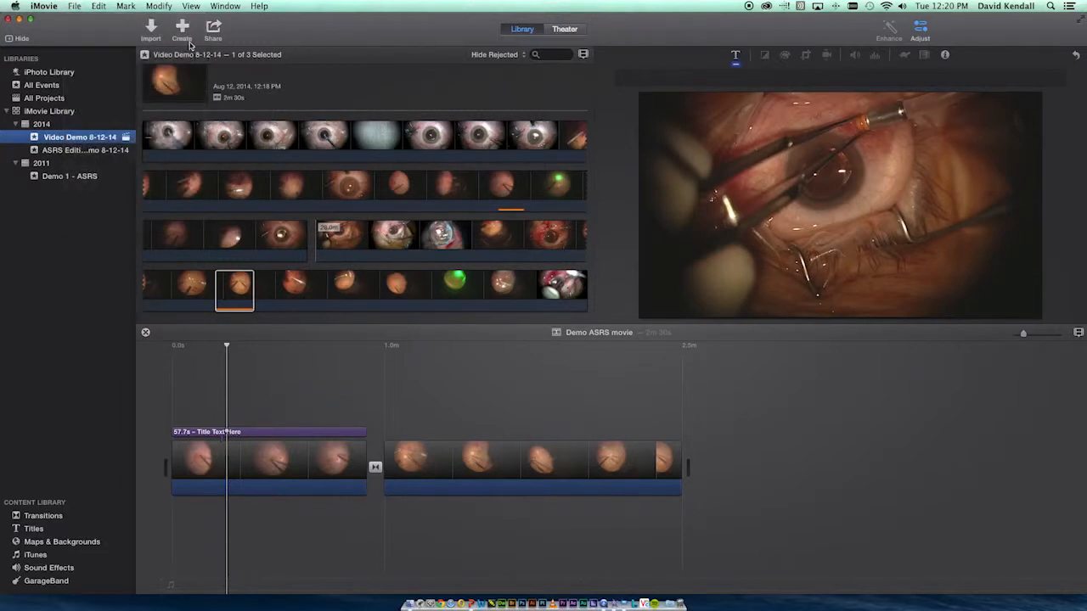
click(151, 30)
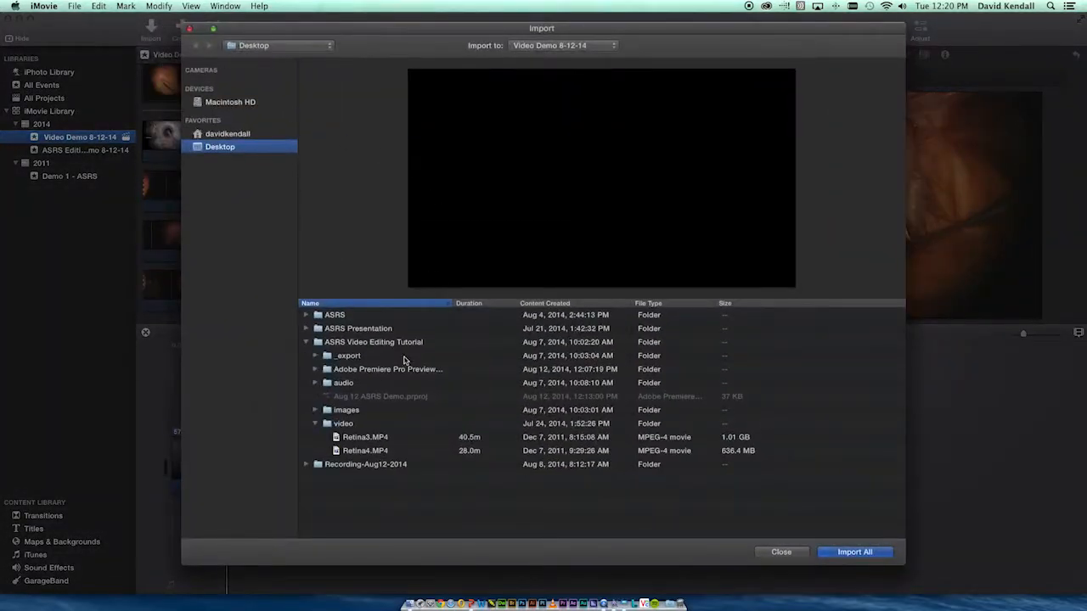
click(367, 438)
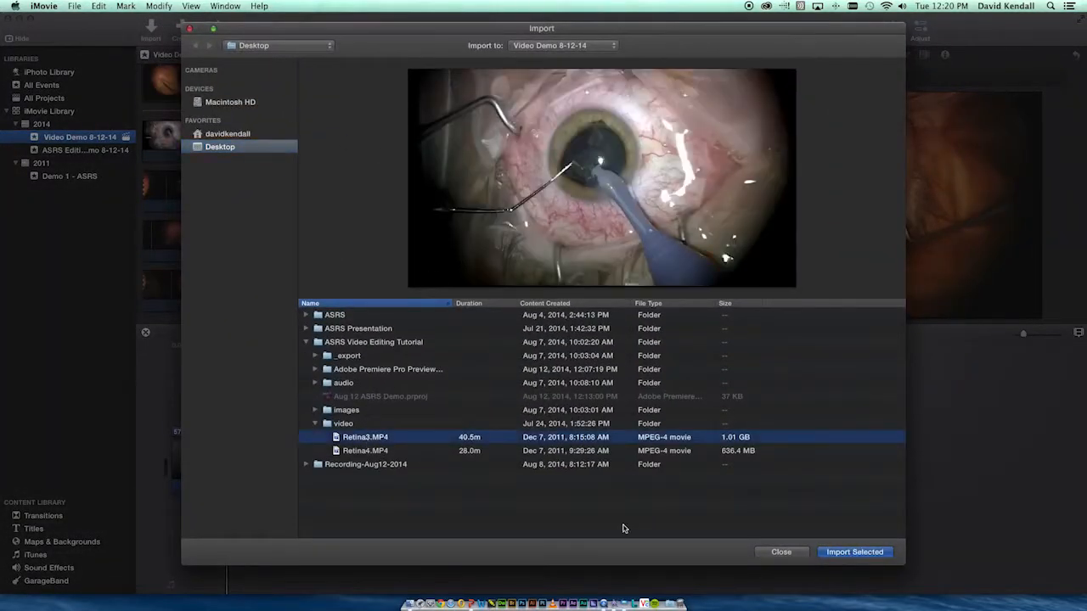
click(781, 552)
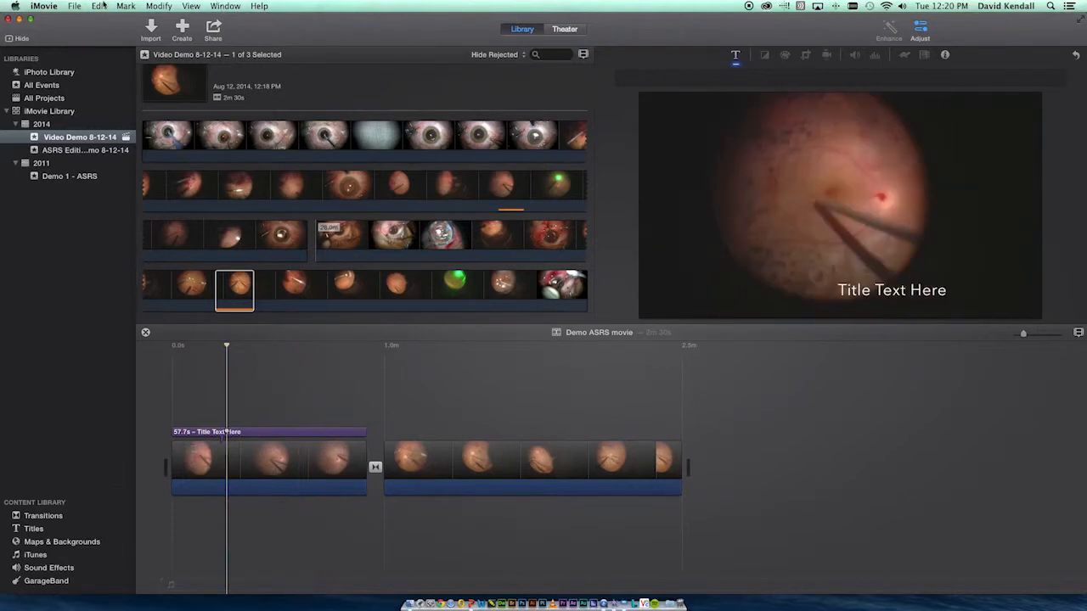
click(75, 6)
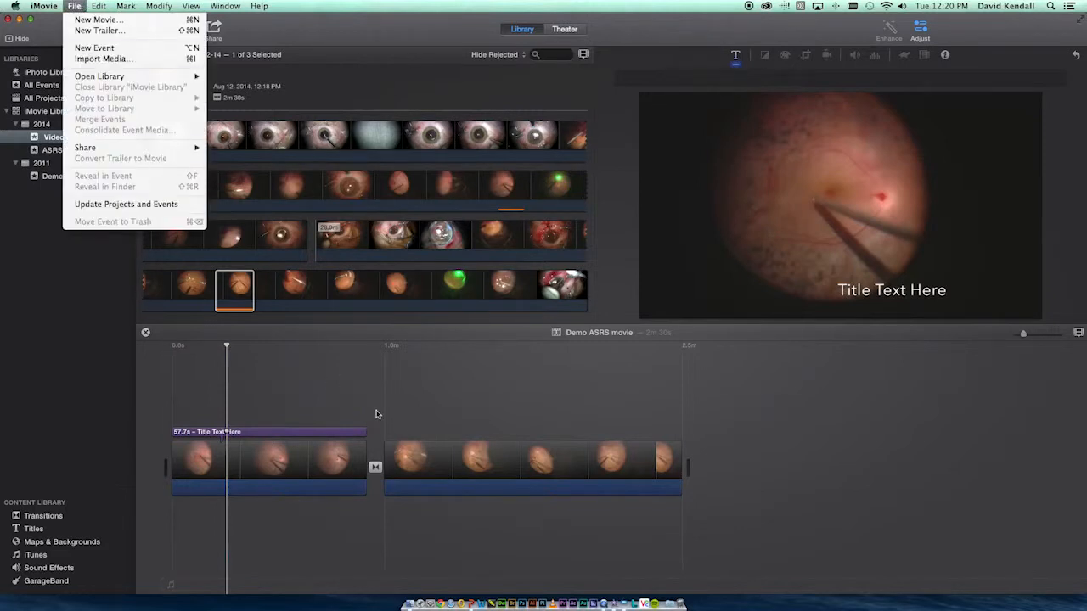
click(459, 410)
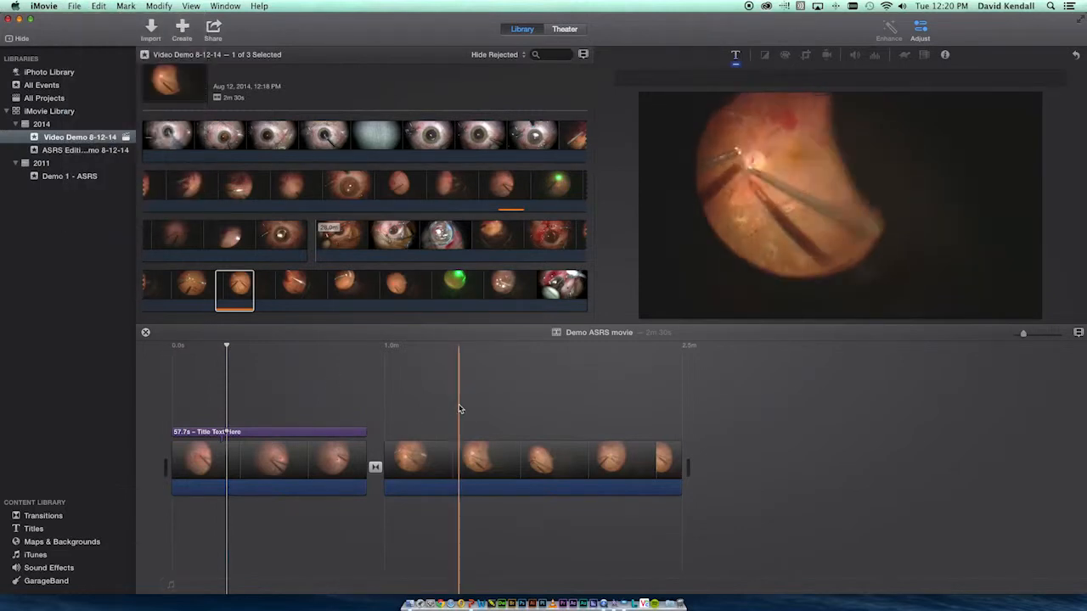
- Hide iMovie and open the project file Aug 12 ASRS Demo.prproj from the ASRS Video Editing Tutorial folder in Premiere Pro
key(super+h)
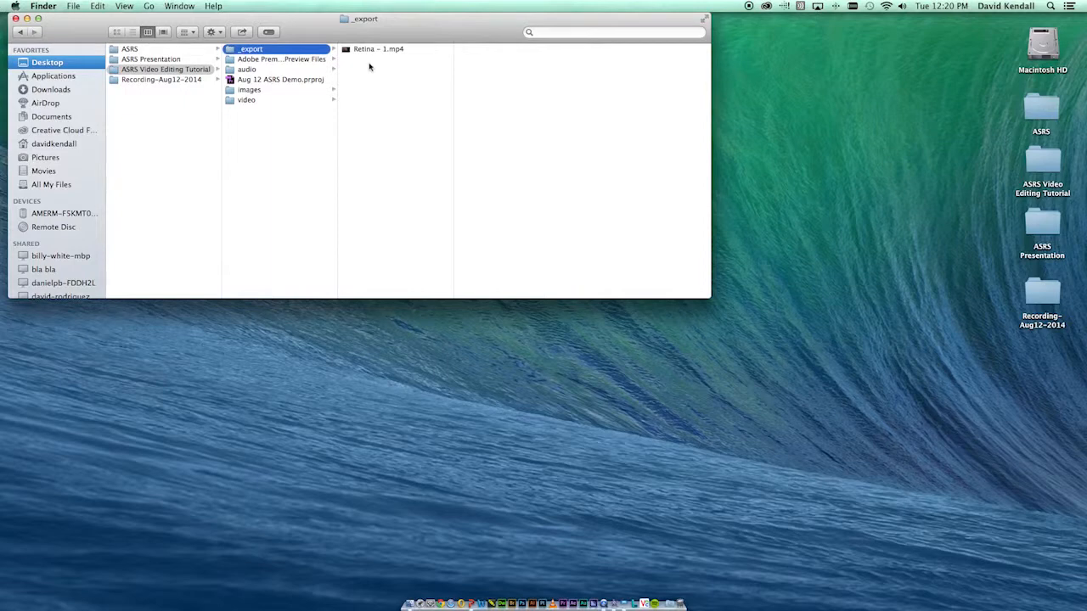
click(266, 101)
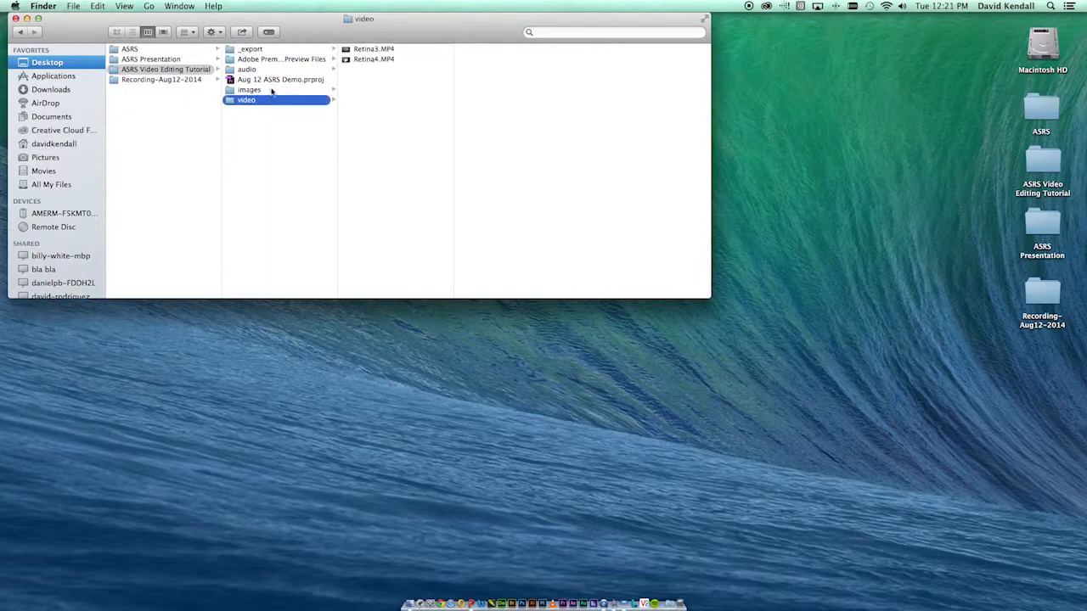
double_click(282, 80)
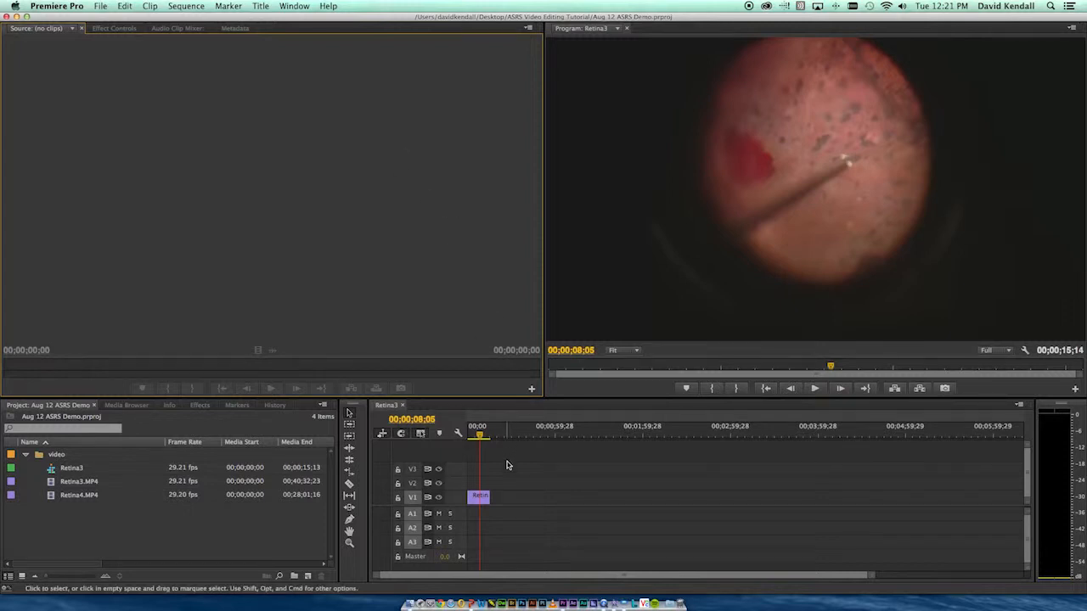
- Examine the Export Frame options for the current Retina3 frame, including image formats and the destination folder, without exporting
click(635, 475)
key(=)
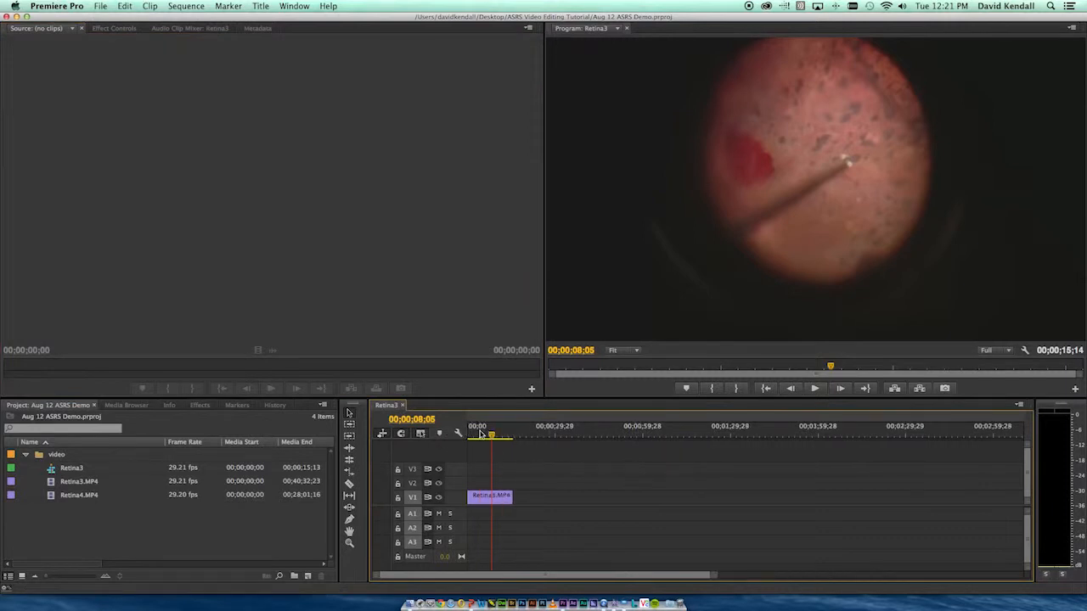
click(945, 389)
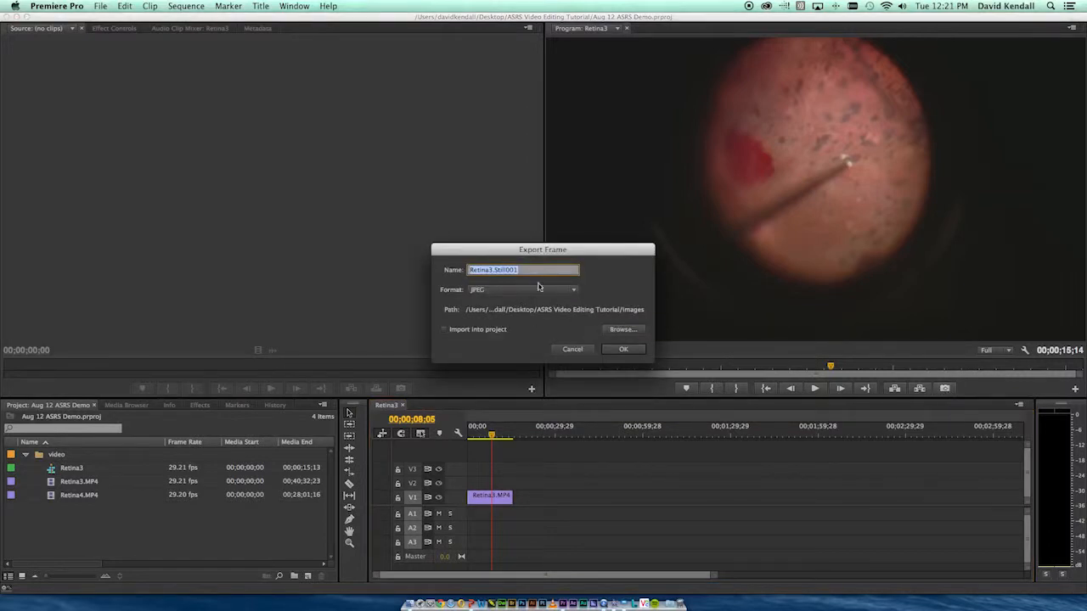
click(507, 286)
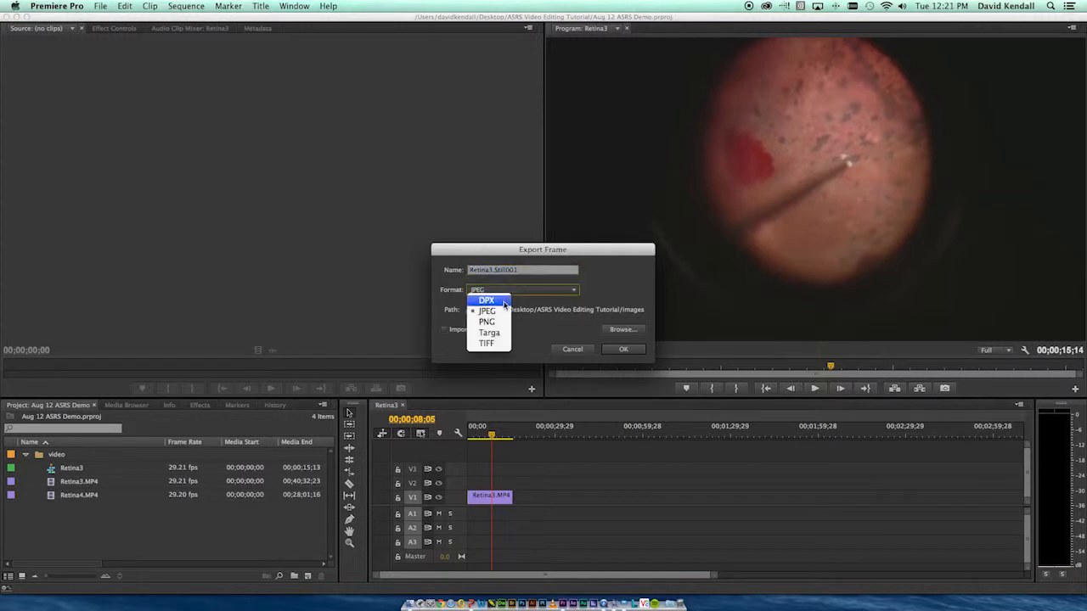
click(614, 297)
click(616, 330)
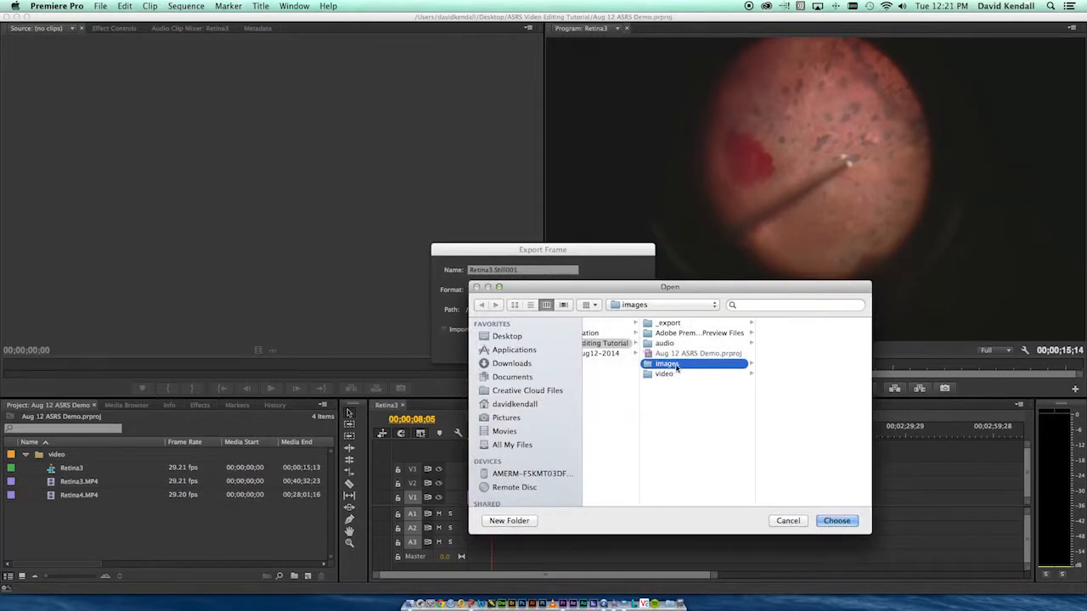
click(788, 520)
click(571, 350)
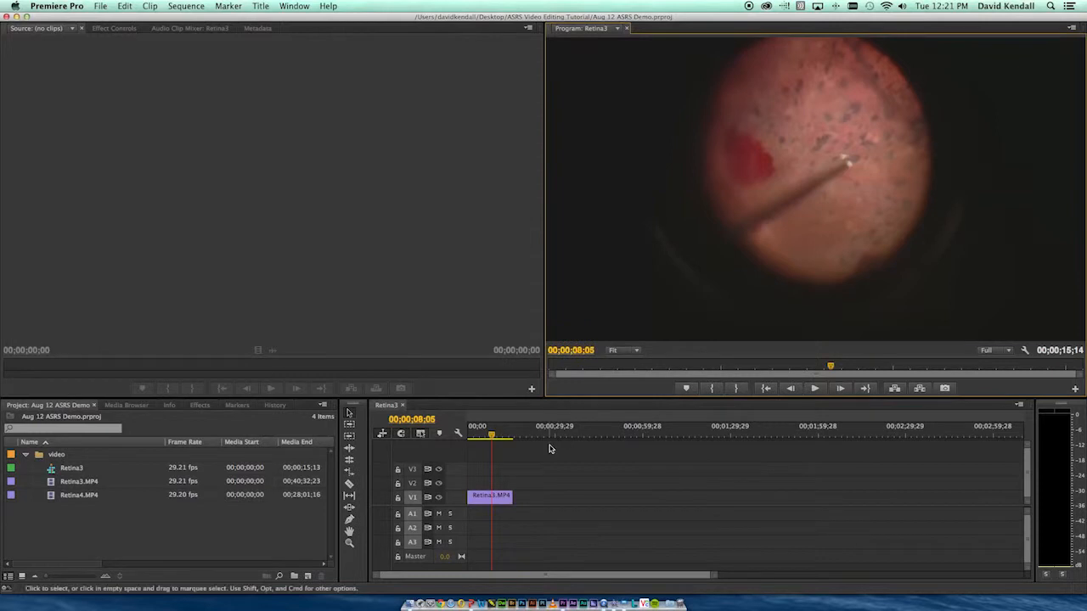
- Set up a media export of the Retina3 sequence in JPEG format, and cancel without exporting
click(100, 6)
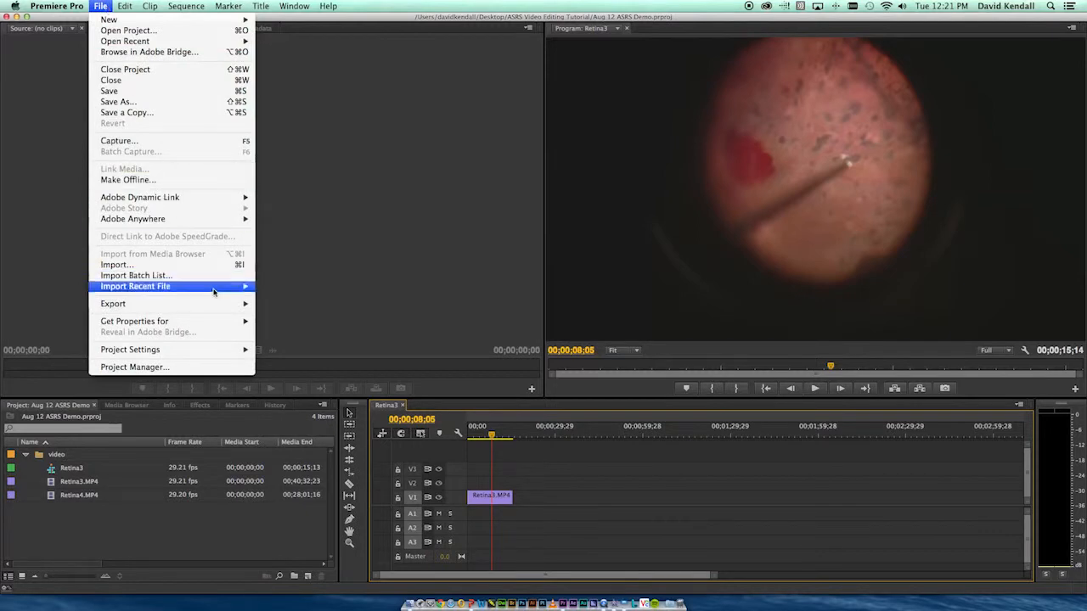
mouse_move(212, 304)
click(308, 306)
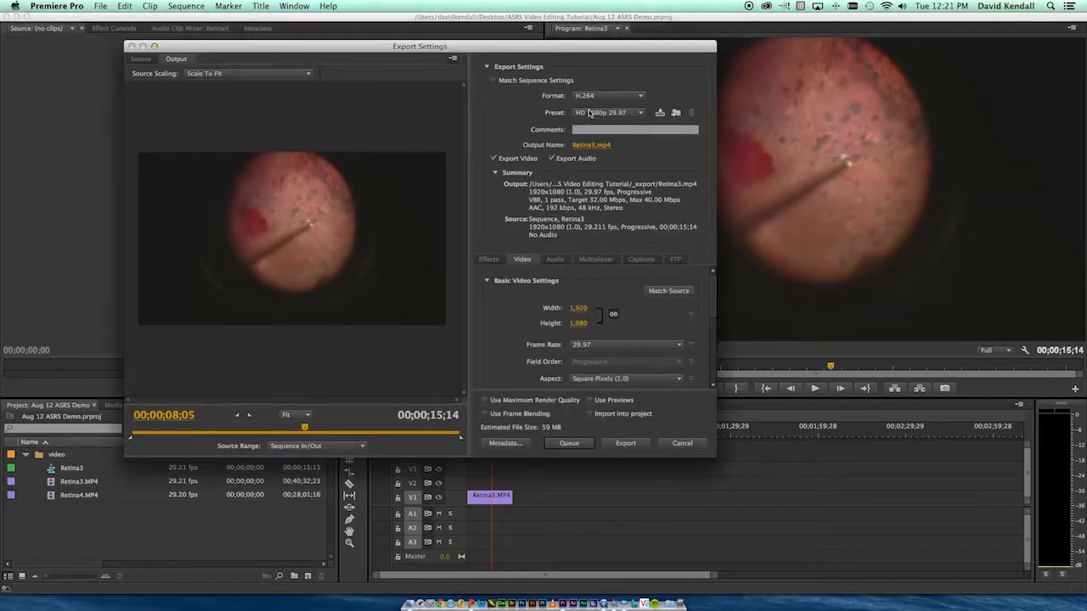
click(589, 95)
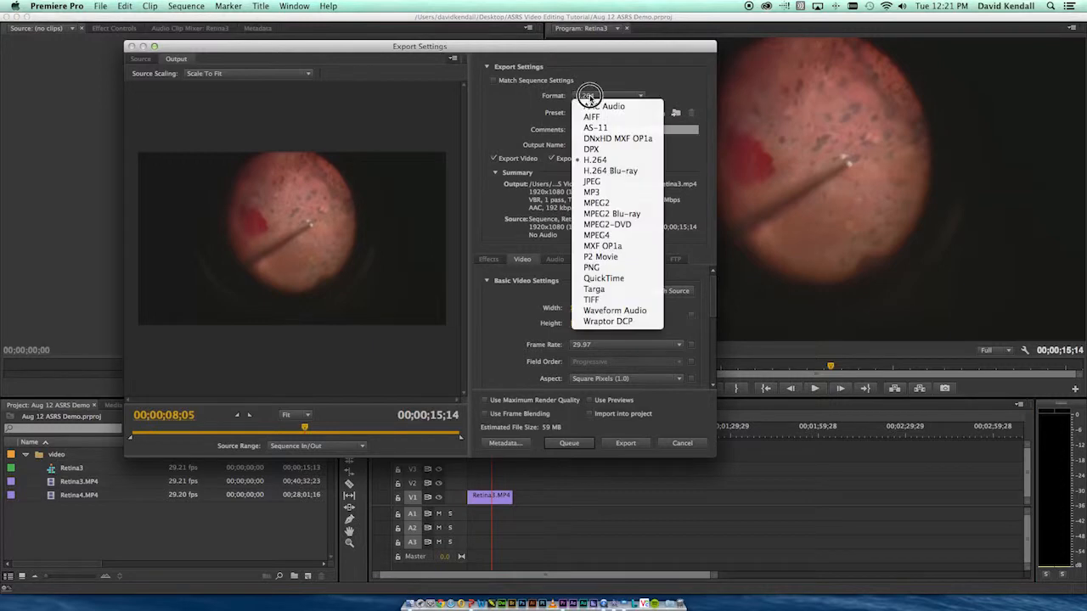
click(605, 182)
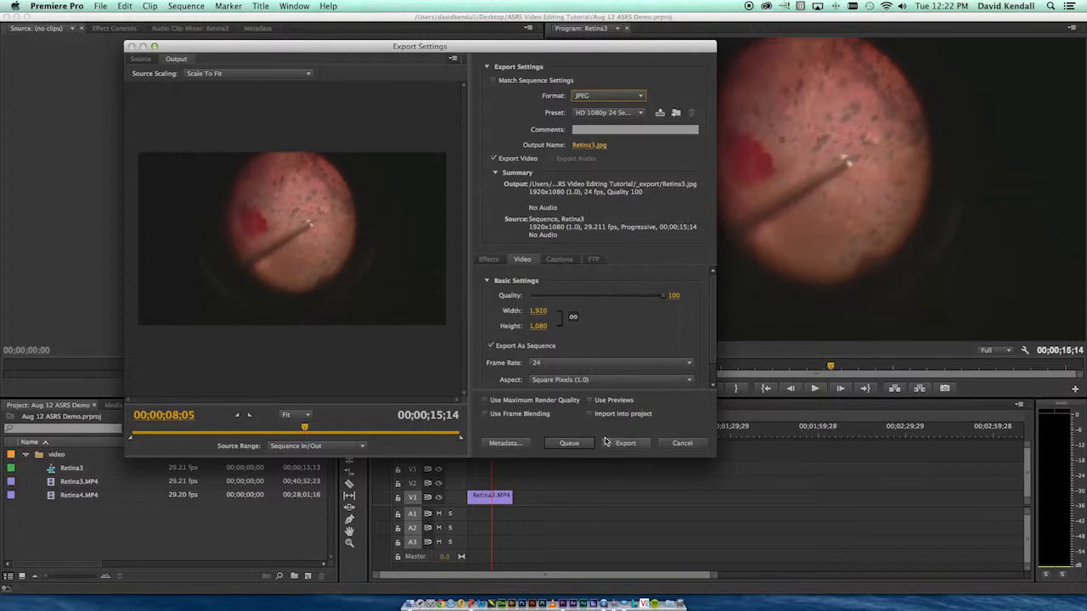
click(681, 443)
key(=)
key(=)
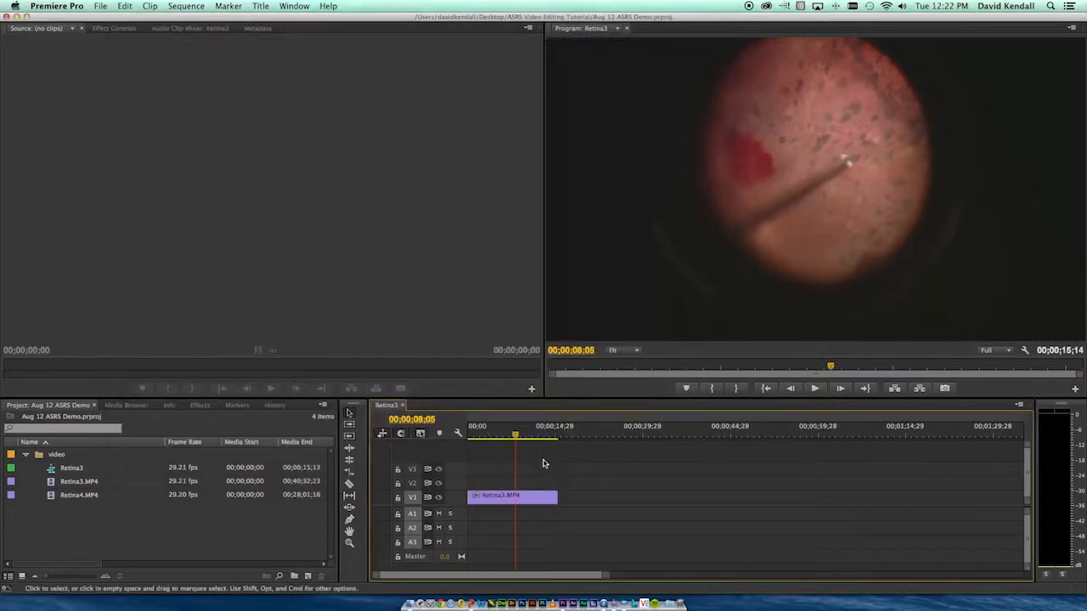
- Trim the Retina3.MP4 clip on V1 to end at 00;00;01;18 and set up a media export of the sequence in JPEG format
drag(528, 427, 486, 429)
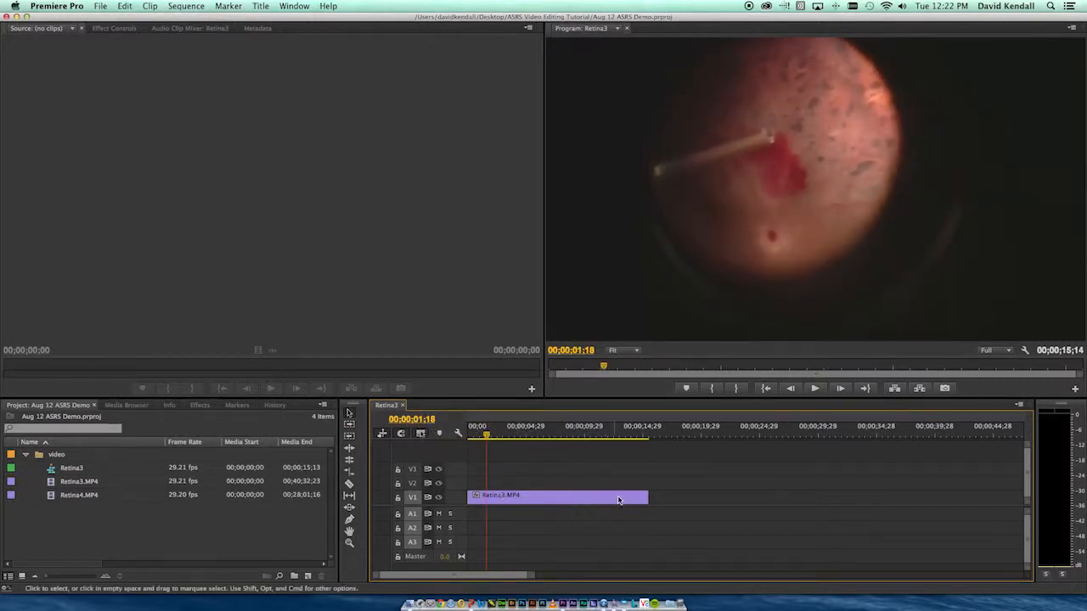
drag(645, 496, 484, 496)
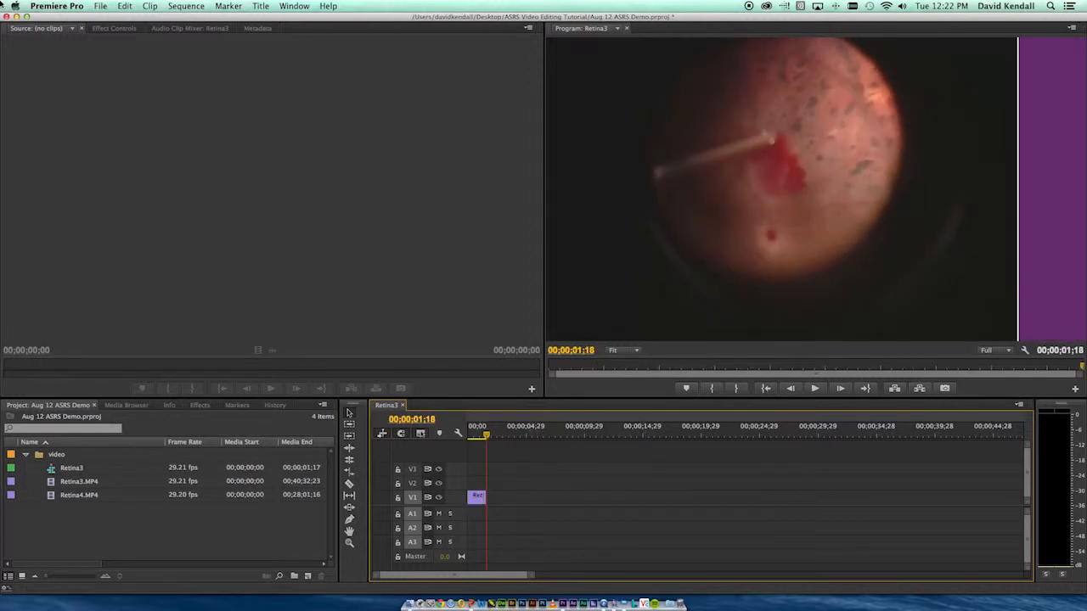
click(96, 8)
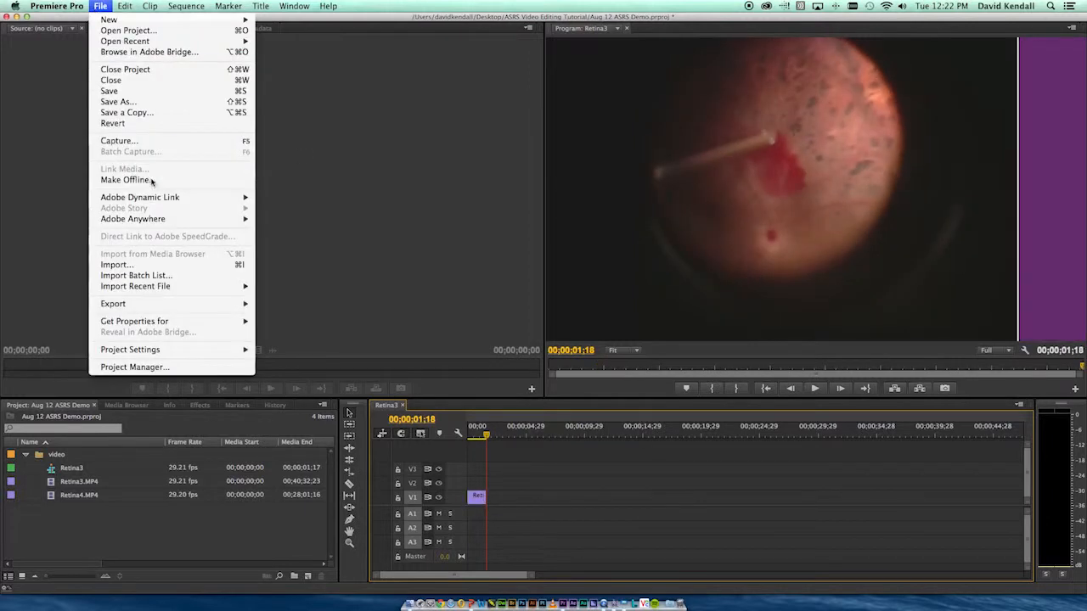
click(280, 303)
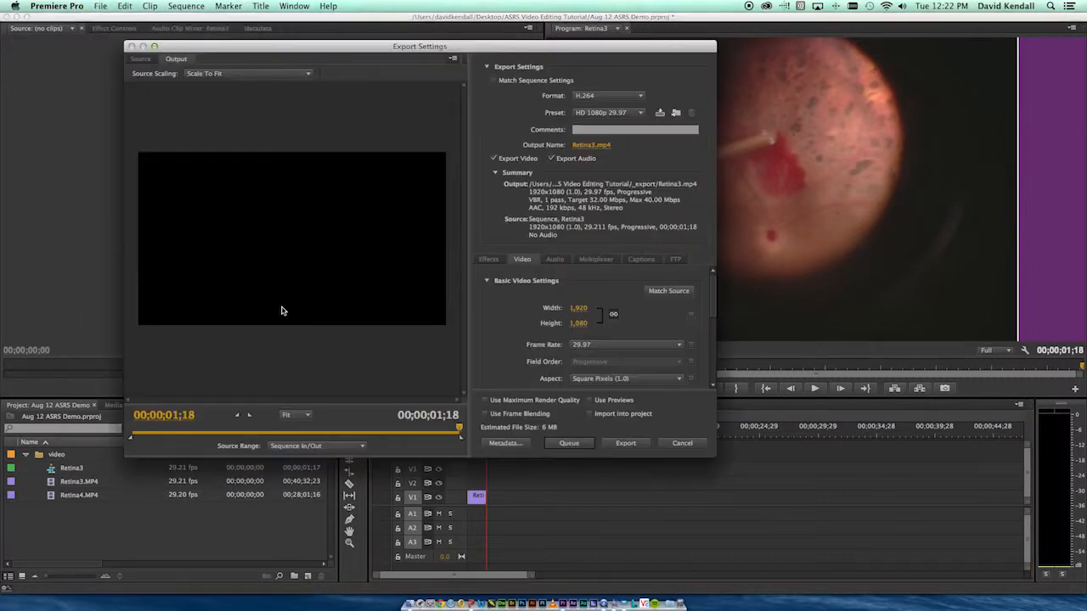
click(604, 95)
click(591, 180)
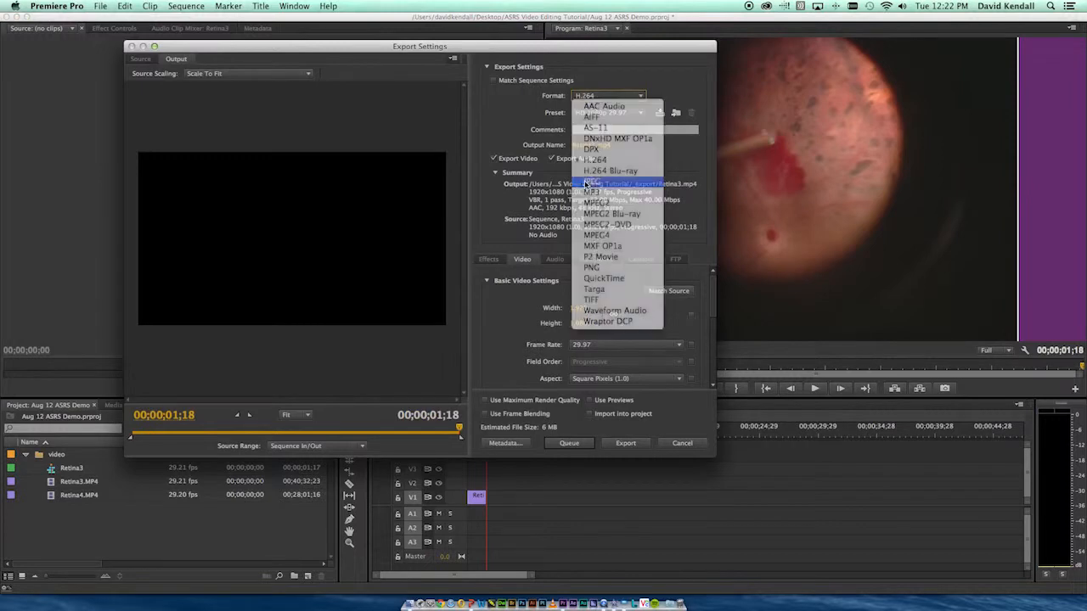
- Set the output to Retina.jpg in the images folder and export the JPEG image sequence
click(590, 145)
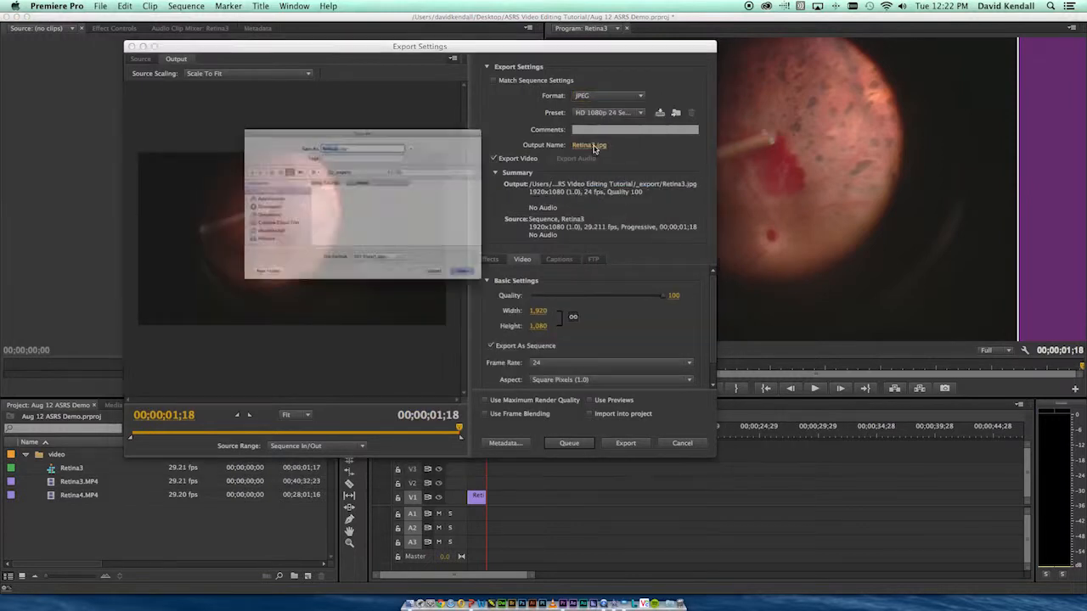
click(399, 208)
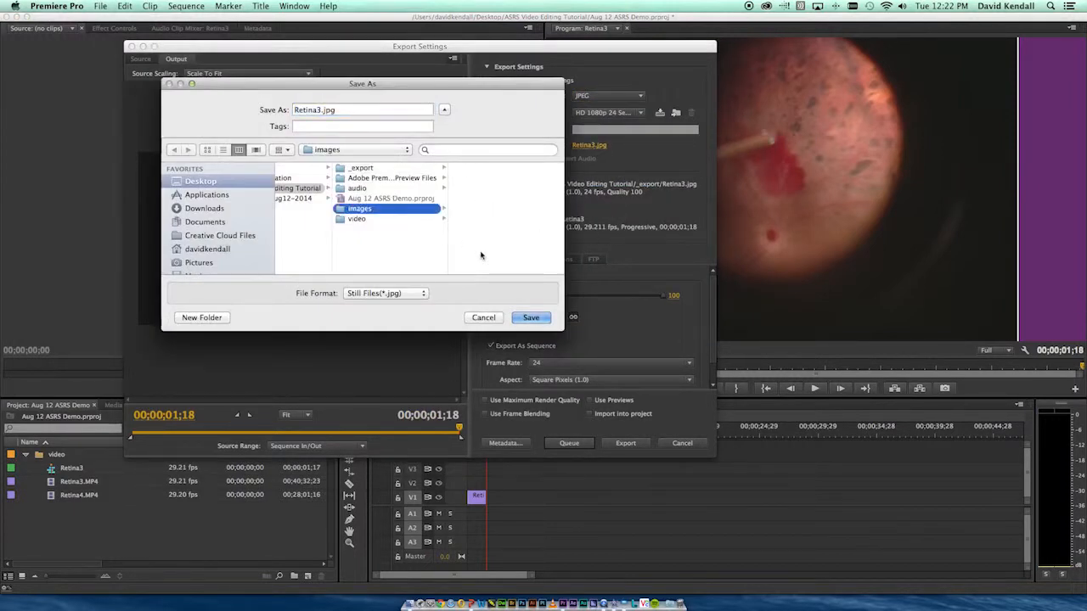
click(316, 109)
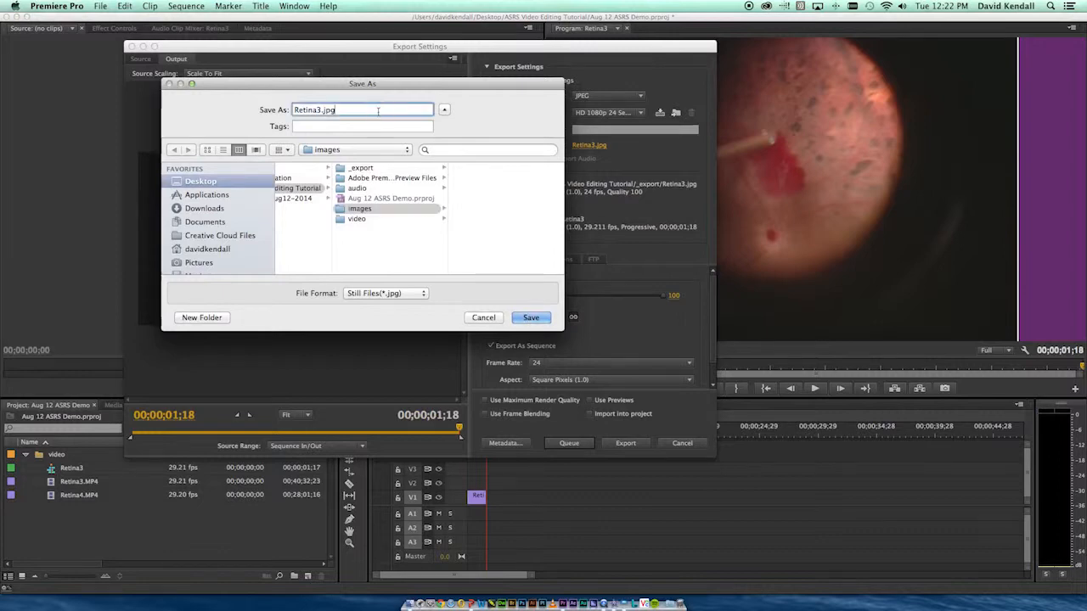
key(BackSpace)
click(530, 317)
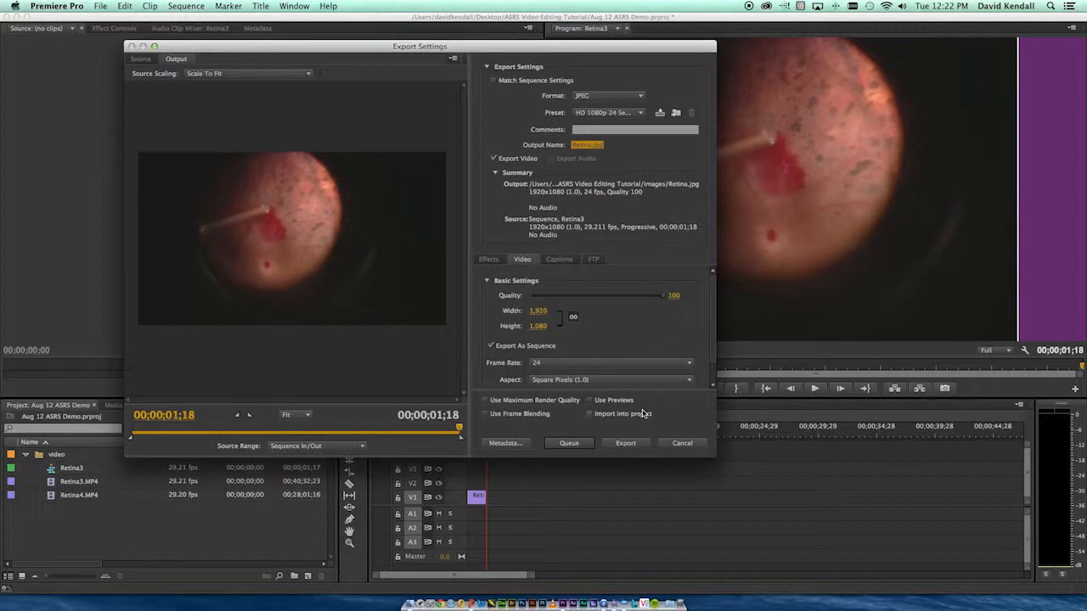
click(637, 443)
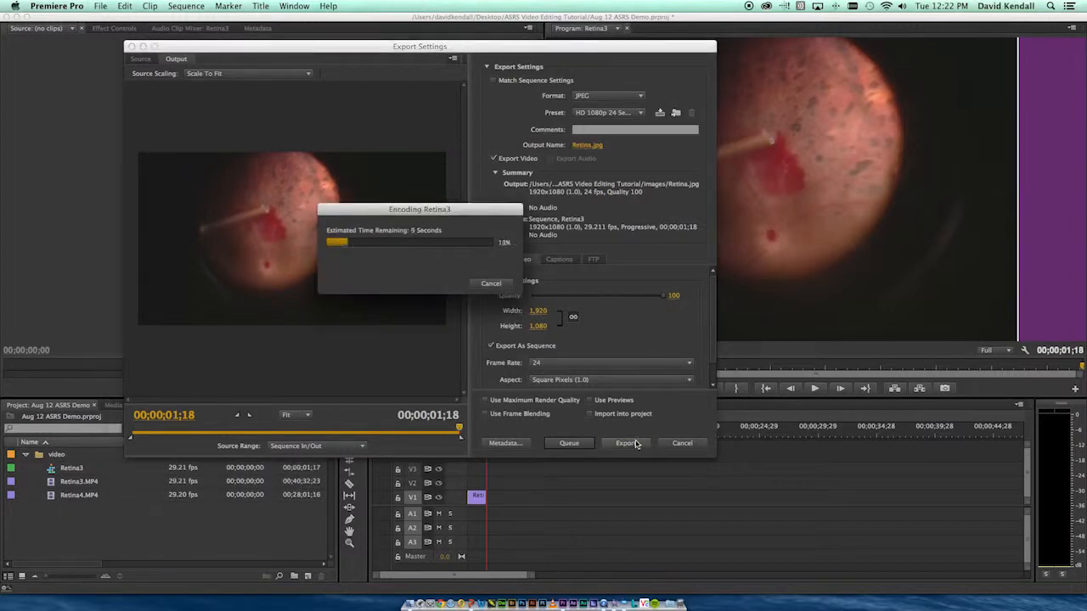
- Switch to Finder and look through the exported stills in the images folder, from Retina00.jpg to Retina15.jpg
key(super+Tab)
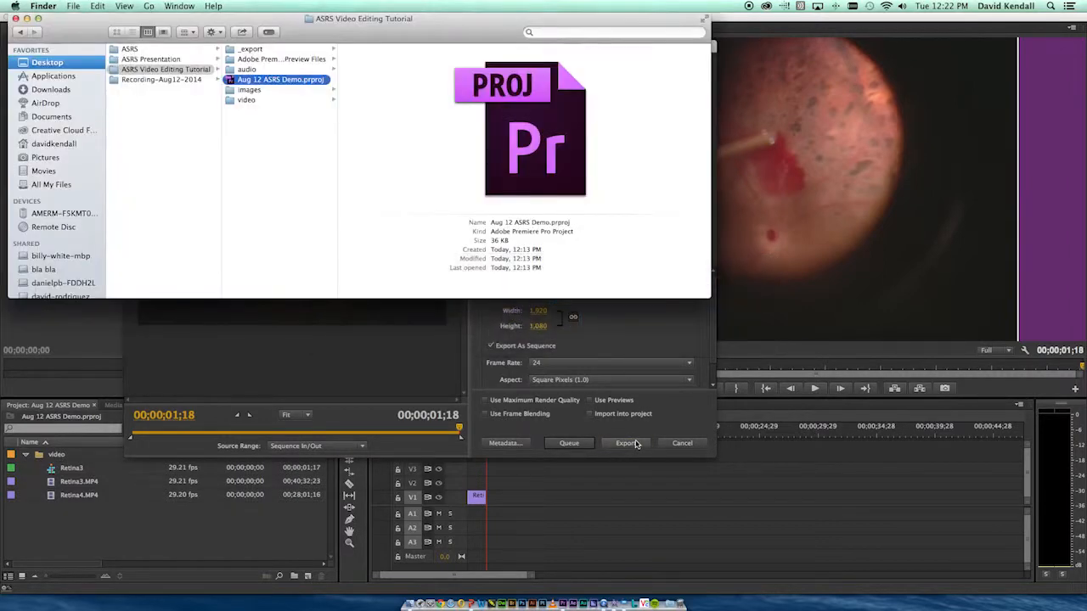
key(Down)
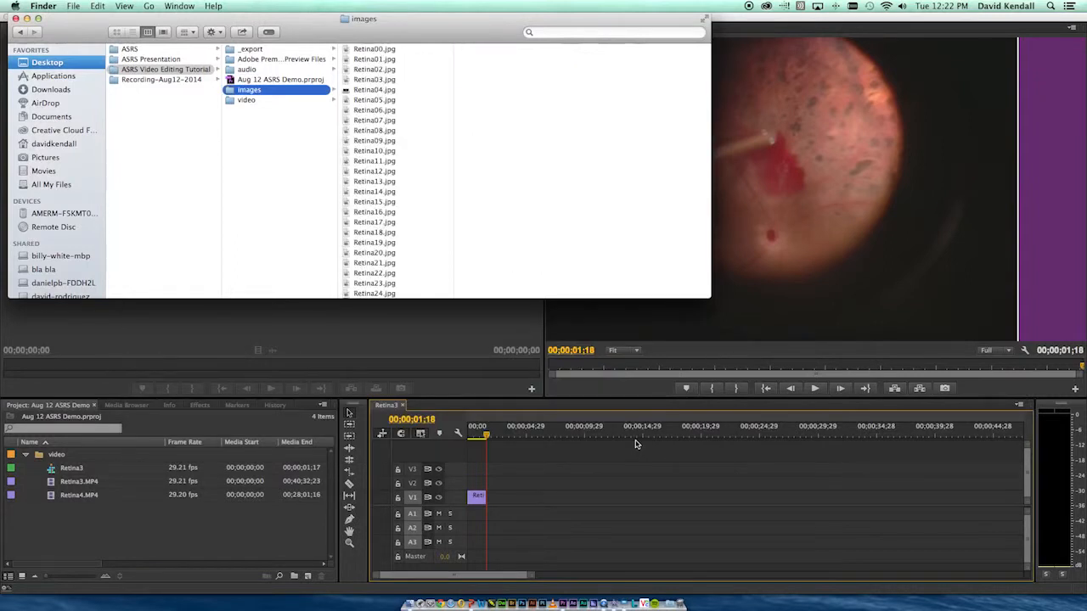
key(Up)
key(Up)
key(Up)
key(Down)
key(Down)
key(Down)
key(Right)
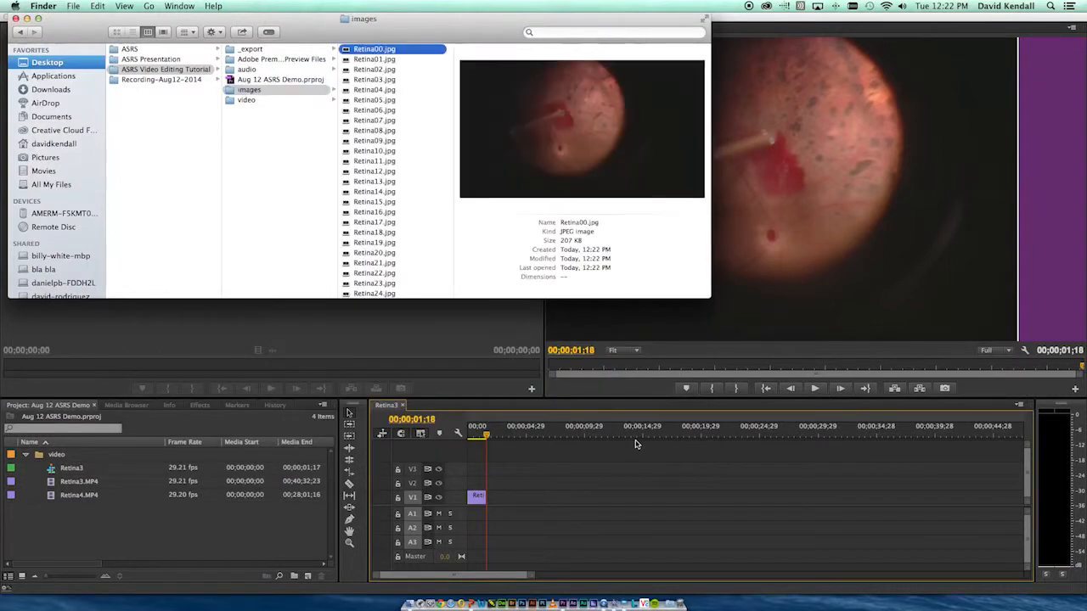
key(Down)
key(Down)
key(Down)
key(Down)
key(Down)
key(Down)
key(Down)
key(Down)
key(Down)
key(Down)
key(Down)
key(Down)
key(Down)
key(Down)
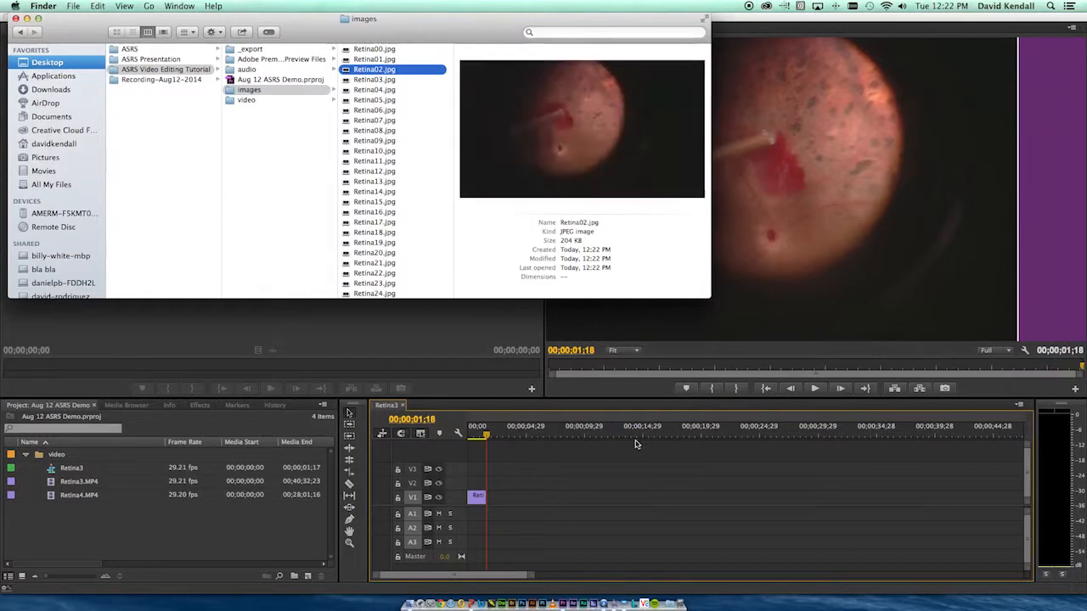
key(Down)
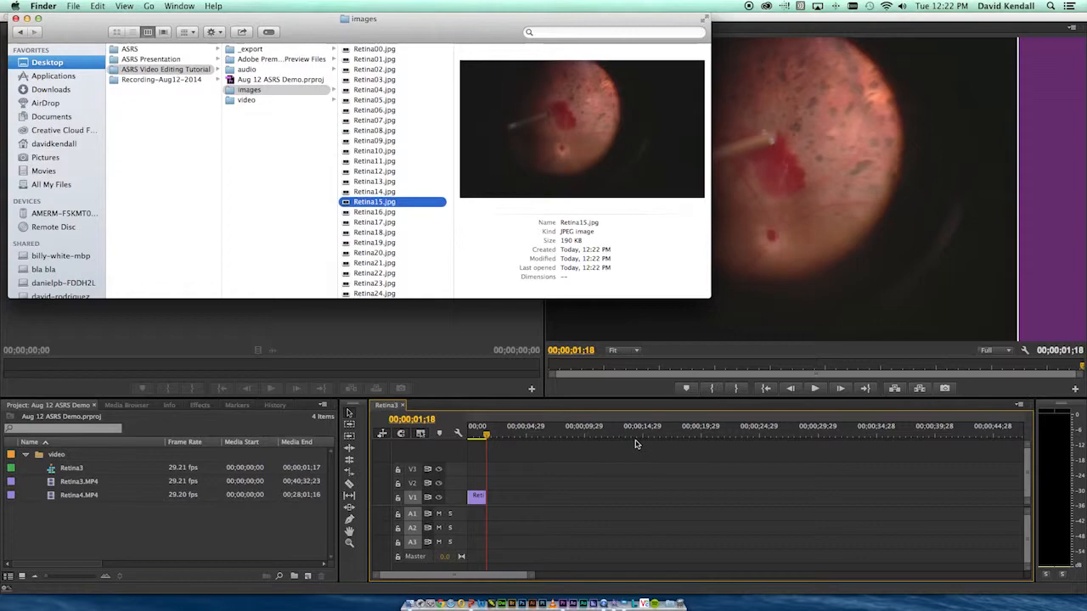
- Hide Premiere Pro and list the contents of the images folder in Finder
click(638, 448)
key(super+h)
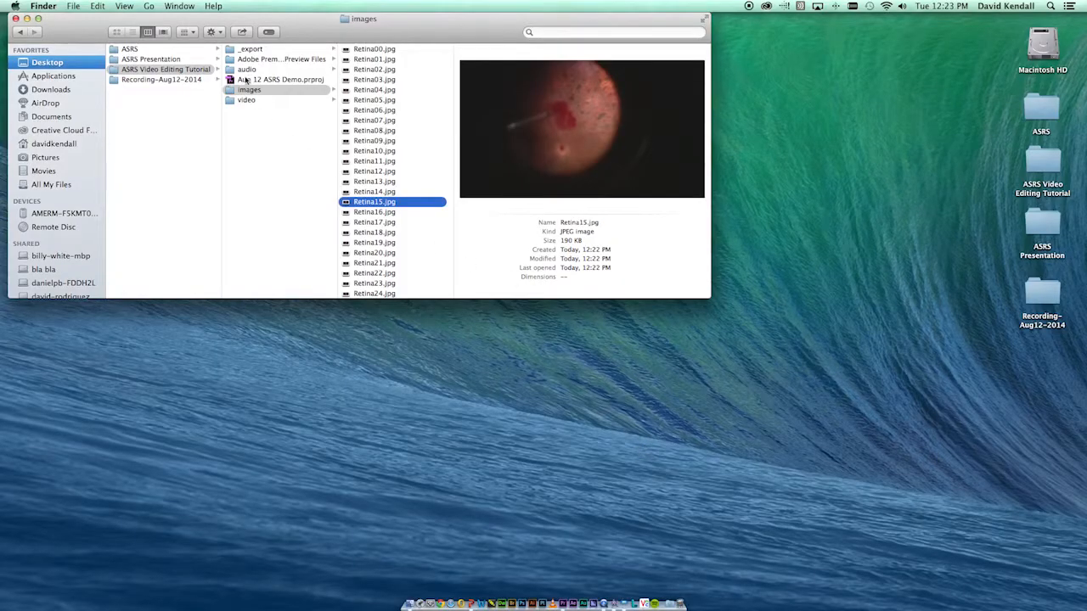
click(246, 69)
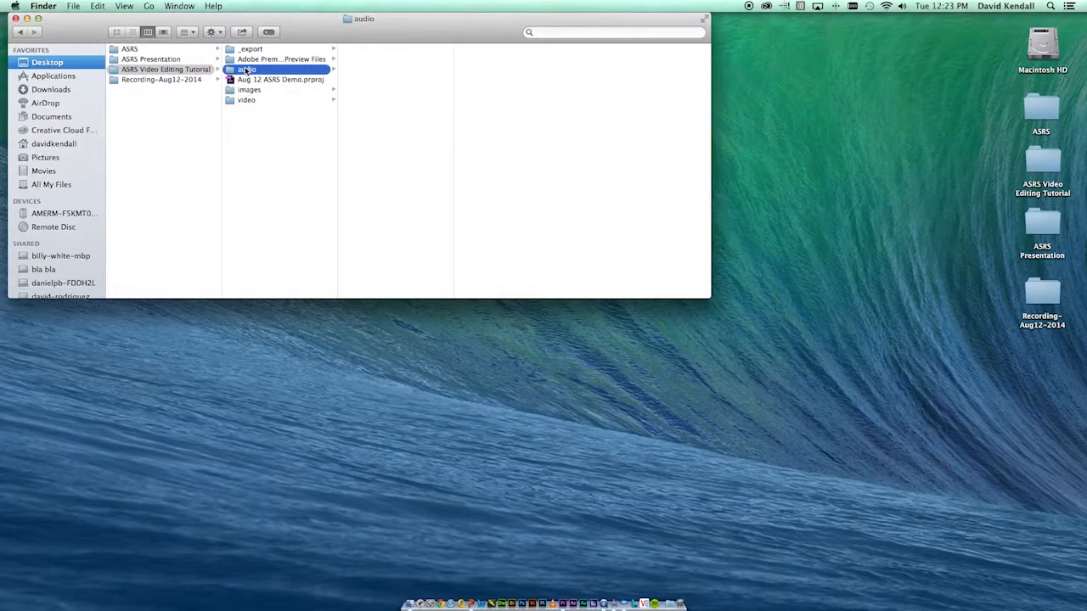
key(Down)
key(Down)
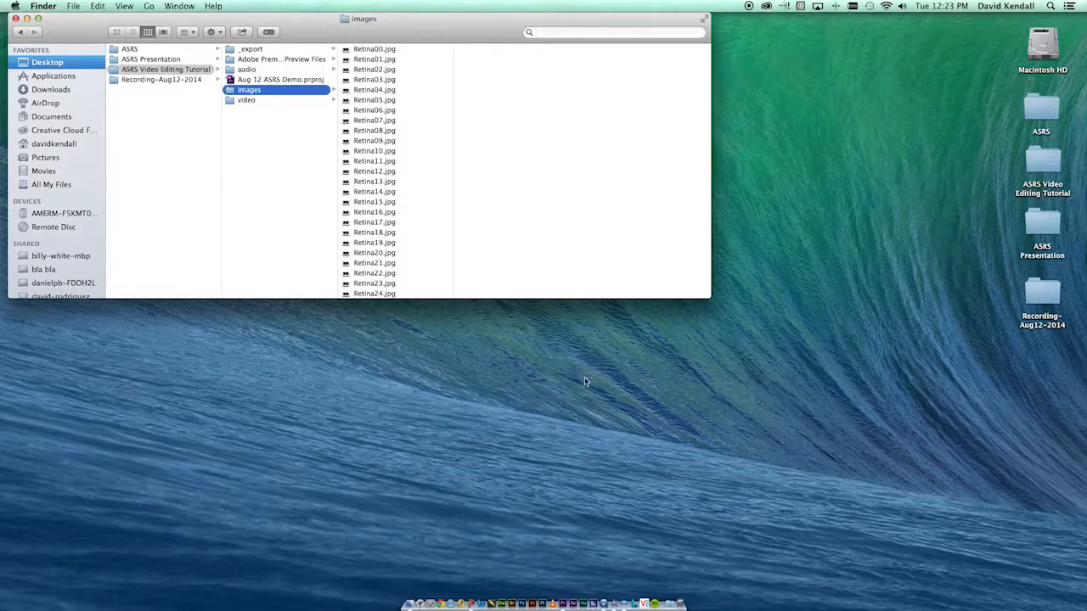
- Switch to iMovie and examine the file sharing options for a frame of Demo ASRS movie, cancelling without exporting
click(605, 590)
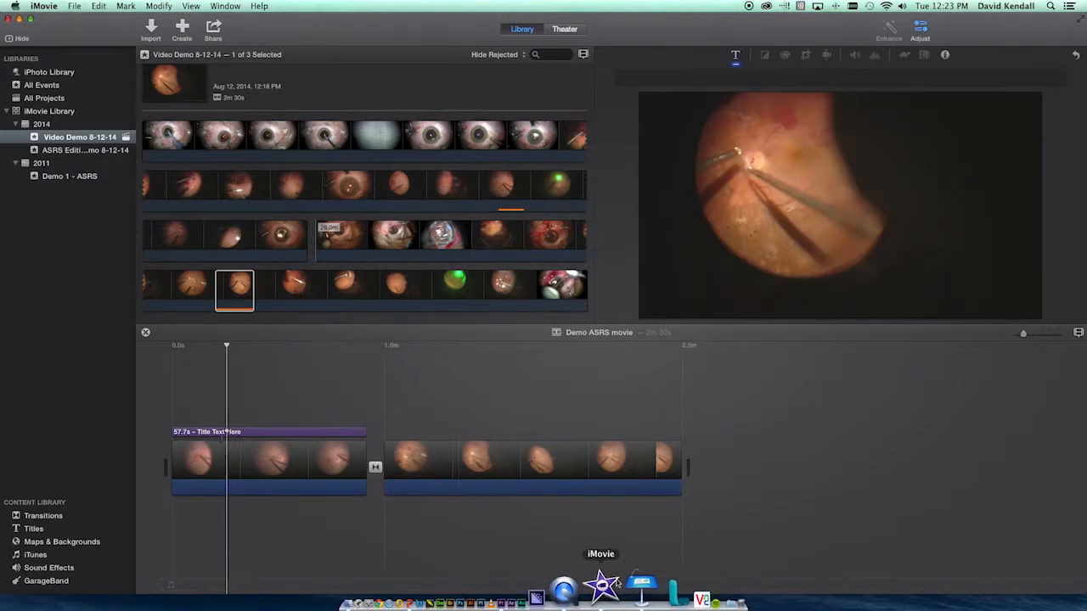
click(369, 281)
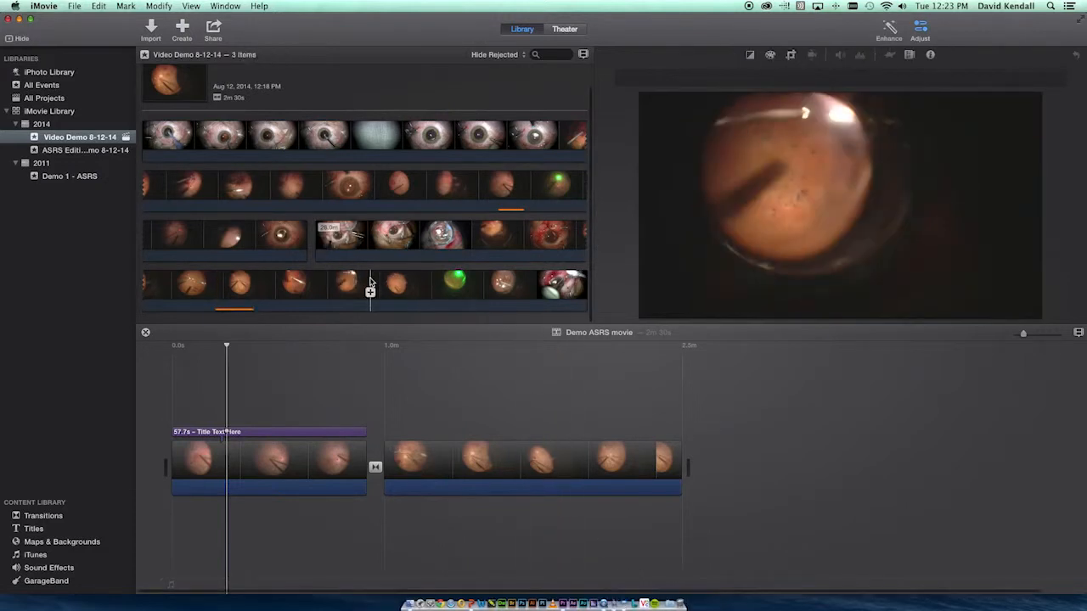
click(482, 458)
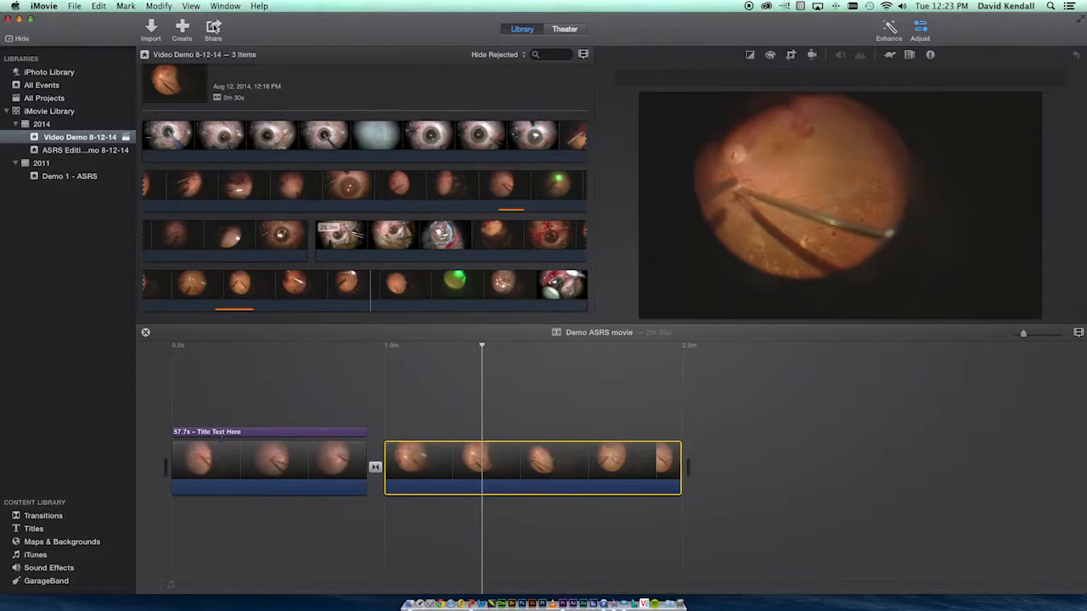
click(214, 28)
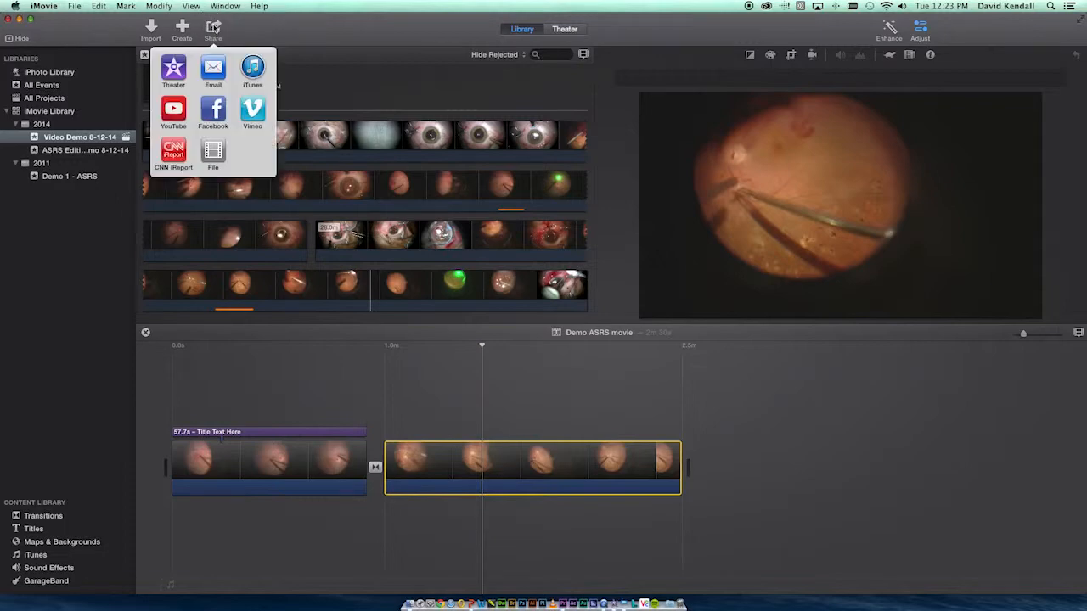
click(214, 151)
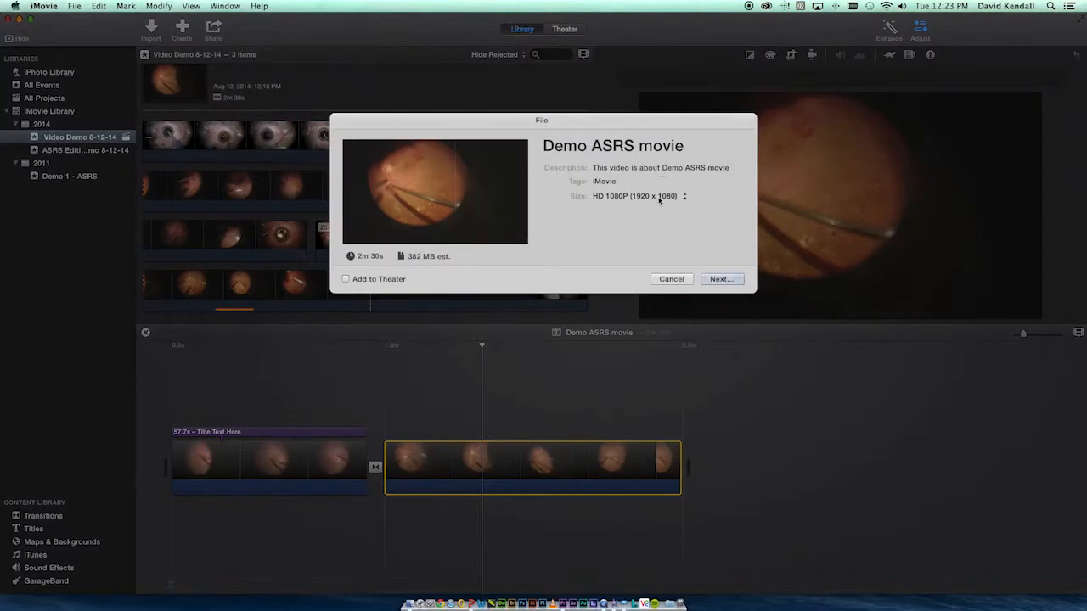
click(684, 281)
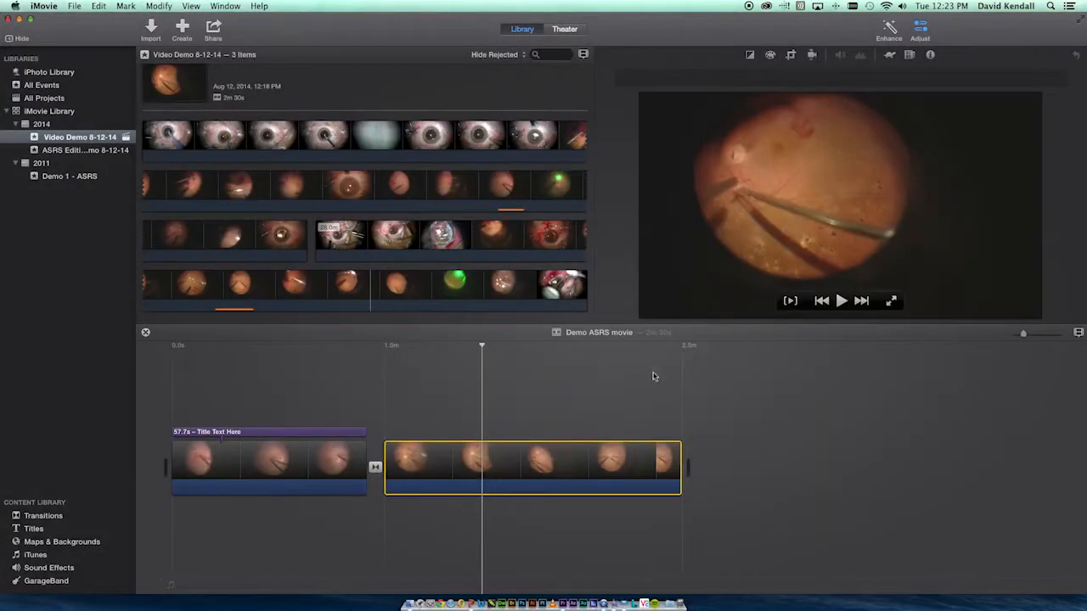
click(558, 389)
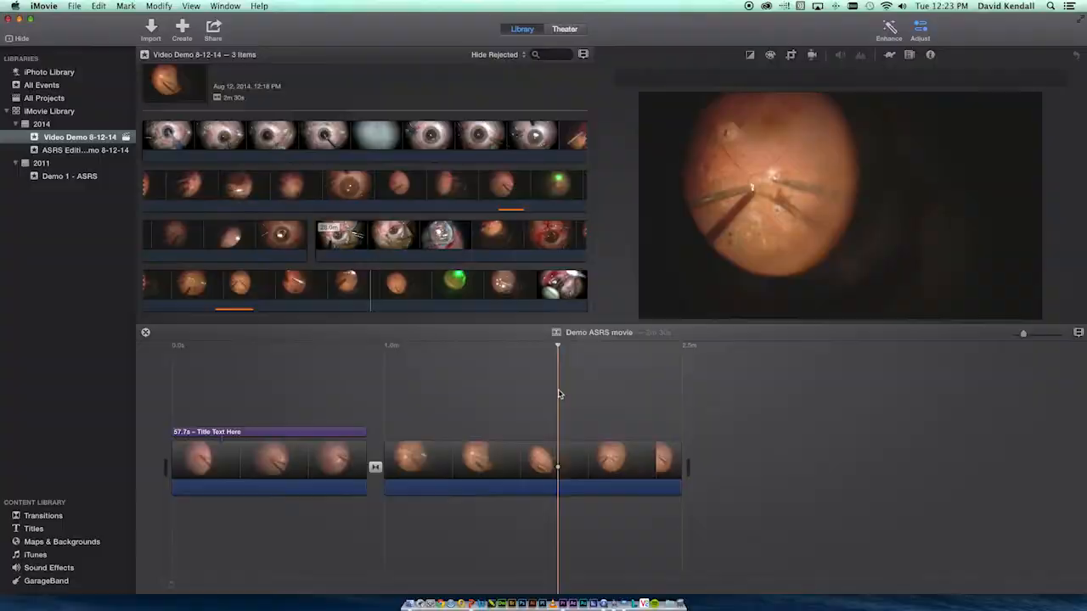
- Hide iMovie and open Retina3.MP4 from the video folder in QuickTime Player
key(super+h)
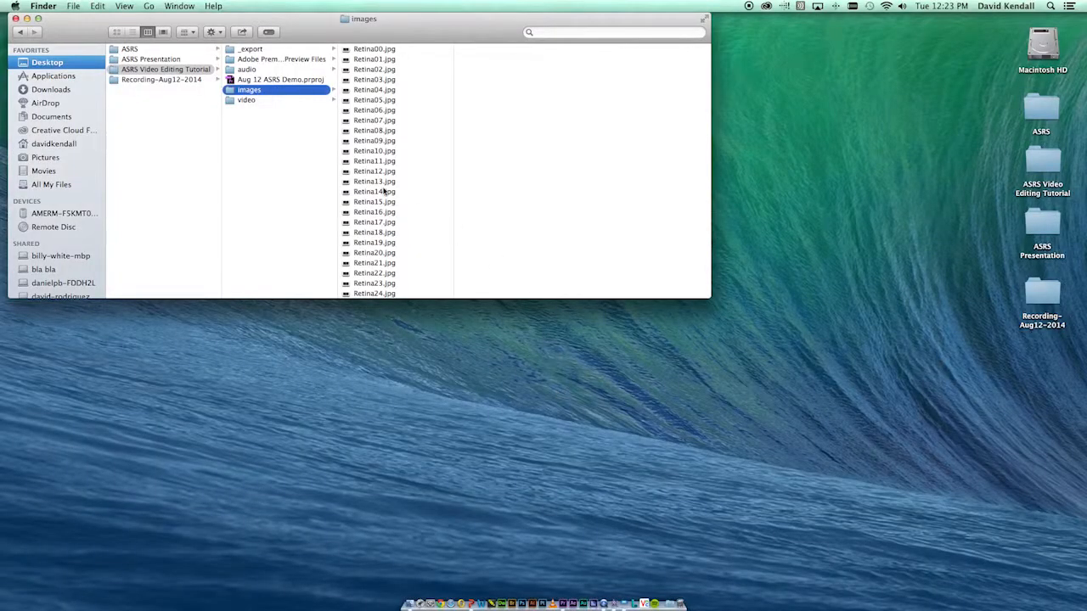
click(256, 99)
double_click(365, 50)
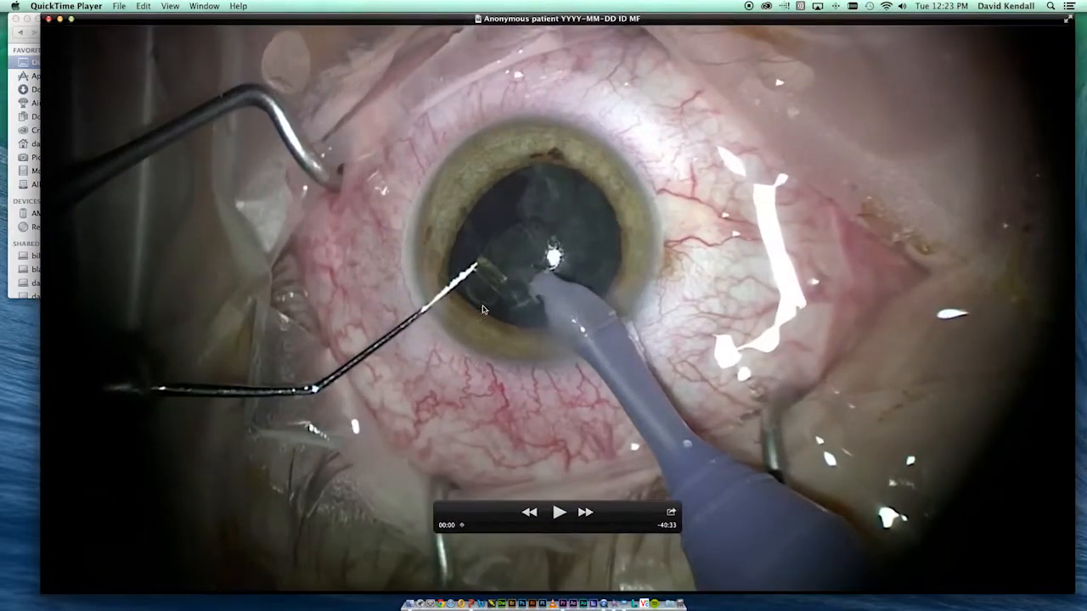
- Move the video to 23:07 and copy the current frame
click(564, 526)
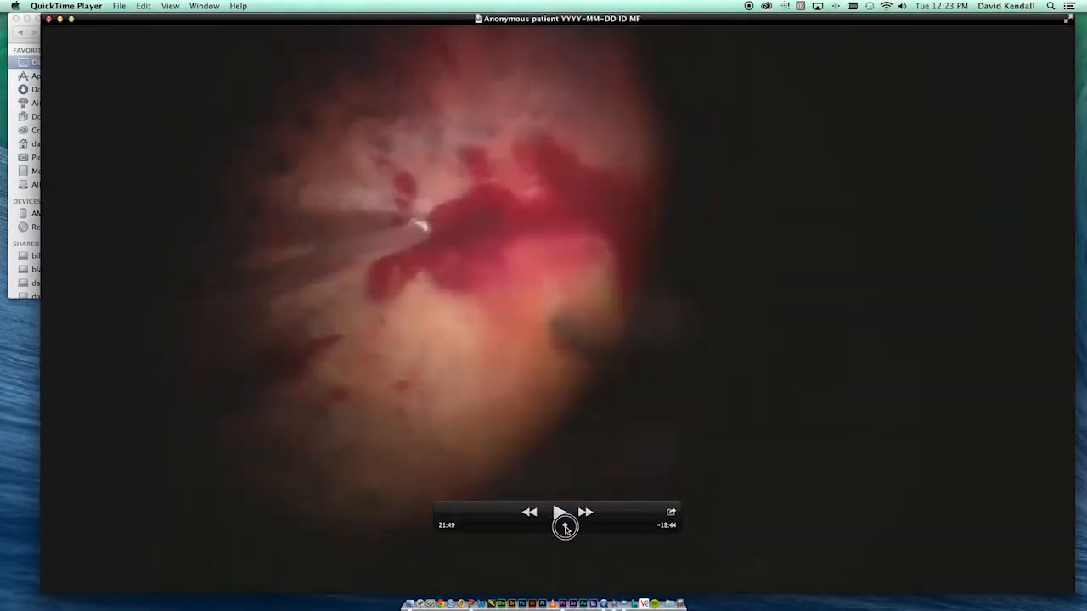
drag(565, 527, 571, 529)
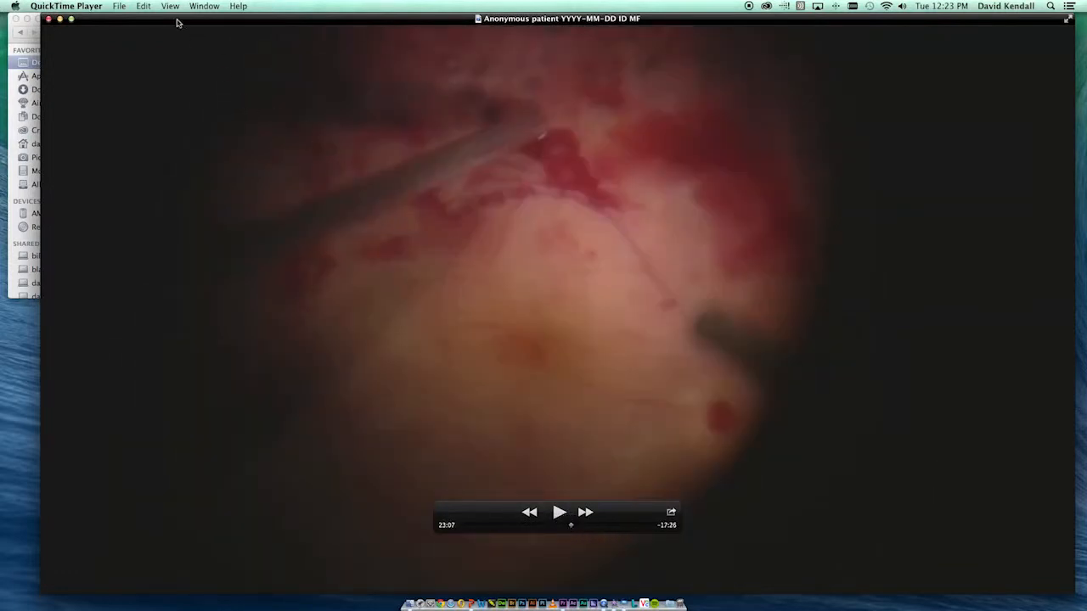
click(143, 6)
click(153, 60)
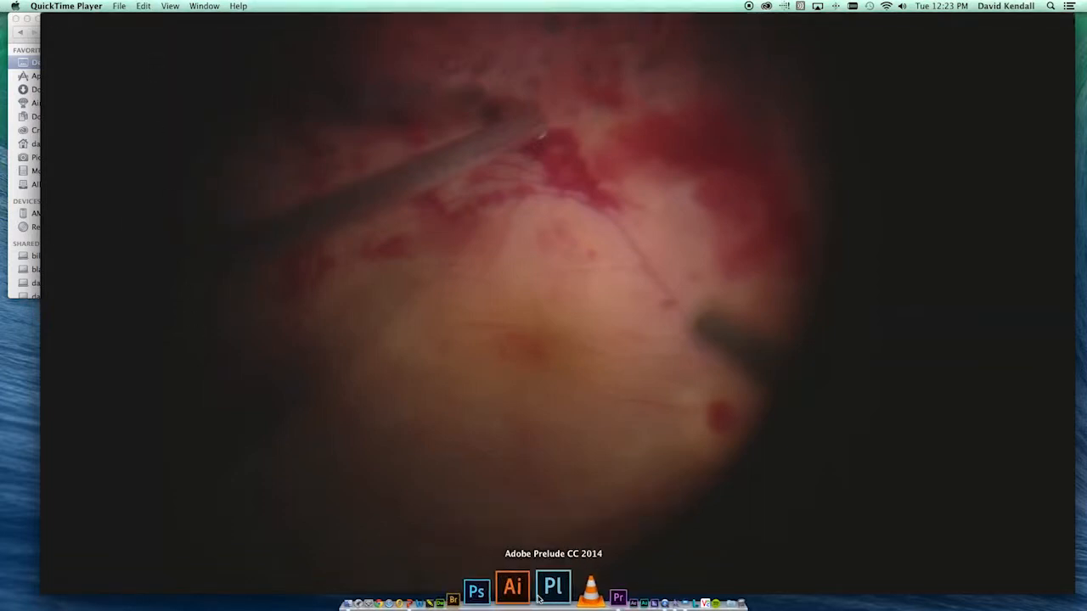
- Switch to Photoshop and create a new 1920 x 1080 pixel document from the Clipboard preset
click(520, 591)
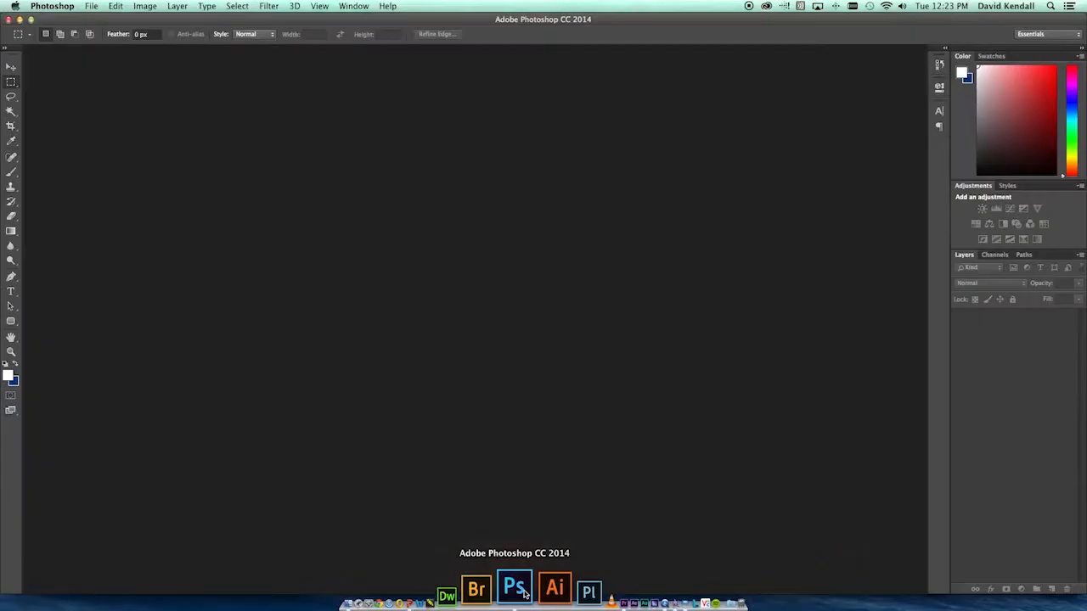
click(91, 6)
click(100, 19)
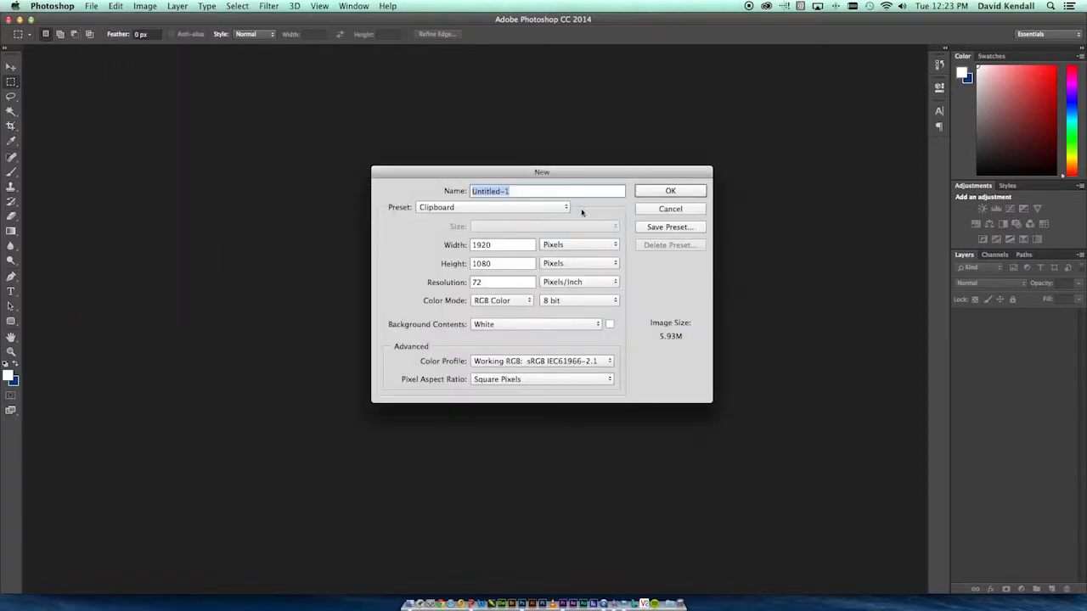
click(642, 195)
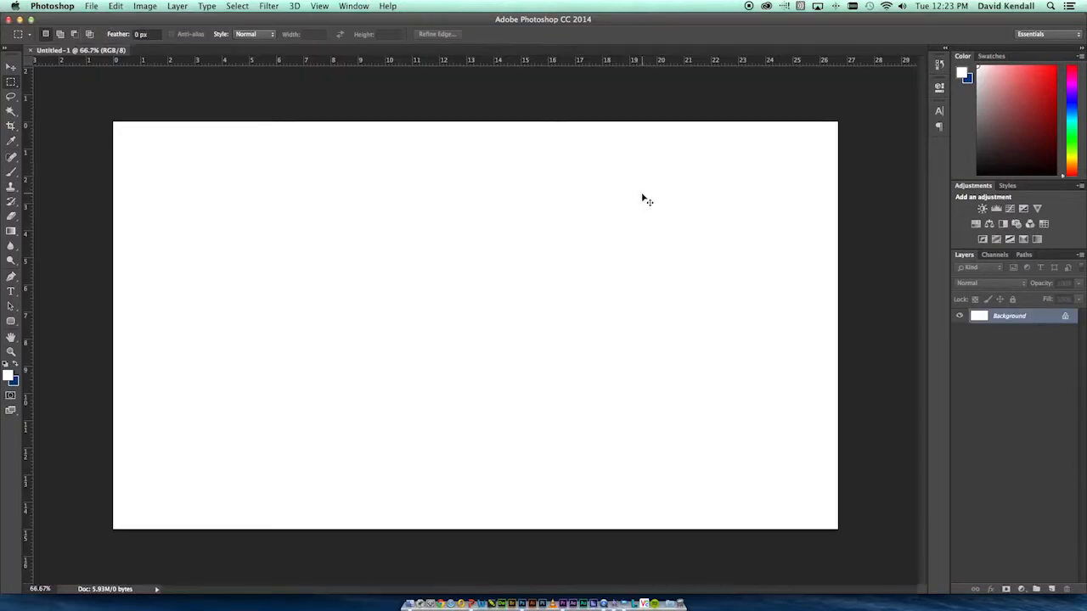
- Paste the copied video frame into the blank document, undo the paste once, and paste it again
key(cmd+v)
key(super+z)
click(119, 6)
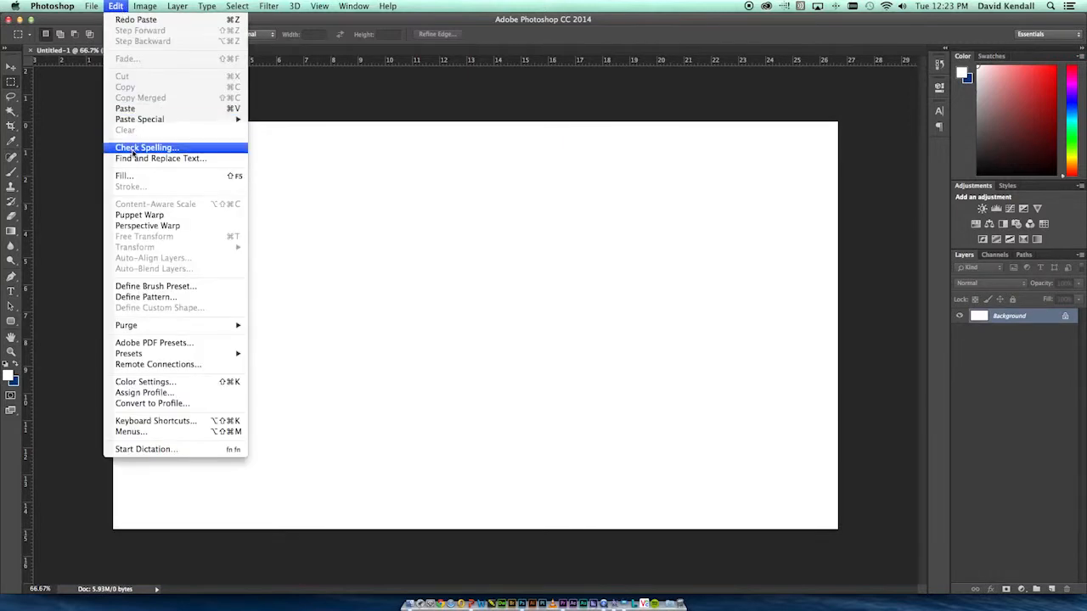
click(140, 110)
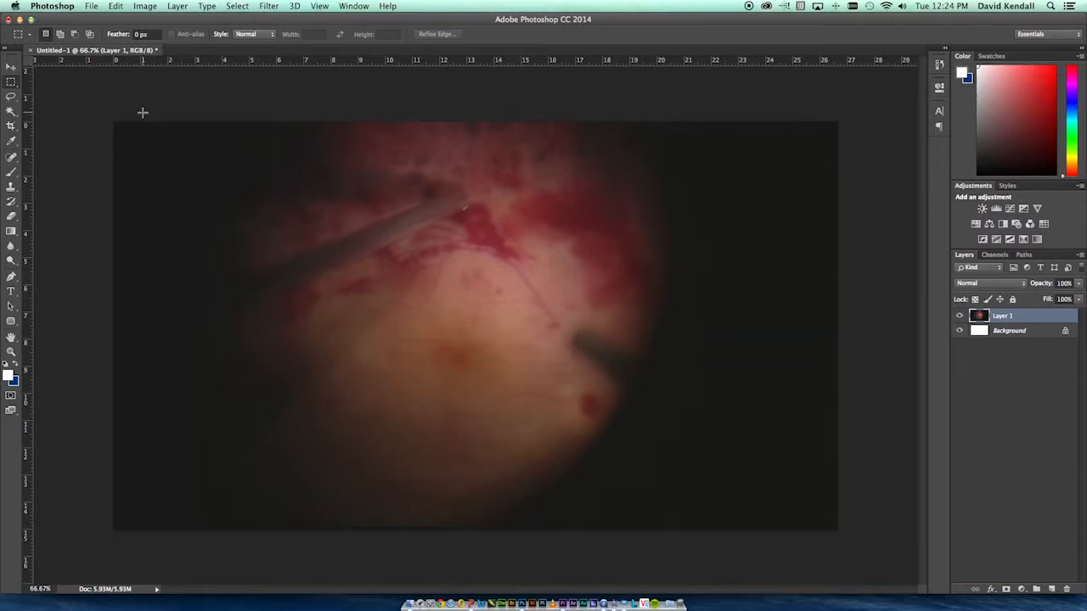
- Hide Photoshop, switch to iMovie, and open the voiceover recording controls for the Demo ASRS movie
key(super+h)
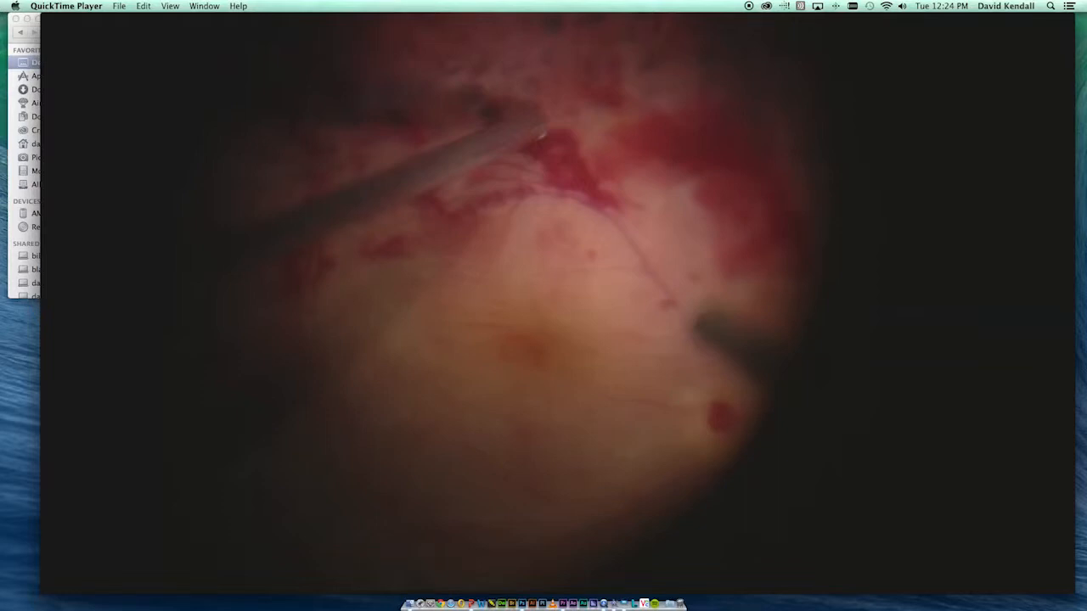
key(super+Tab)
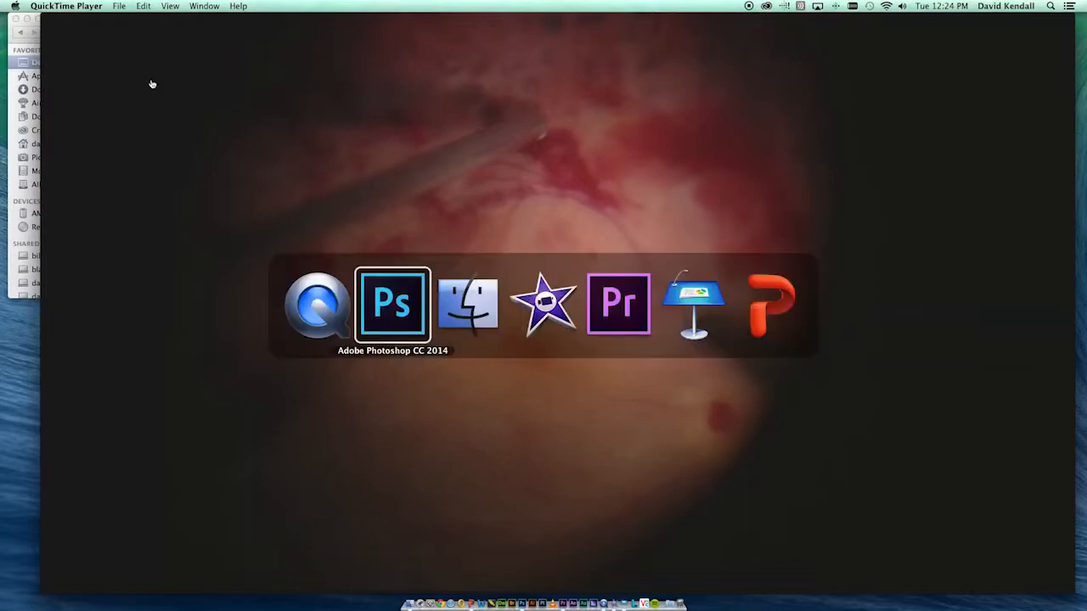
key(super+Tab)
key(super+Tab)
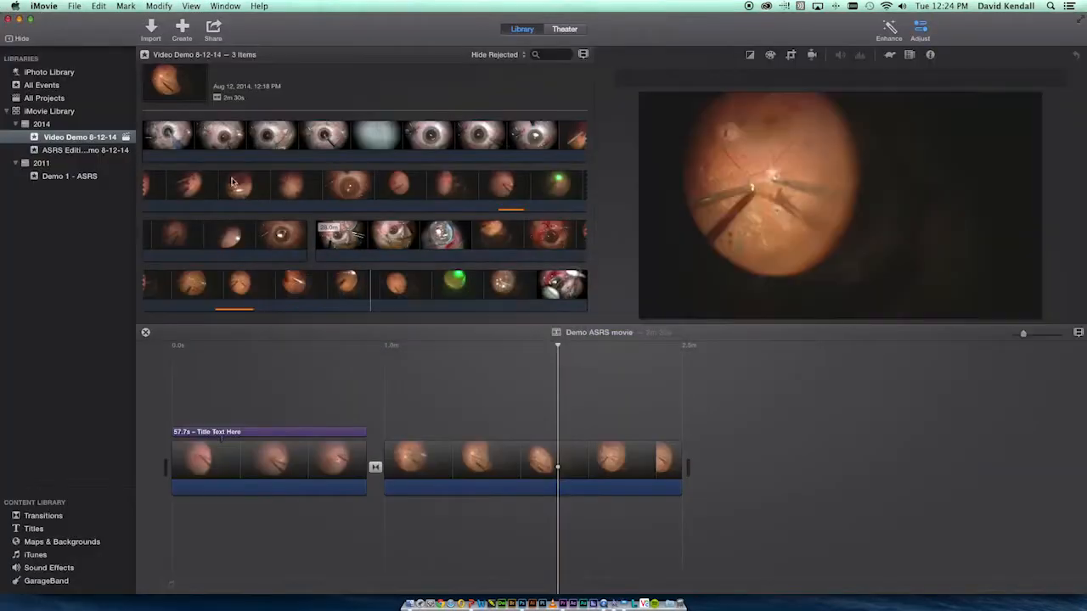
click(75, 6)
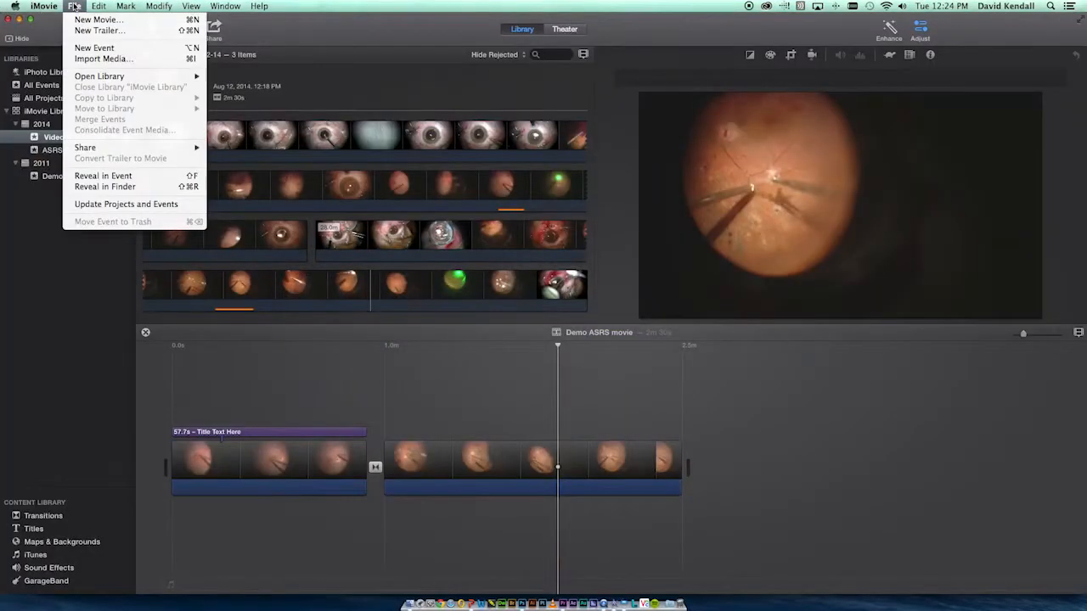
mouse_move(169, 7)
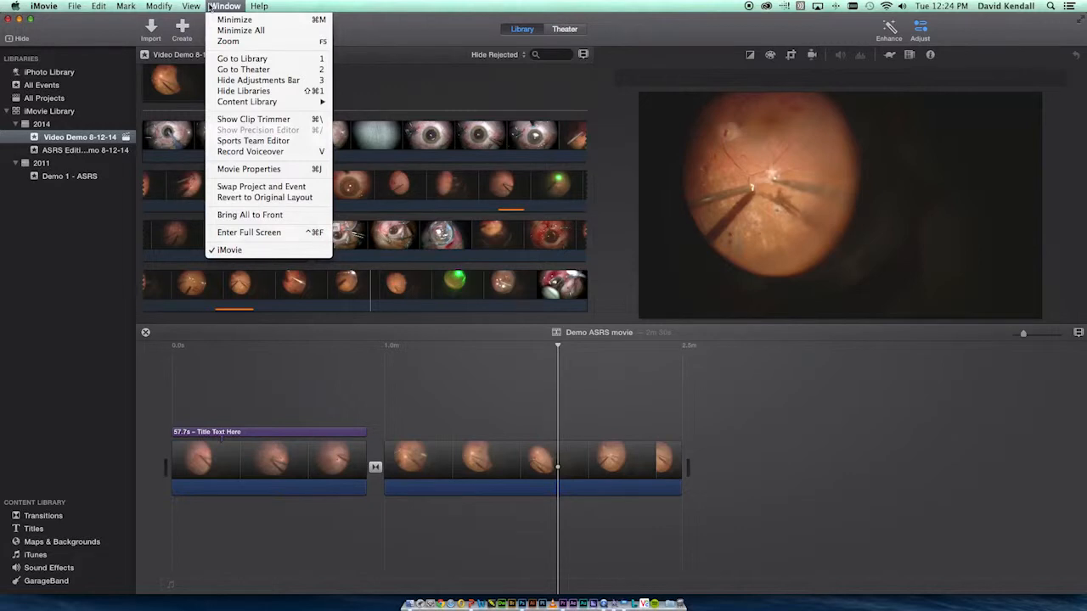
click(258, 153)
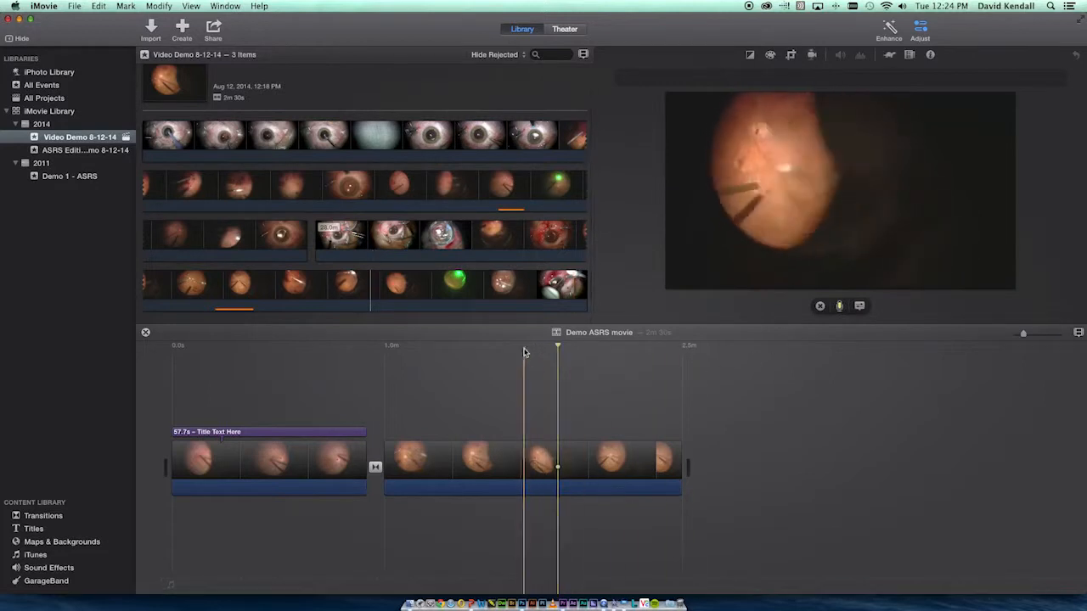
- Record a voiceover of about 7 seconds from the beginning of the movie
click(170, 381)
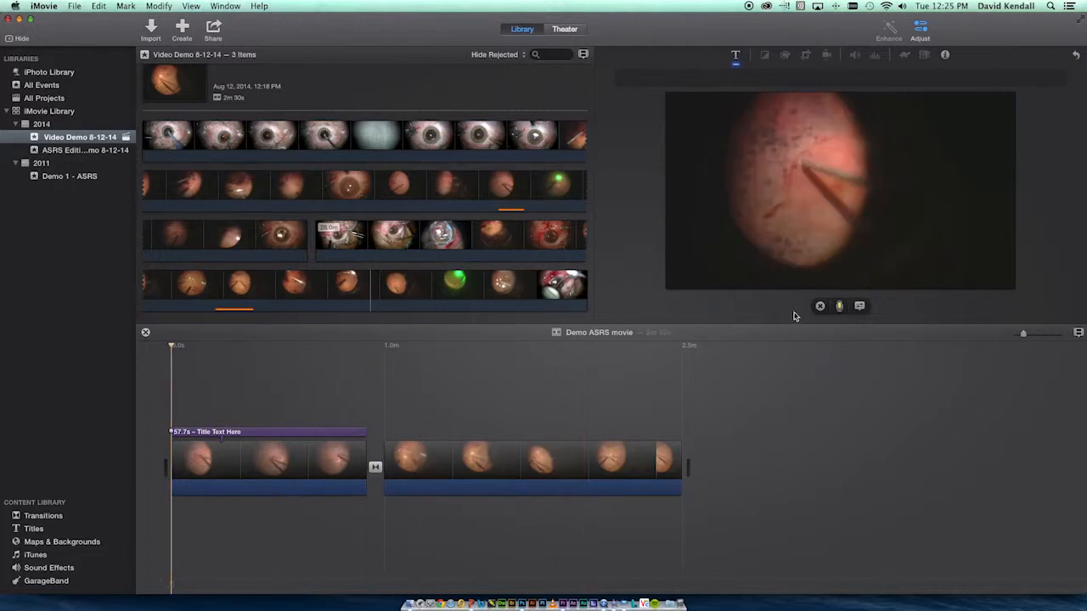
click(839, 307)
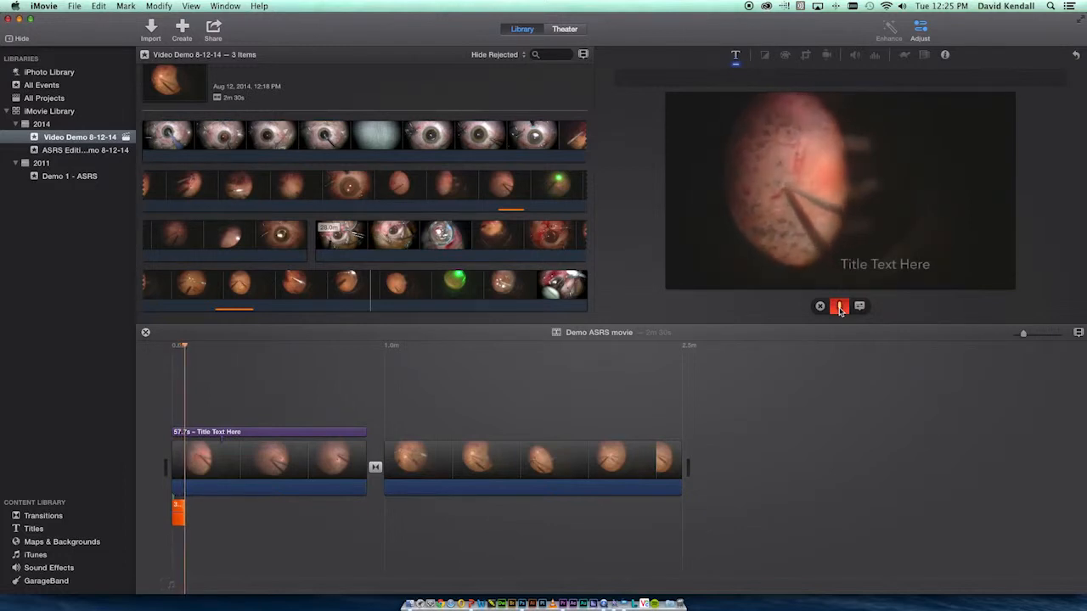
click(839, 309)
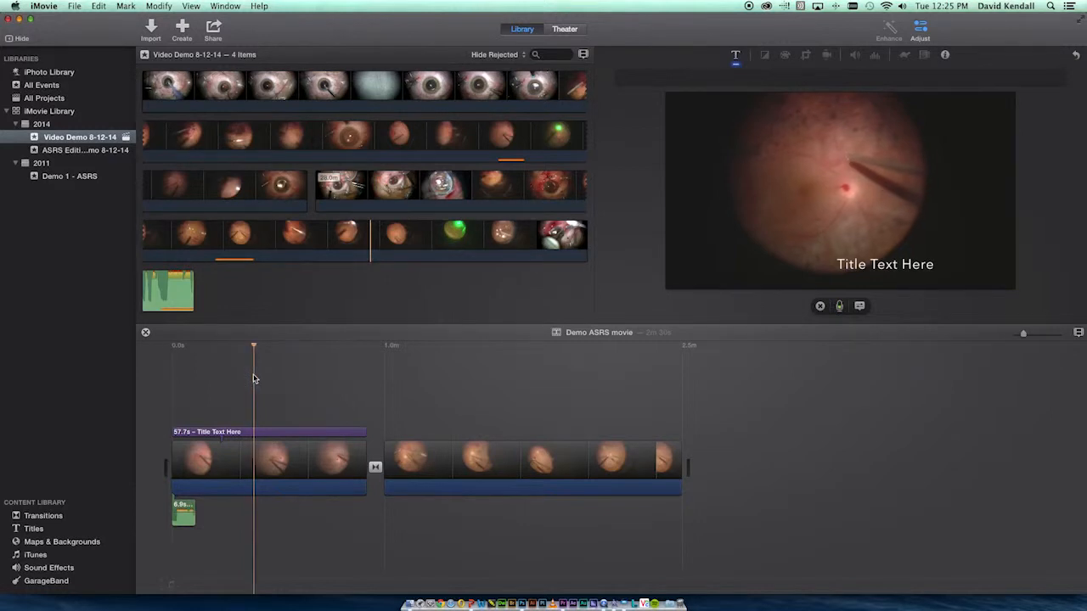
click(178, 372)
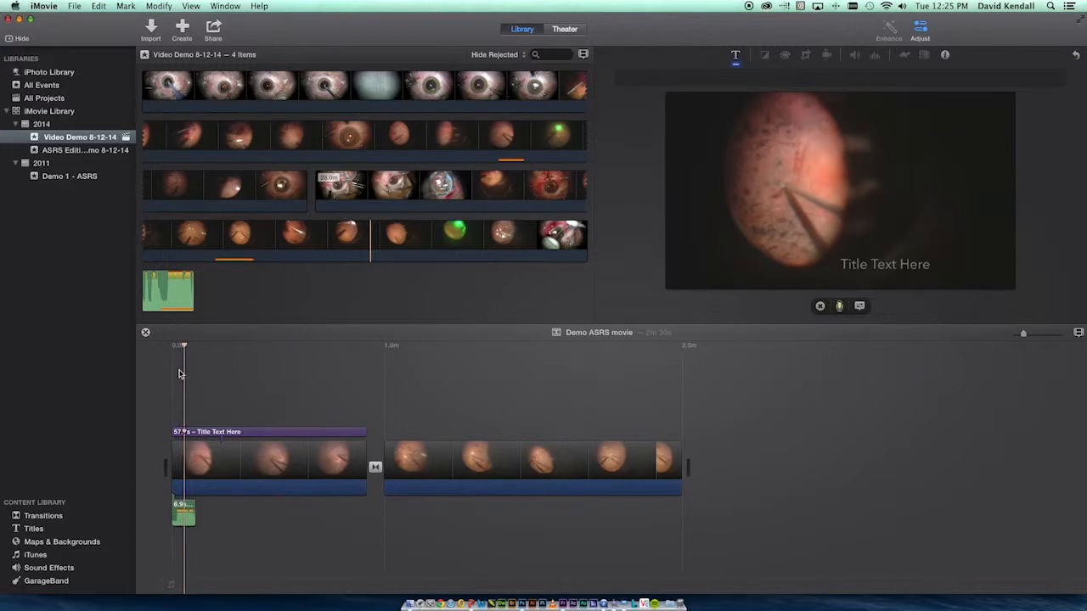
click(237, 7)
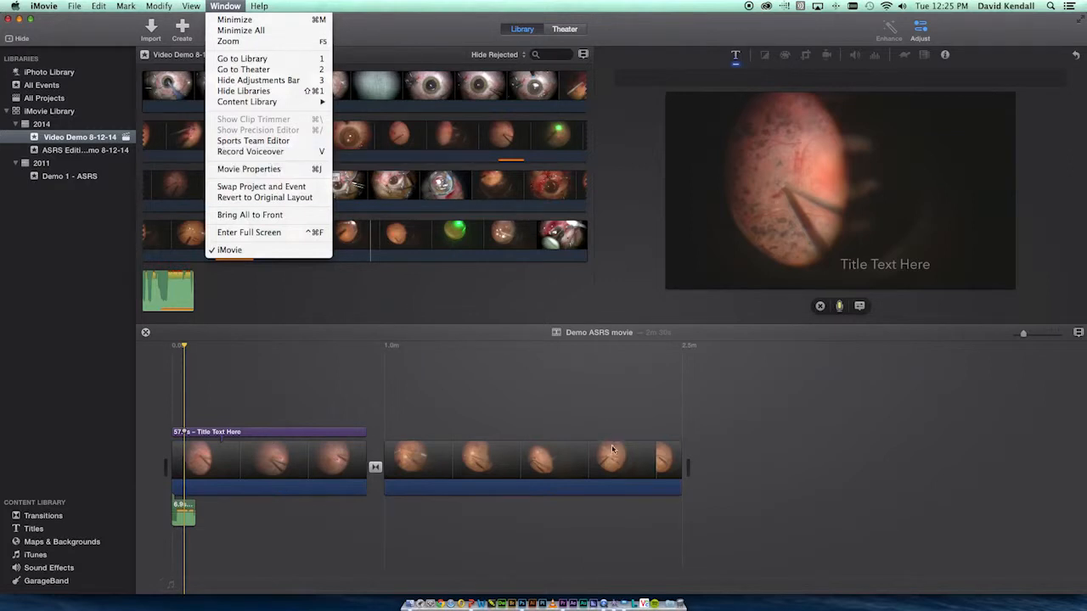
click(601, 393)
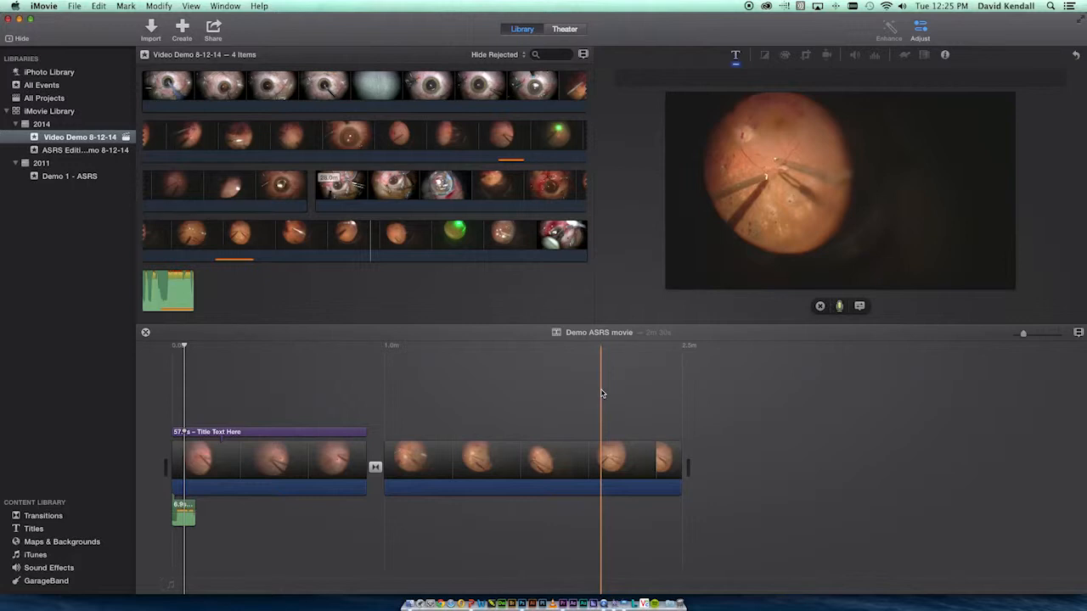
- Copy the second clip in the movie timeline and paste the copy at the end of the movie
click(312, 459)
click(518, 459)
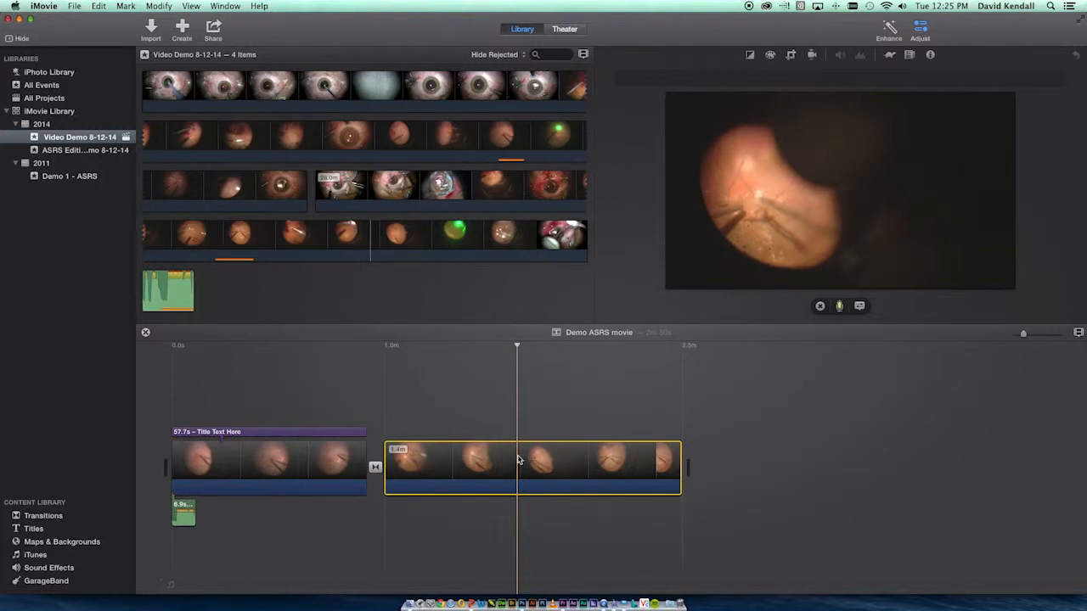
click(100, 7)
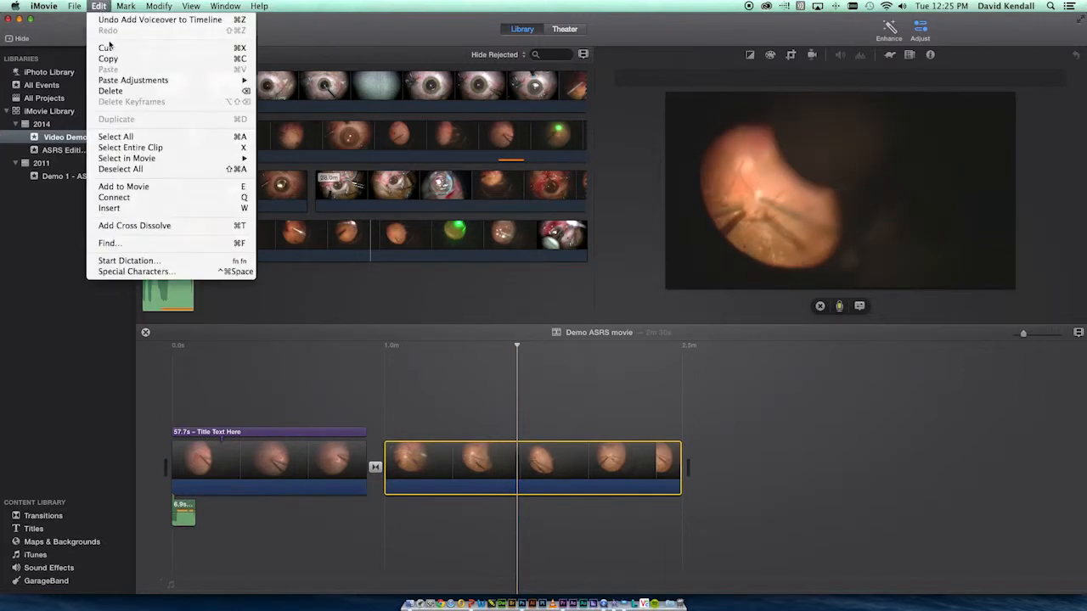
click(111, 59)
click(834, 447)
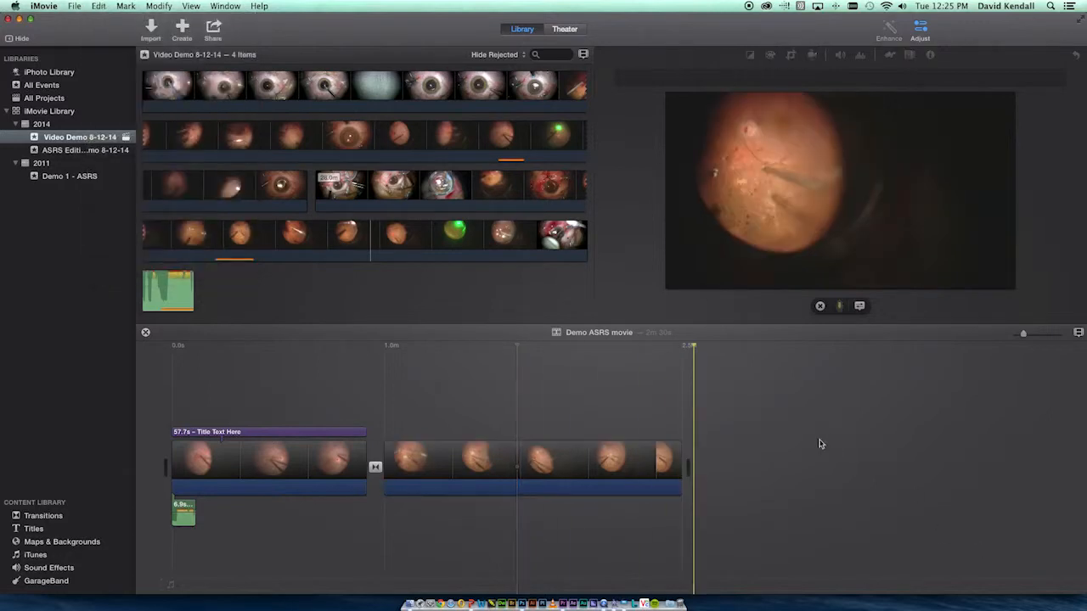
click(92, 6)
click(112, 68)
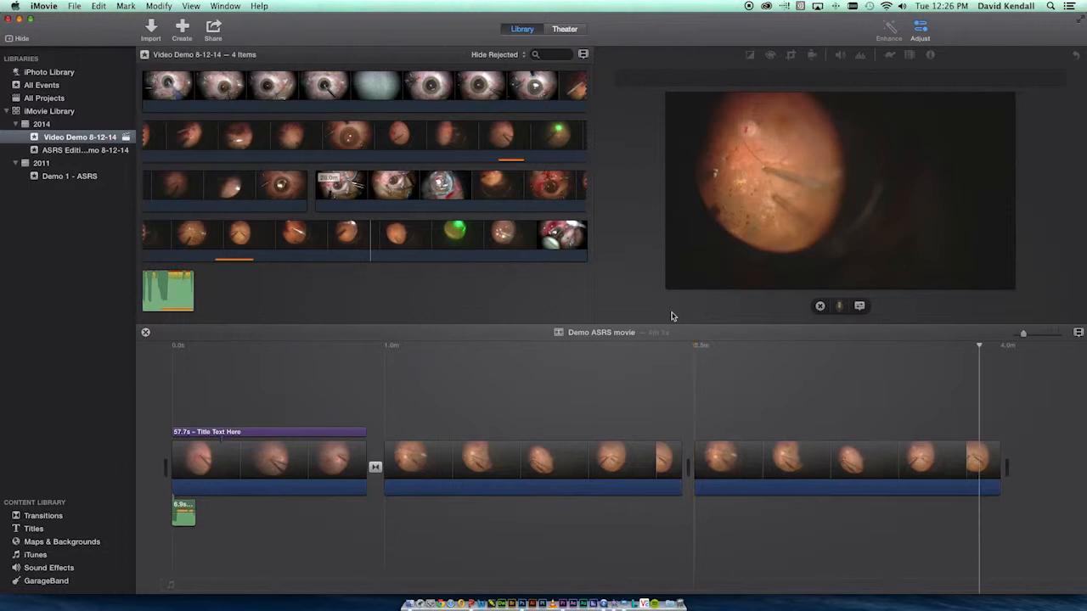
- Try stacking the pasted clip above the second clip as a cutaway, and return it to the end of the timeline
click(820, 469)
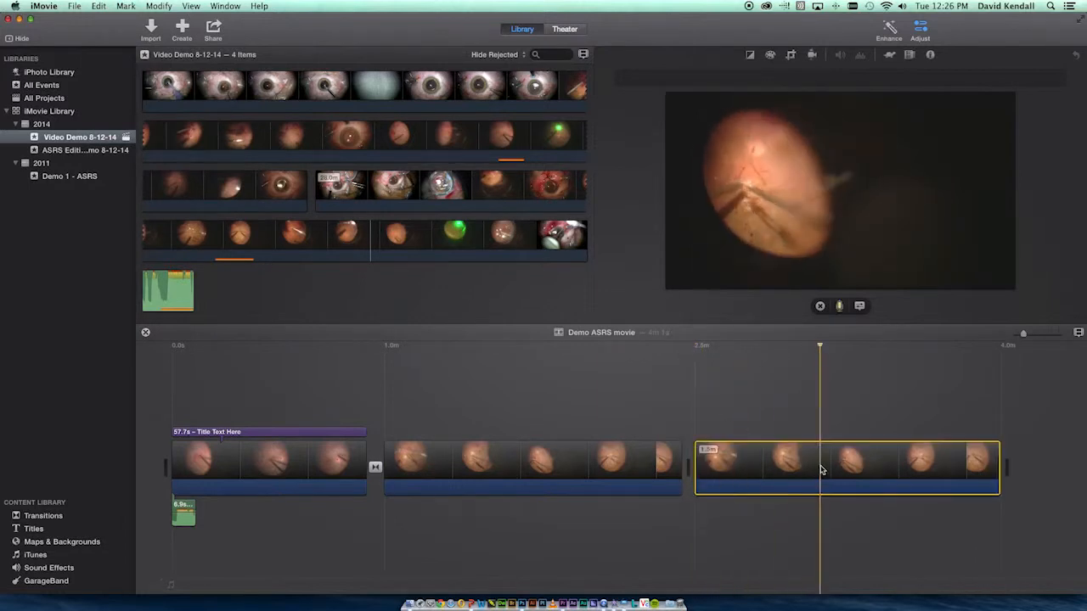
click(782, 463)
drag(782, 463, 476, 409)
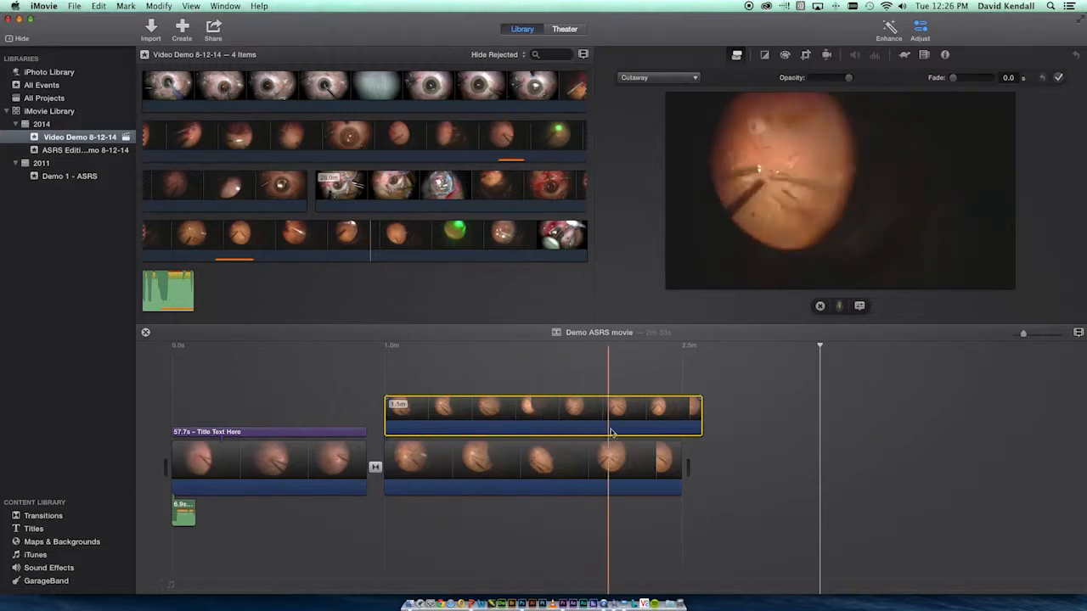
drag(494, 415, 759, 469)
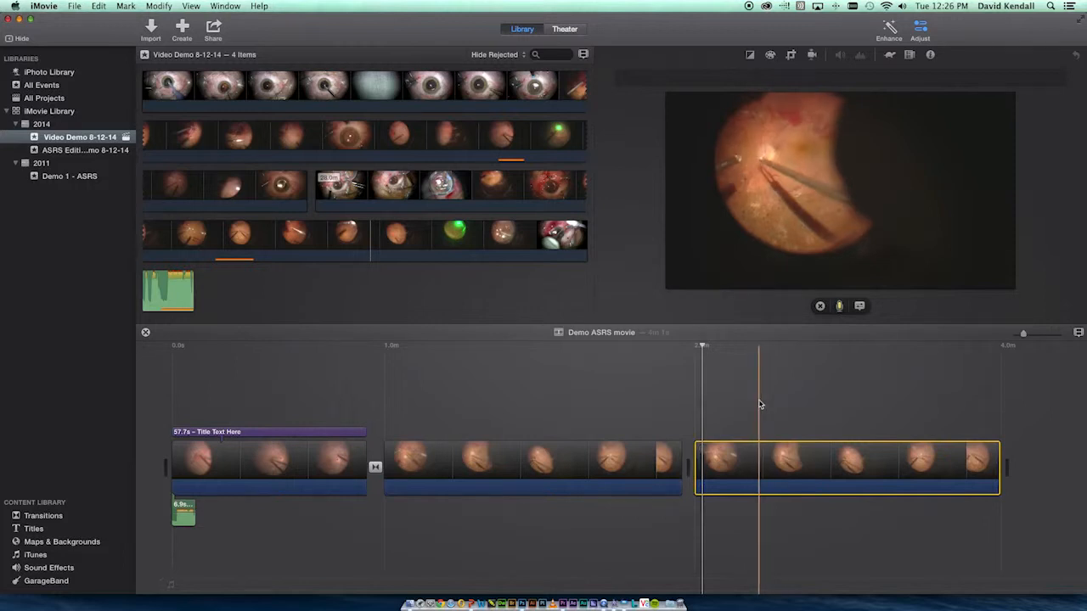
- Search the help for "Picture", open "Create a picture-in-picture clip", and expand the section on adding a picture-in-picture clip
click(257, 6)
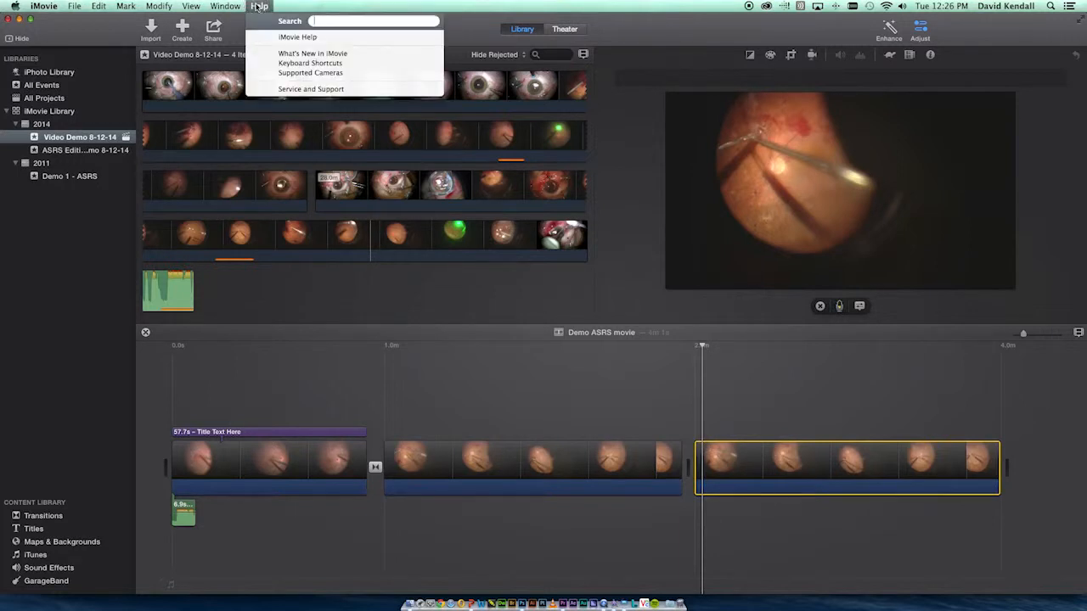
text(Picture)
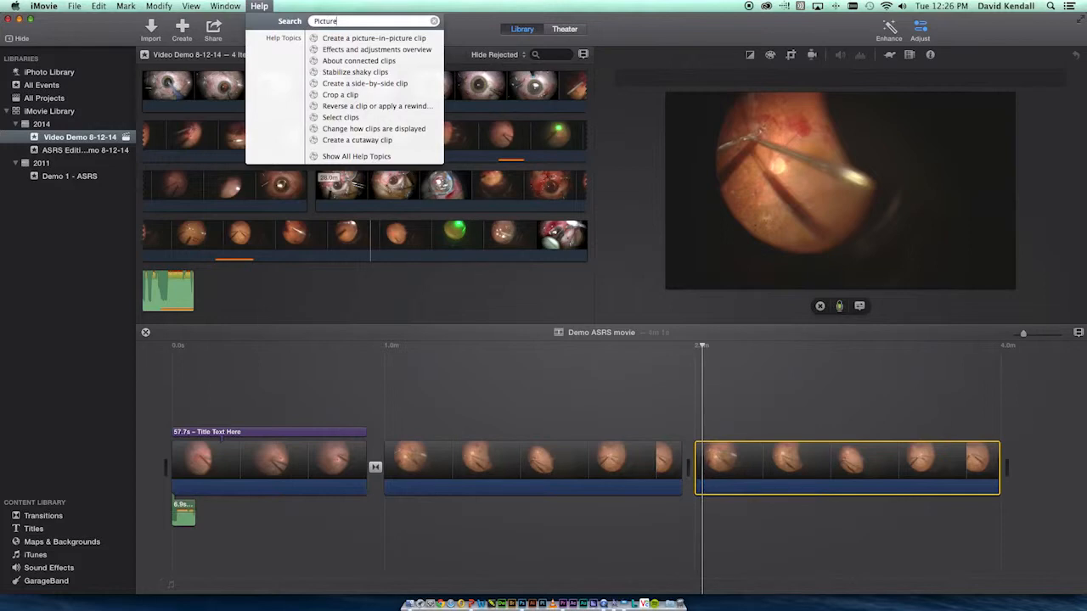
key(Down)
key(Return)
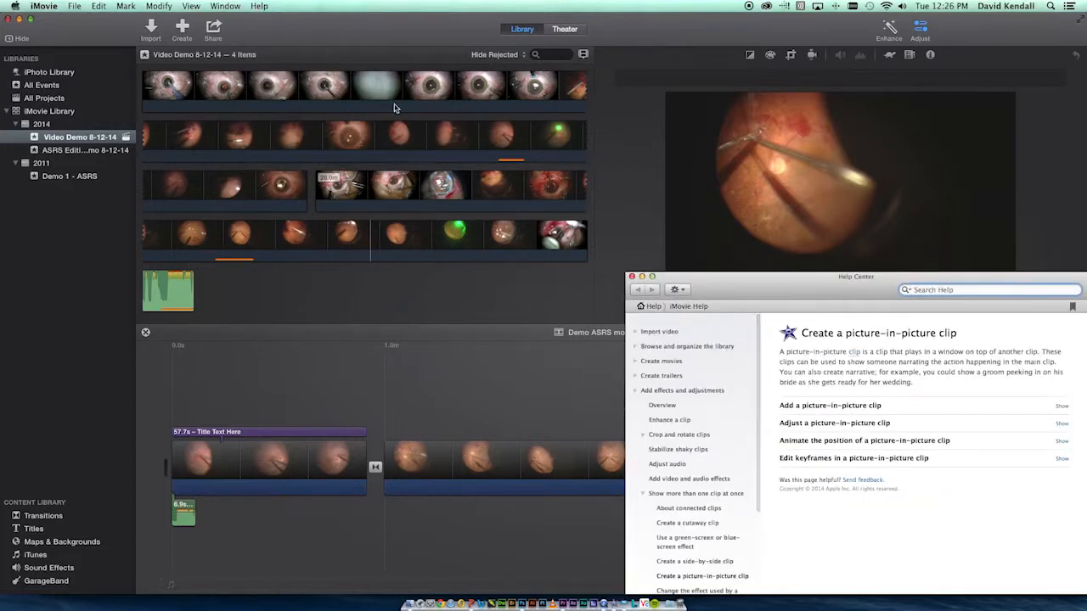
click(826, 408)
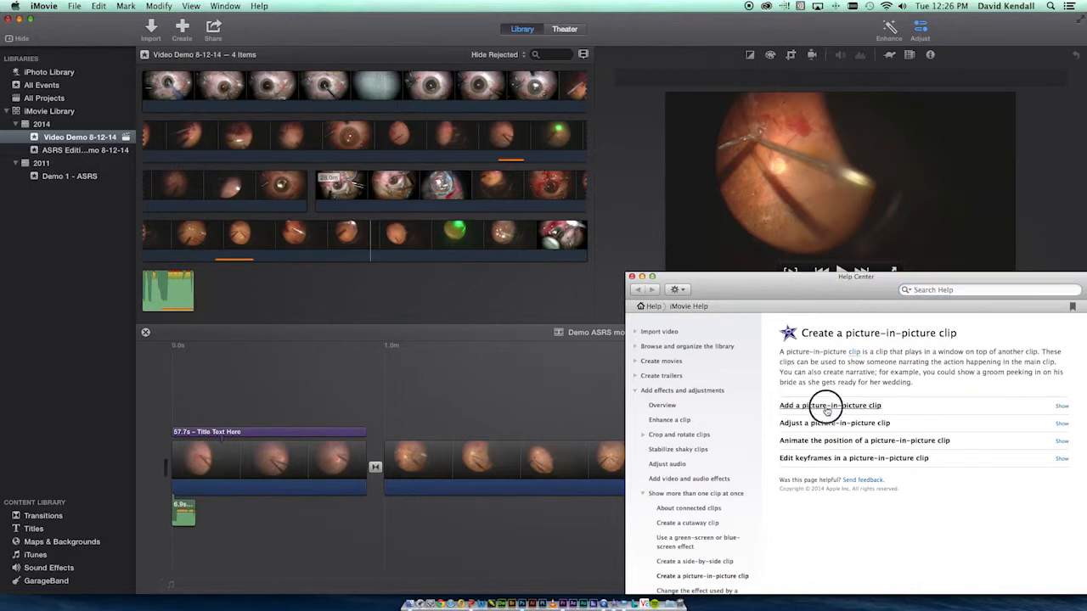
- Read the instructions for adding a picture-in-picture clip through the overlay settings, and place the help window clear of the adjustments bar
drag(808, 281, 608, 36)
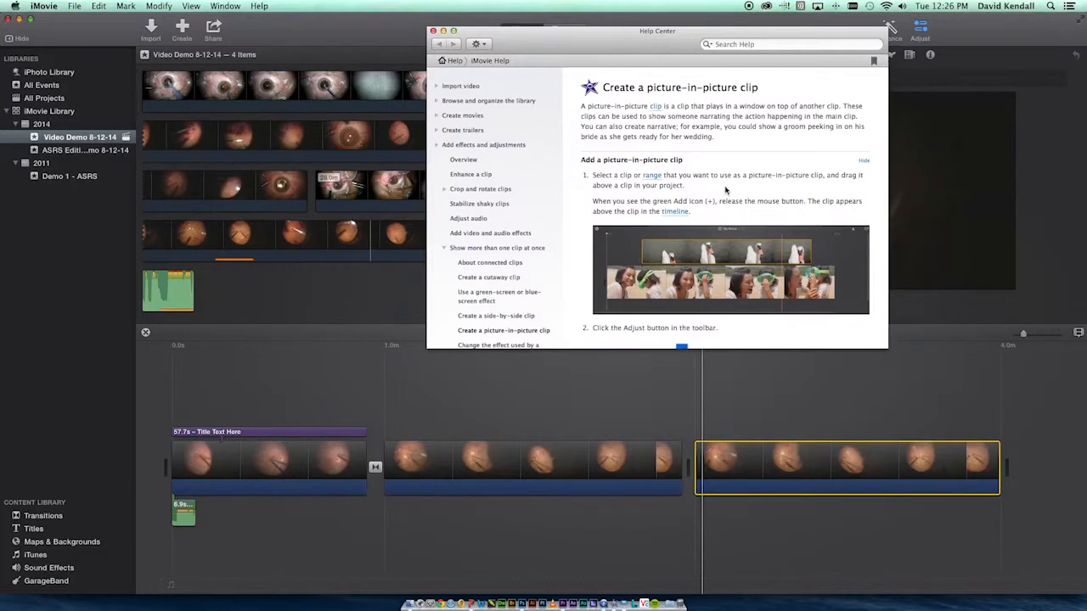
scroll(726, 190, down, 6)
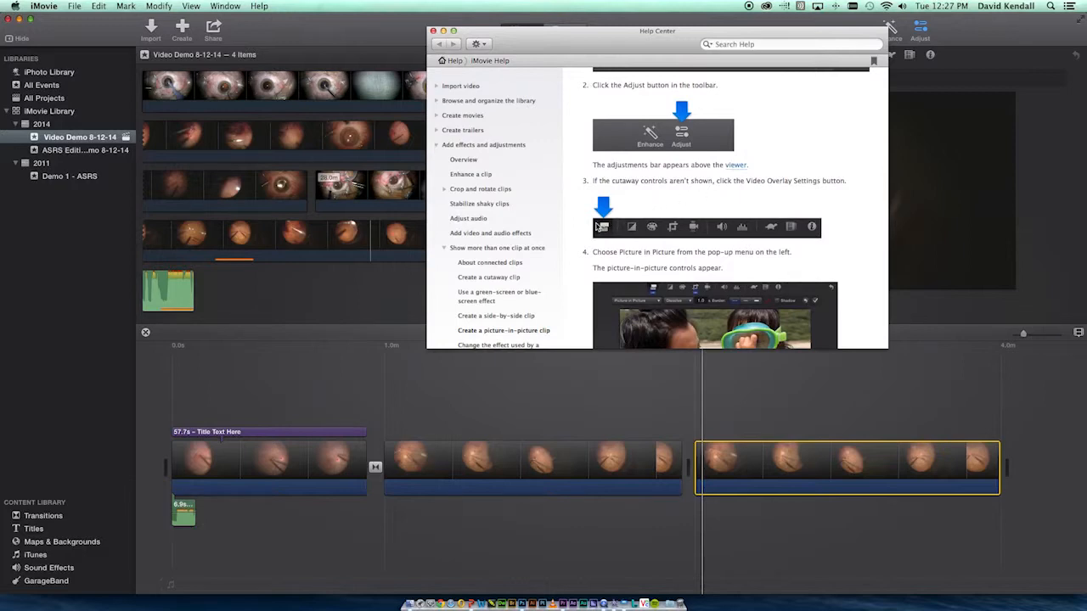
click(763, 399)
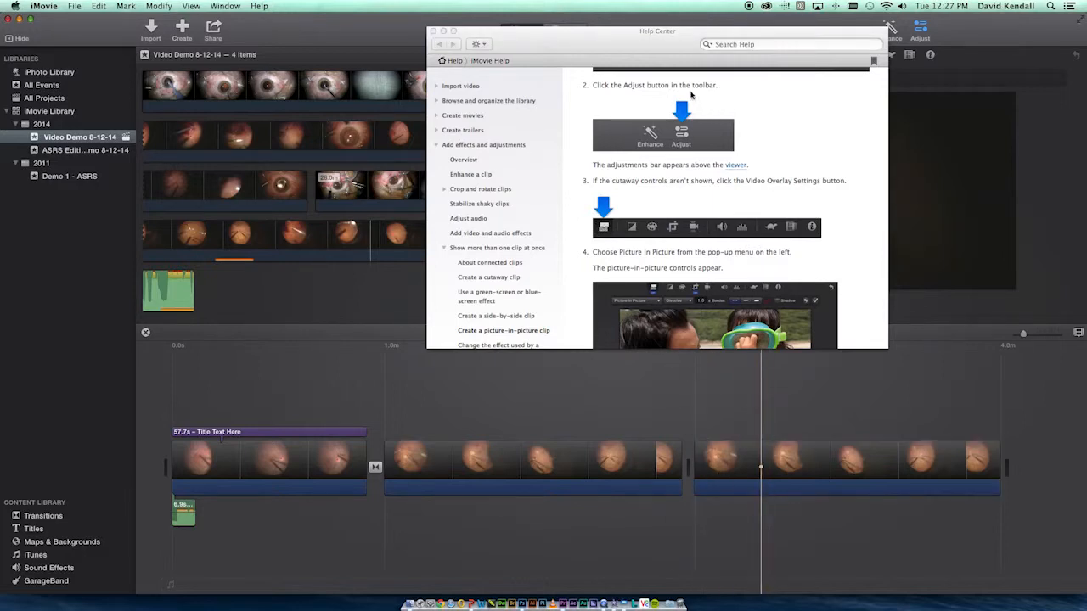
drag(675, 51, 673, 136)
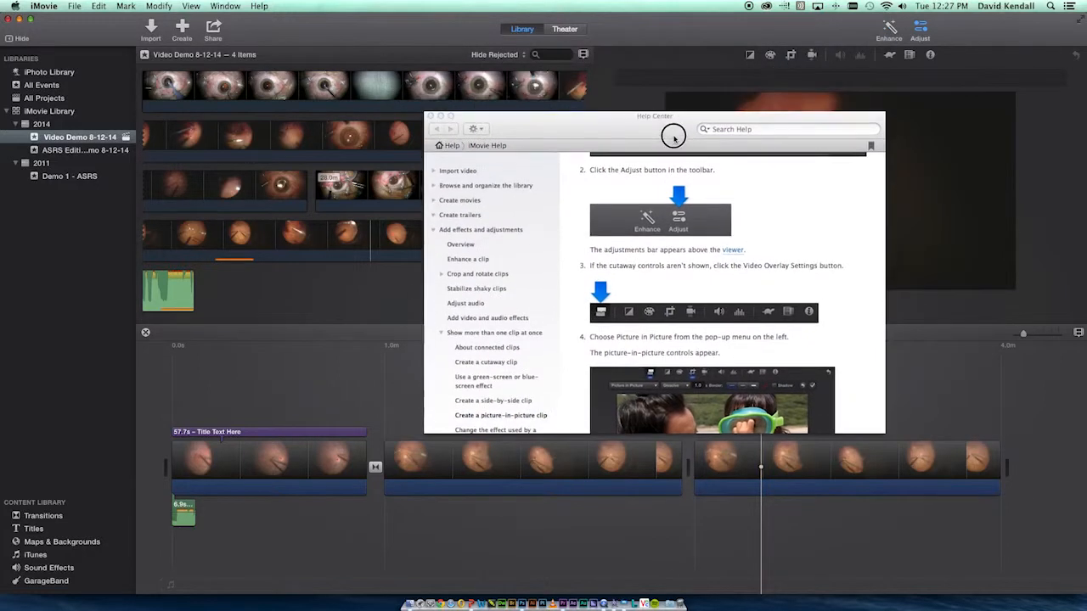